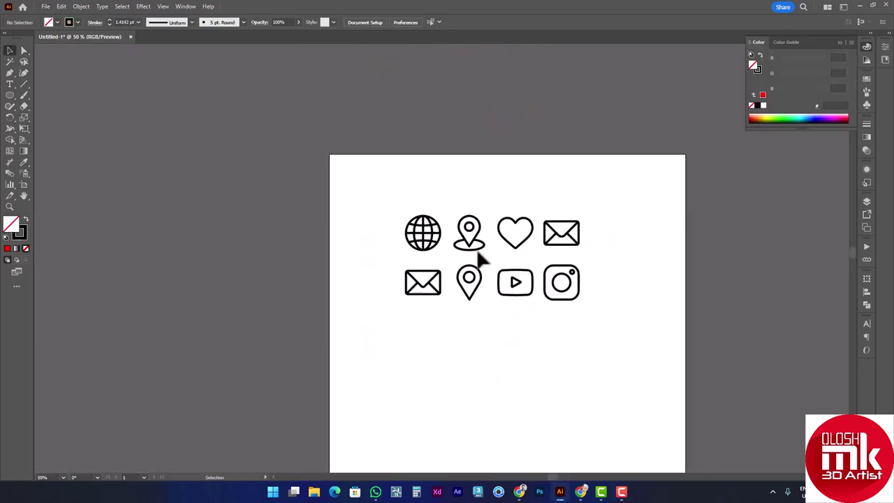
- Nudge the placed eight-icon reference image slightly left and down, then zoom in on the icons
click(451, 257)
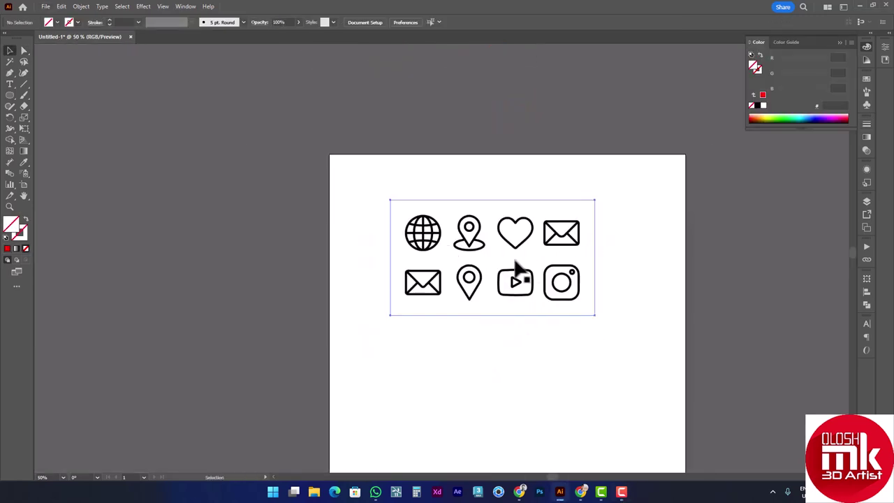
mouse_move(515, 284)
mouse_down()
mouse_move(208, 215)
mouse_move(494, 267)
mouse_up()
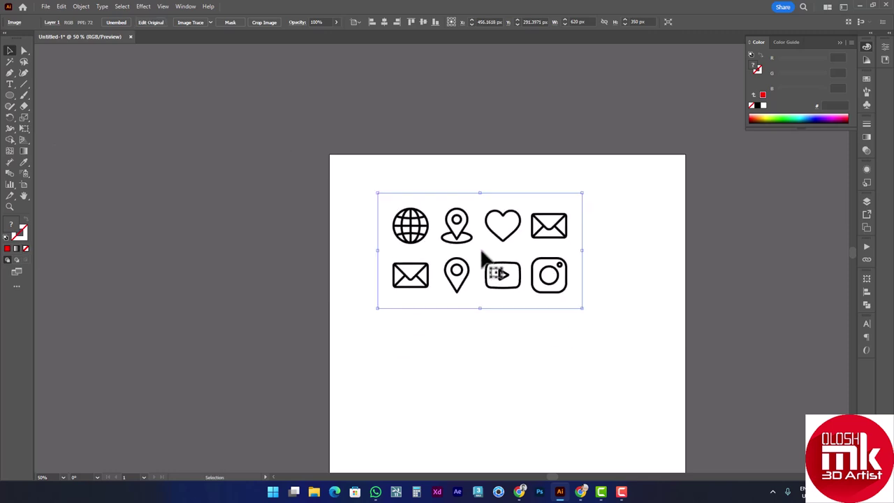
drag(487, 260, 482, 271)
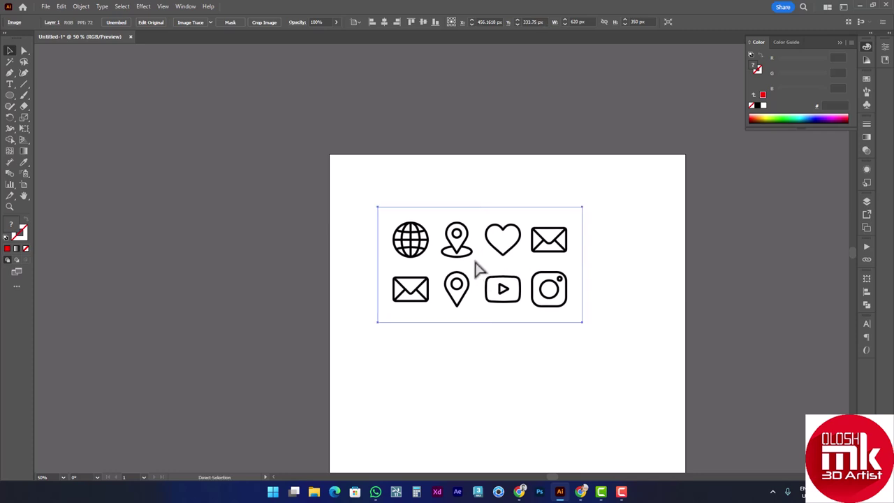
mouse_move(469, 275)
mouse_down()
mouse_move(467, 267)
mouse_move(480, 275)
mouse_up()
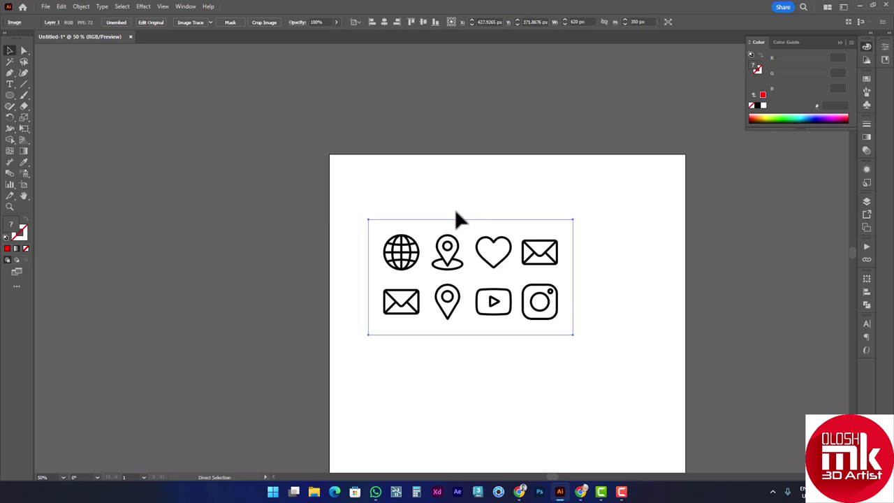
click(455, 216)
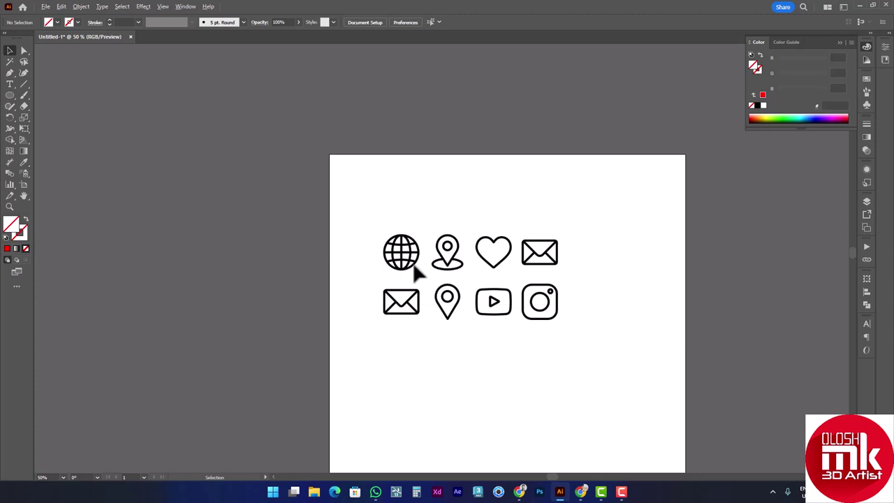
scroll(418, 273, up, 2)
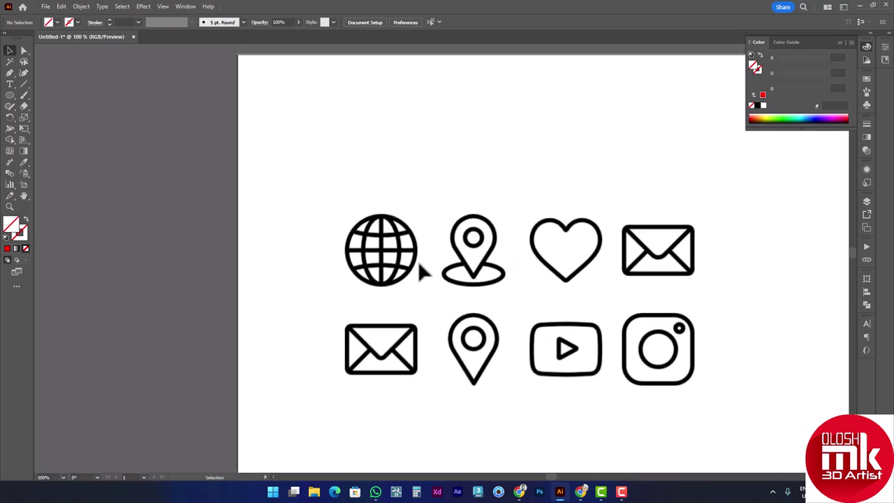
scroll(399, 260, up, 1)
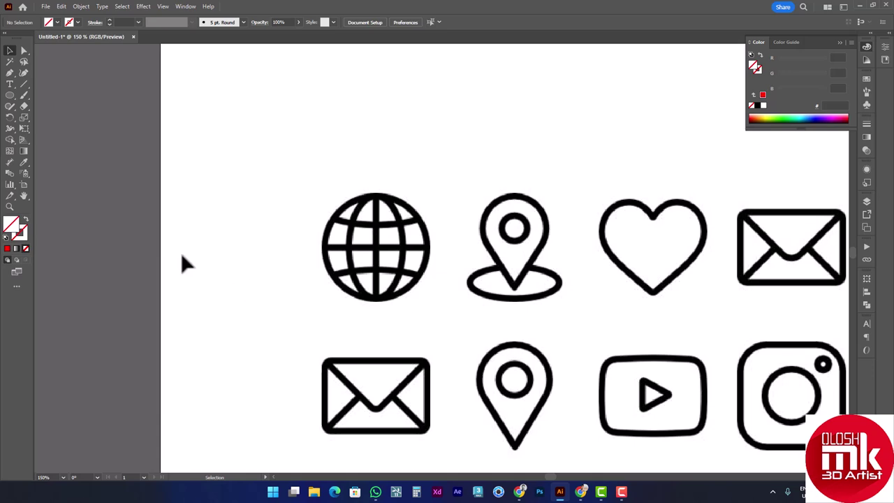
- Draw a red-stroked circle over the globe icon
click(9, 97)
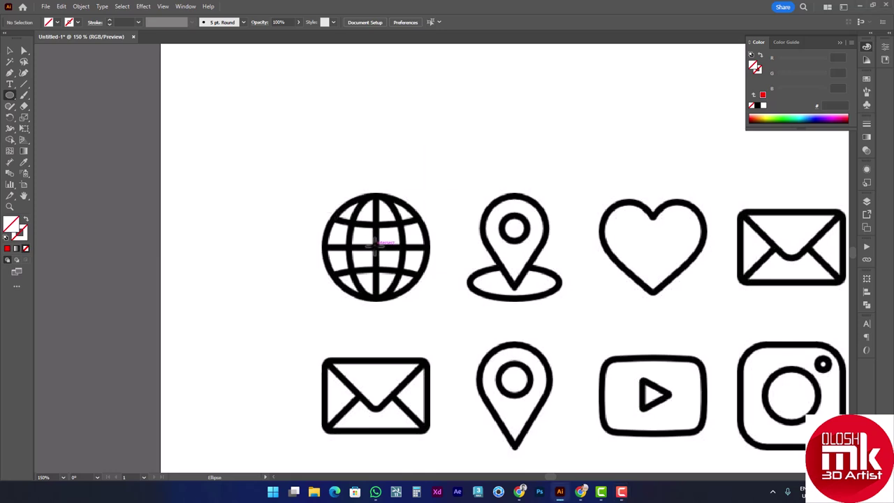
drag(376, 243, 336, 193)
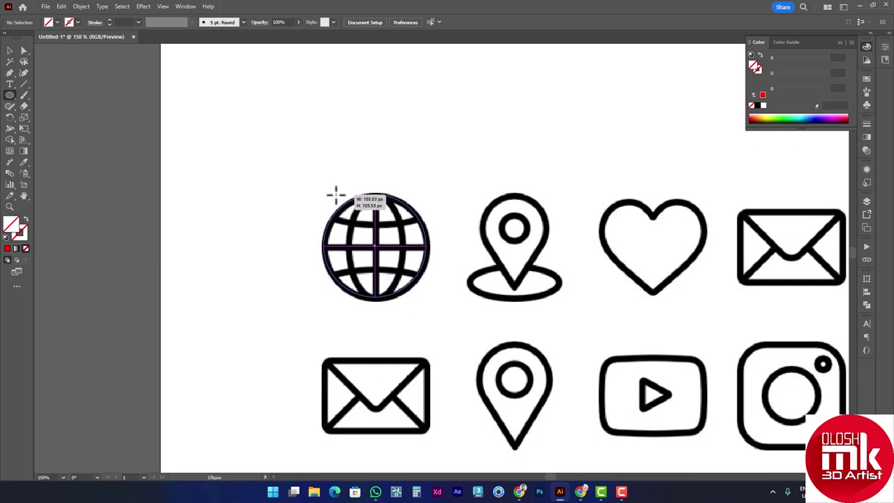
mouse_move(336, 194)
mouse_down()
mouse_move(263, 132)
mouse_move(272, 153)
mouse_move(328, 123)
mouse_move(177, 155)
mouse_move(329, 160)
mouse_move(338, 194)
mouse_up()
click(24, 239)
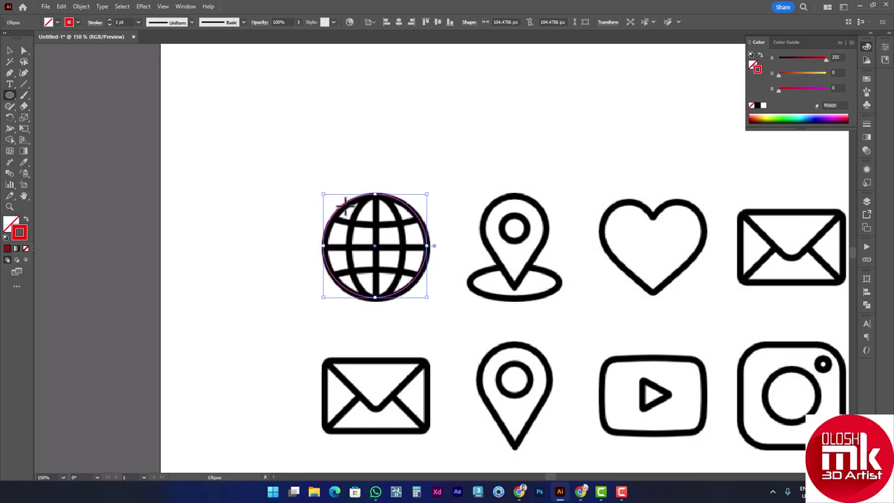
- Resize the circle to fit the globe's outer ring and set its stroke to 3 pt
click(14, 52)
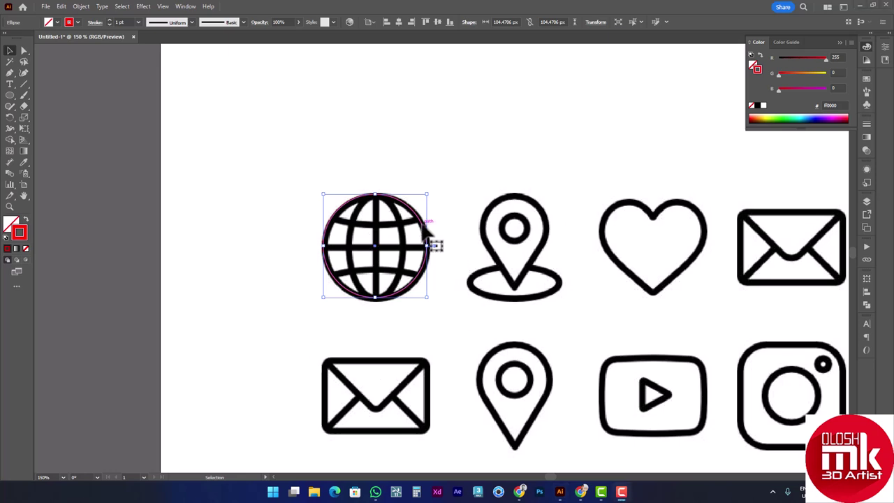
scroll(368, 310, up, 2)
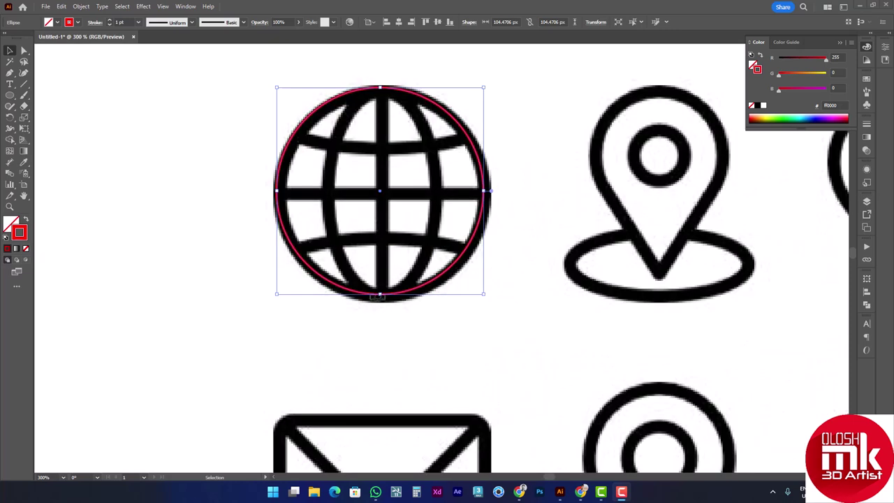
drag(380, 298, 383, 302)
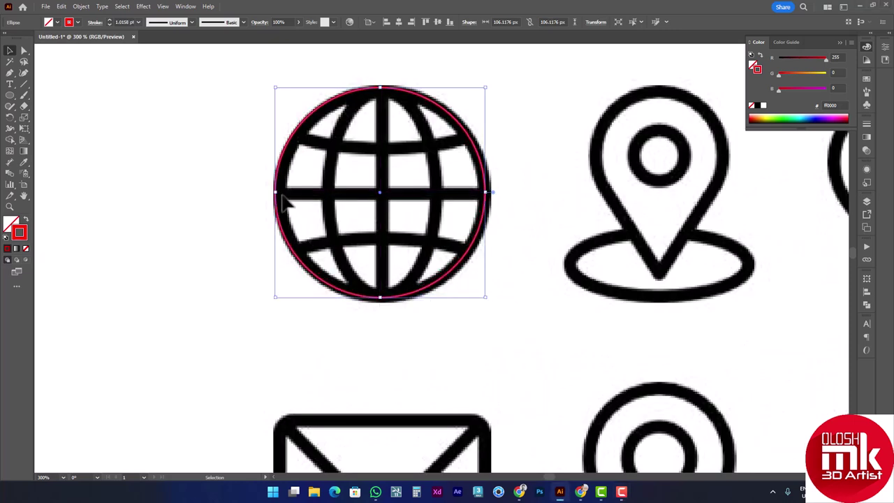
drag(276, 192, 284, 196)
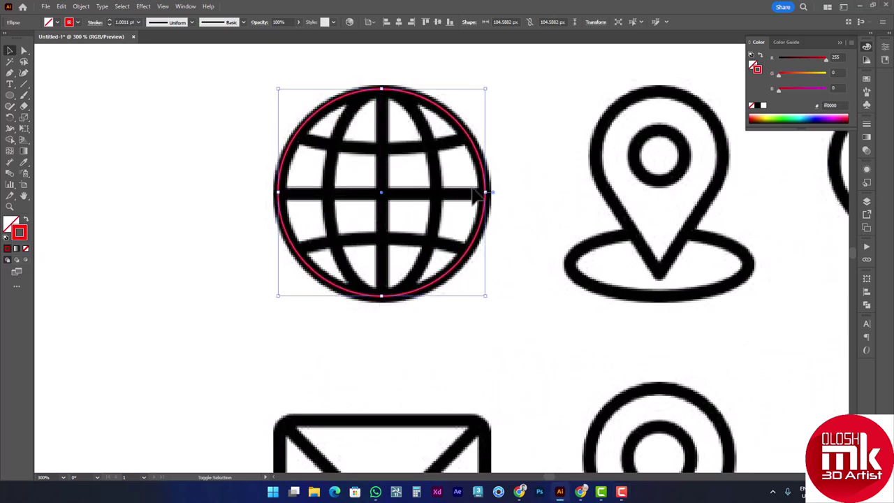
drag(386, 90, 388, 93)
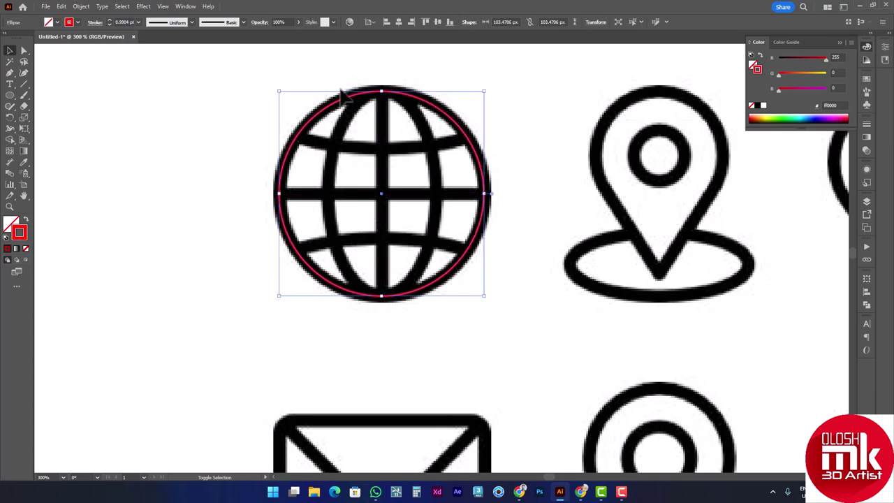
click(136, 23)
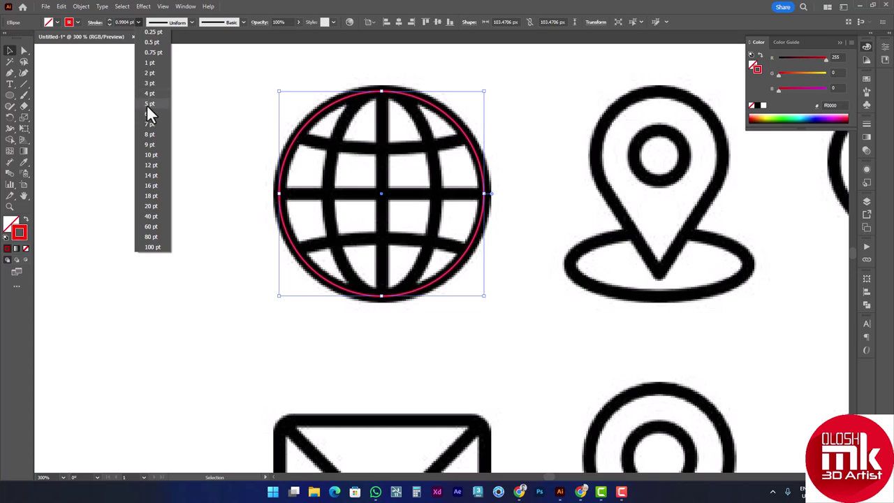
click(153, 84)
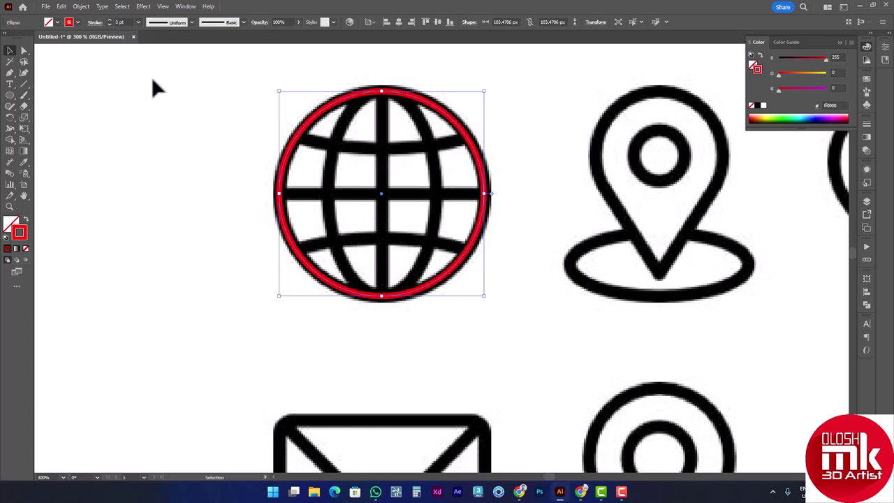
- Reselect the red circle and drag a copy rightward, then undo the stray copy
click(160, 101)
click(463, 132)
key(a)
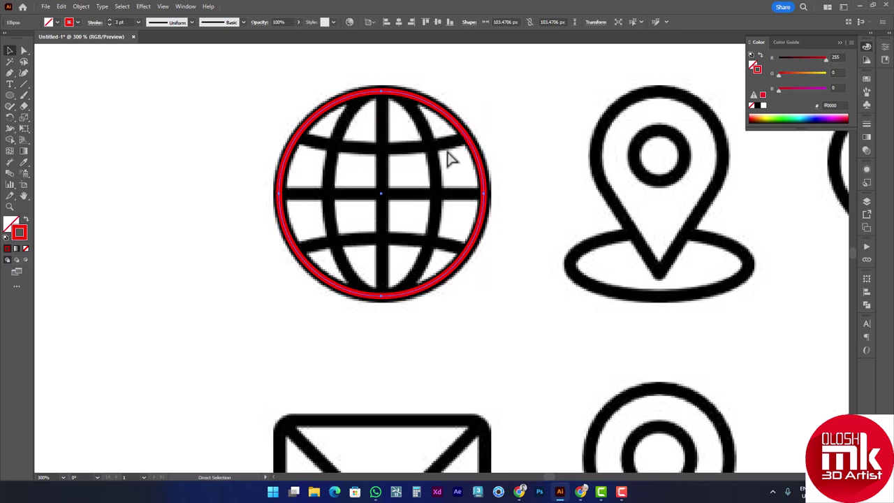
key(v)
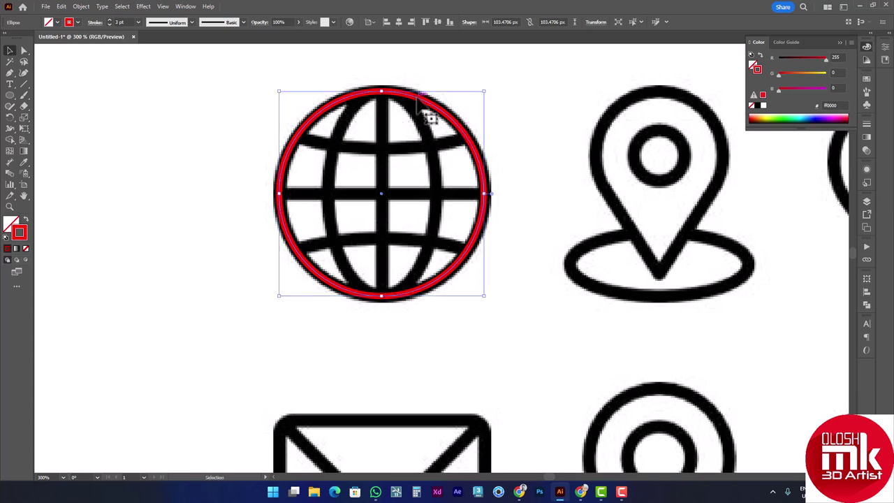
drag(412, 105, 513, 104)
key(ctrl+z)
- Narrow the circle into a meridian ellipse, then rotate a copy horizontal and move it to the globe's top
drag(487, 197, 438, 192)
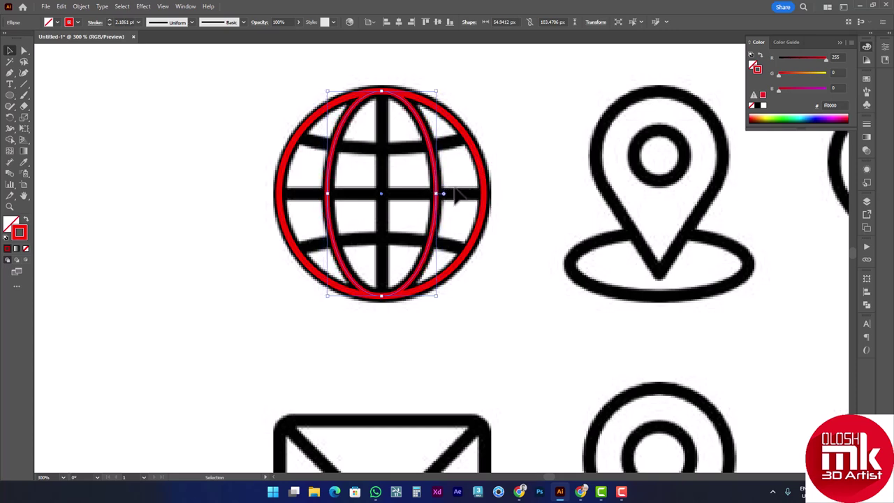
key(a)
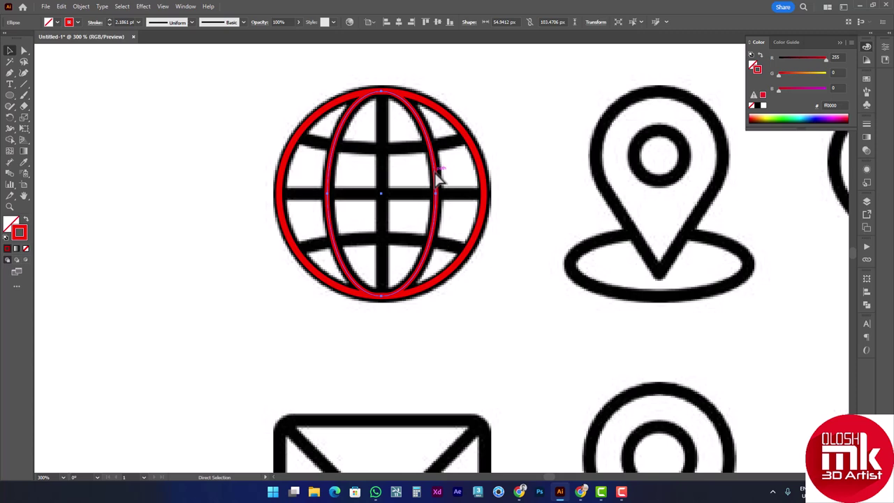
key(v)
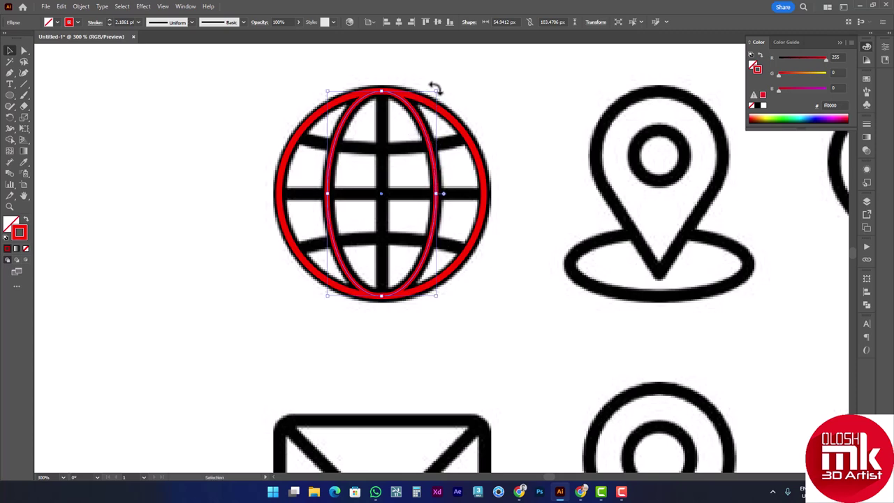
drag(440, 94, 445, 215)
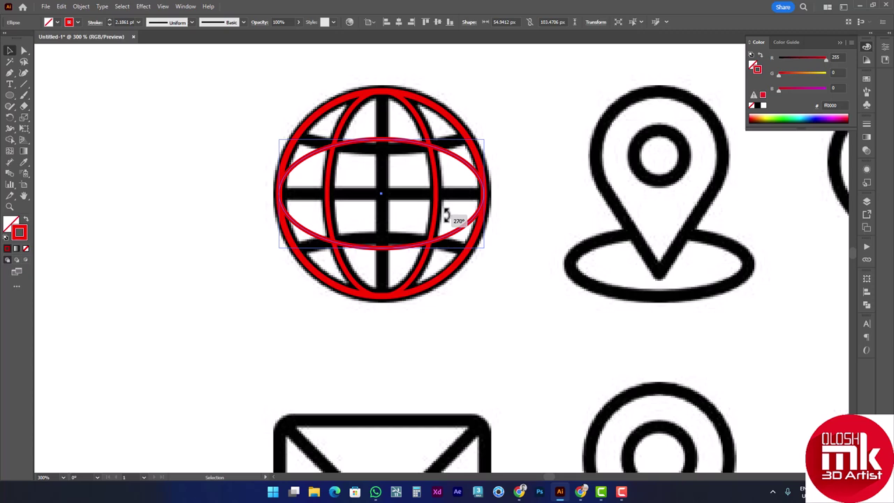
drag(446, 215, 329, 183)
mouse_move(371, 257)
mouse_down()
mouse_move(370, 158)
mouse_move(365, 348)
mouse_up()
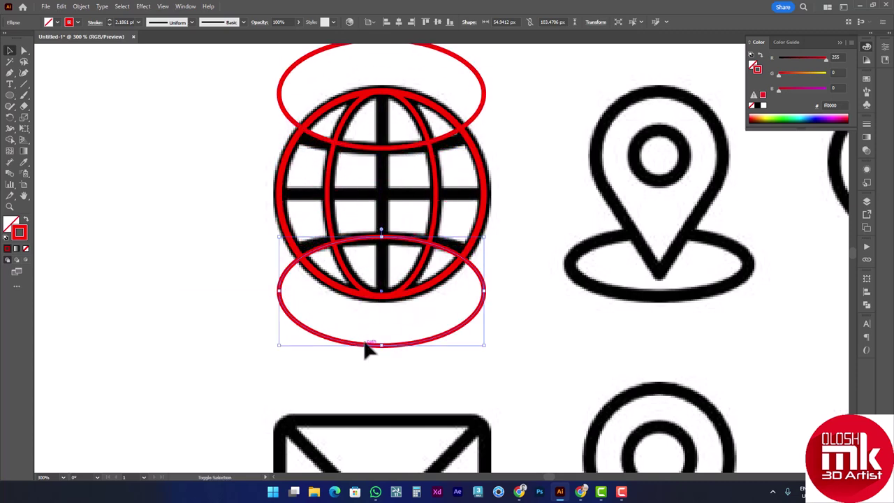
- Draw a horizontal equator line straight across the globe
click(10, 72)
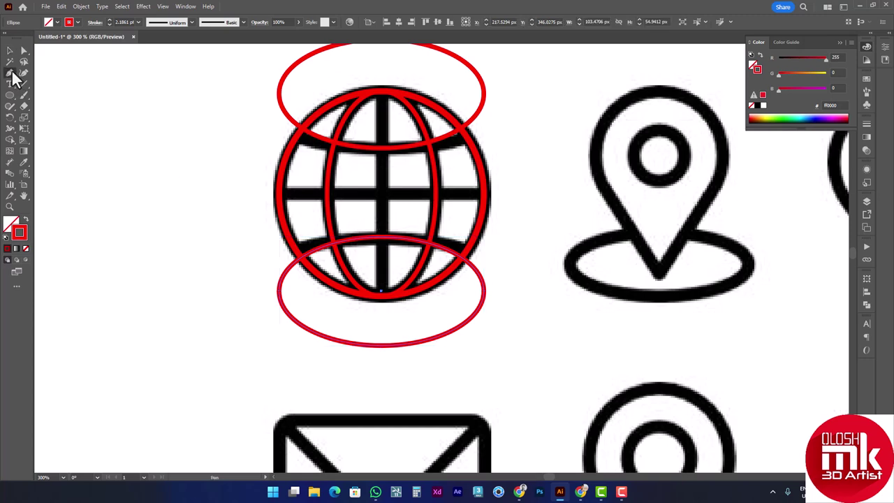
click(243, 194)
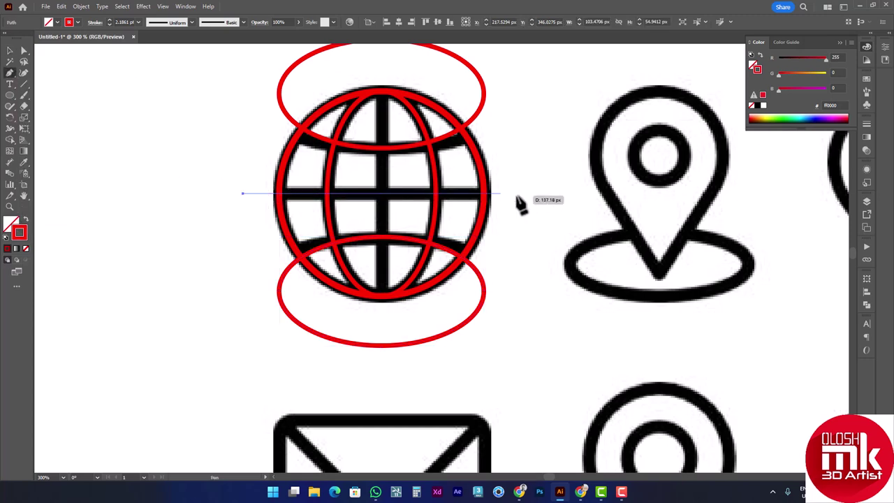
shift+click(536, 193)
click(10, 50)
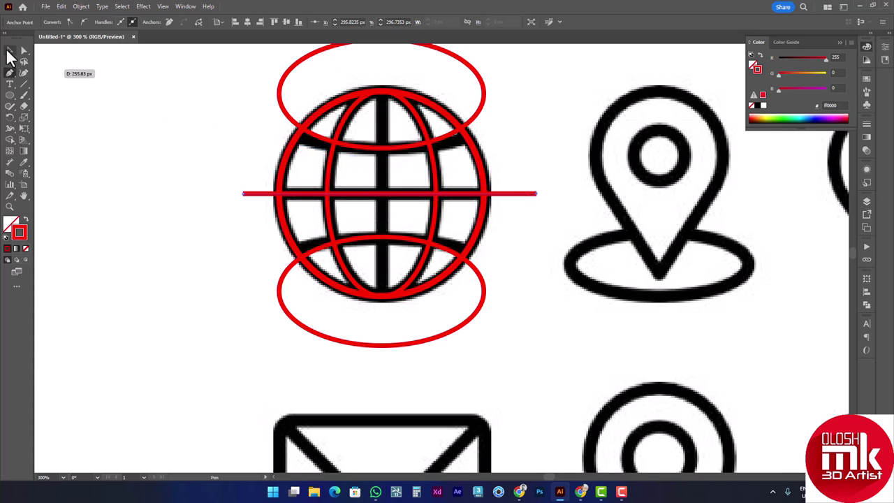
- Select all the red globe paths and set their stroke to 4 pt
mouse_move(162, 72)
mouse_down()
mouse_move(492, 260)
mouse_move(470, 278)
mouse_up()
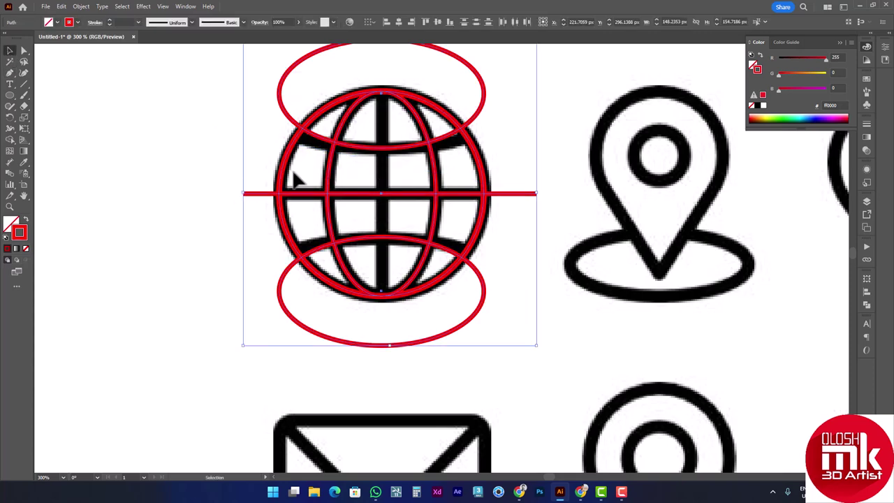
click(140, 22)
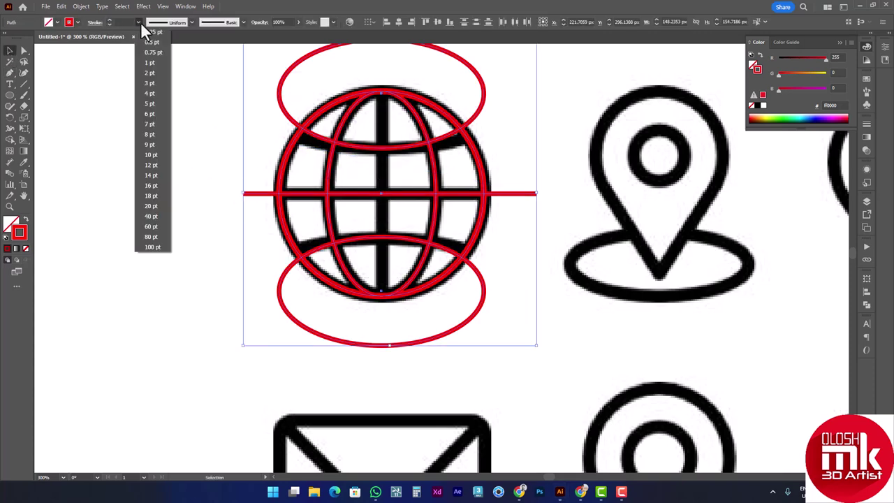
click(150, 94)
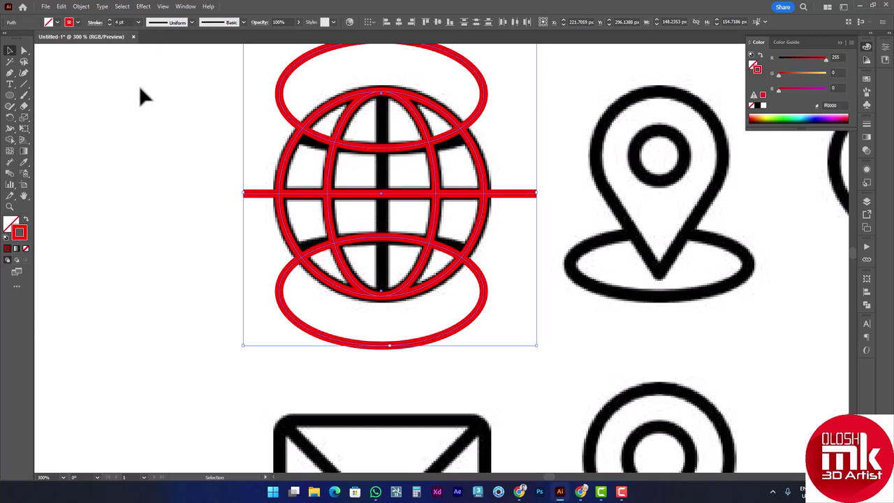
drag(131, 85, 522, 319)
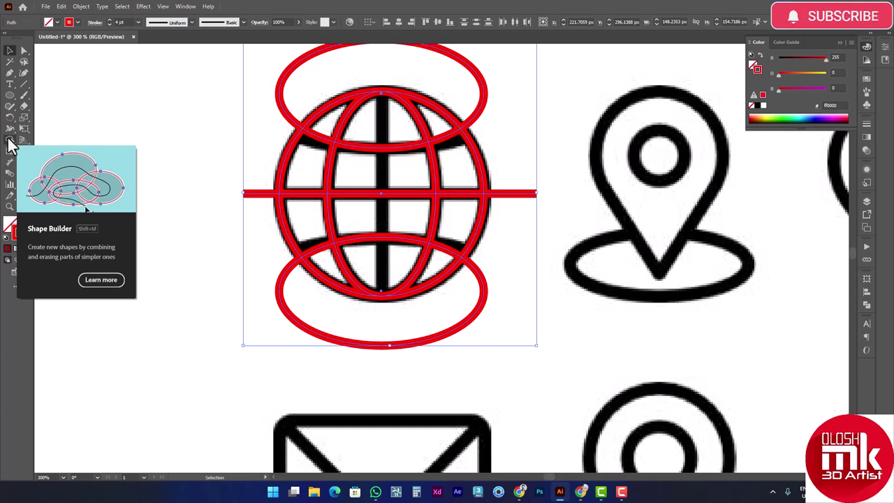
- With Shape Builder, erase the bottom ellipse, top ellipse and equator line ends outside the globe
click(10, 139)
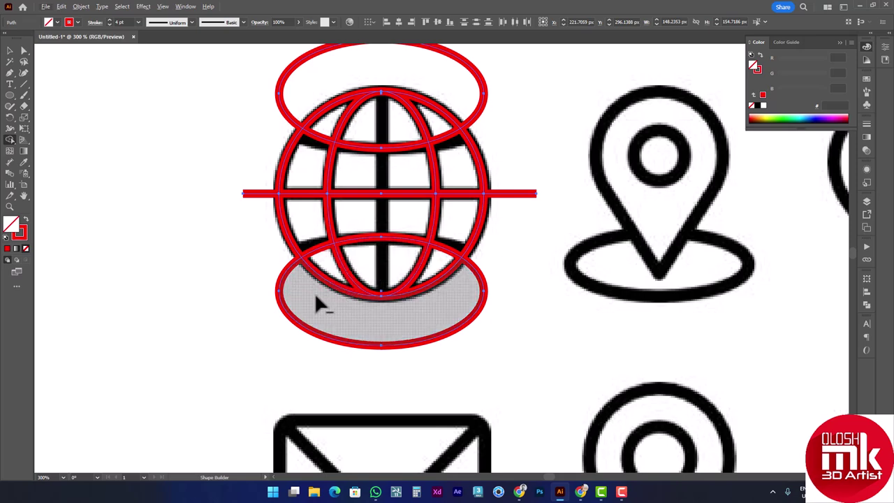
mouse_move(258, 271)
mouse_down()
mouse_move(290, 311)
mouse_move(313, 320)
mouse_up()
drag(313, 322, 371, 336)
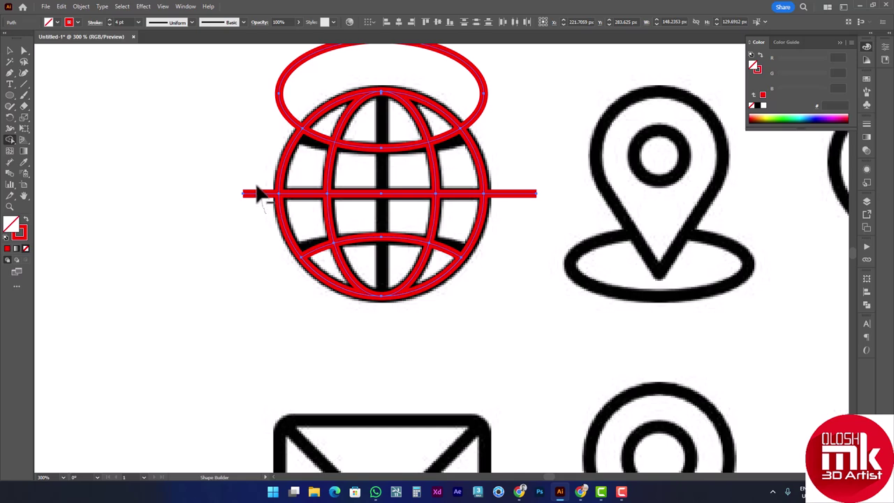
alt+click(257, 194)
alt+click(515, 194)
alt+click(440, 83)
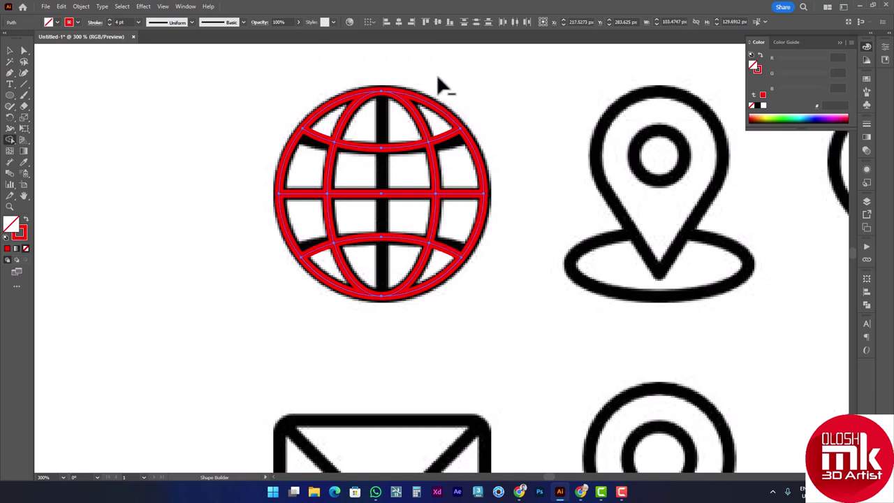
click(14, 52)
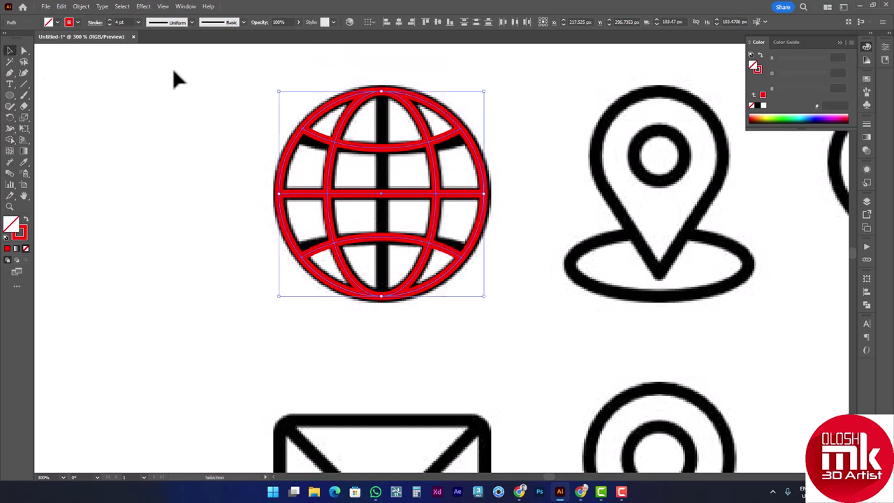
click(401, 335)
- Move the view to the pin icon and draw a red circle over the pin's head
scroll(361, 305, down, 2)
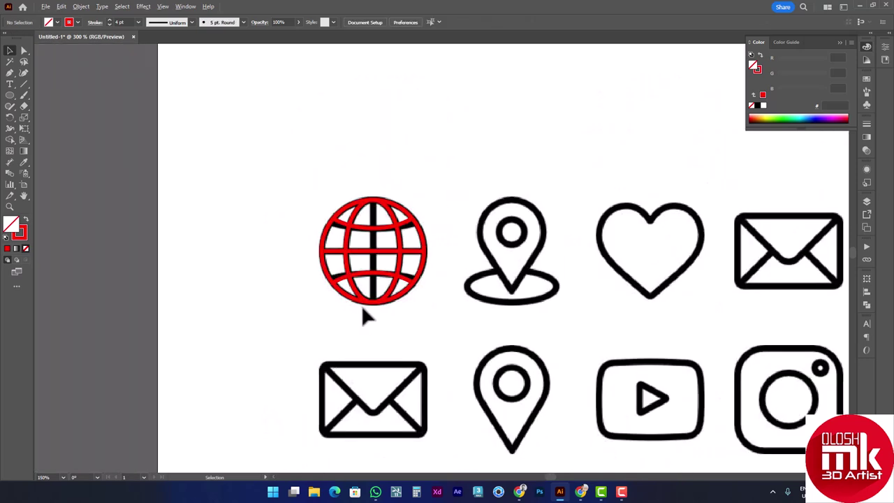
drag(274, 181, 396, 305)
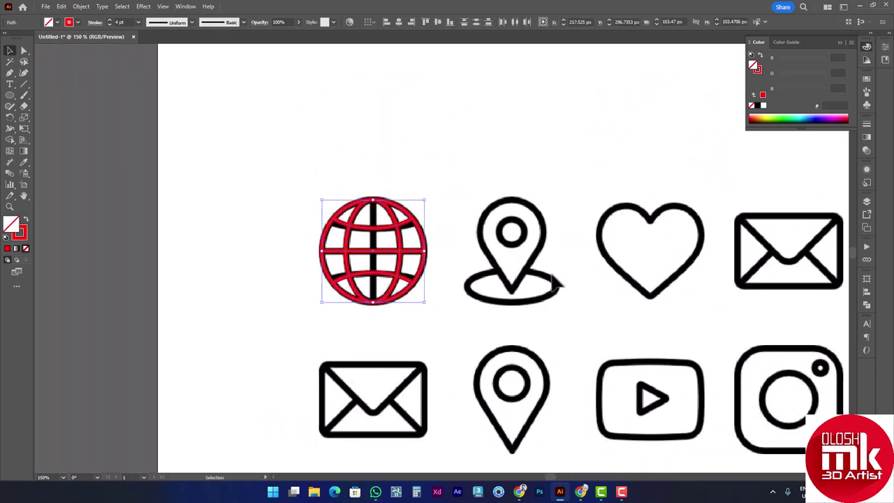
mouse_move(551, 284)
mouse_down()
mouse_move(487, 258)
mouse_move(427, 253)
mouse_up()
scroll(399, 241, up, 1)
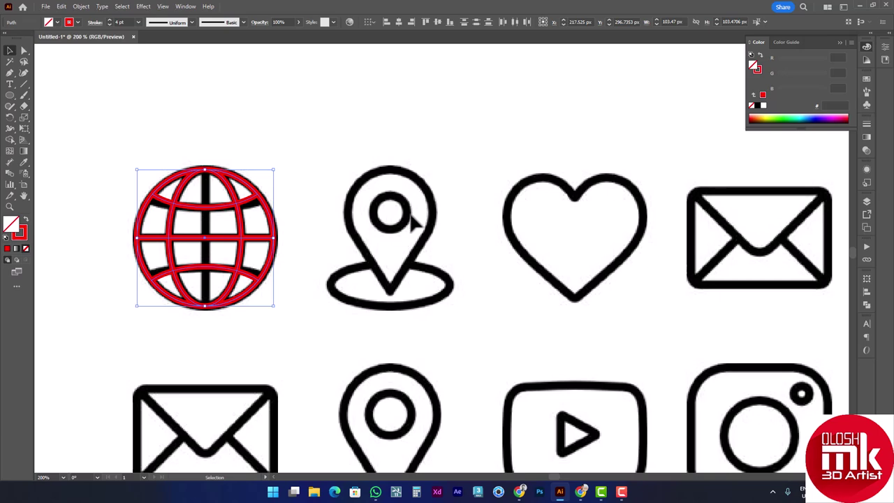
click(484, 189)
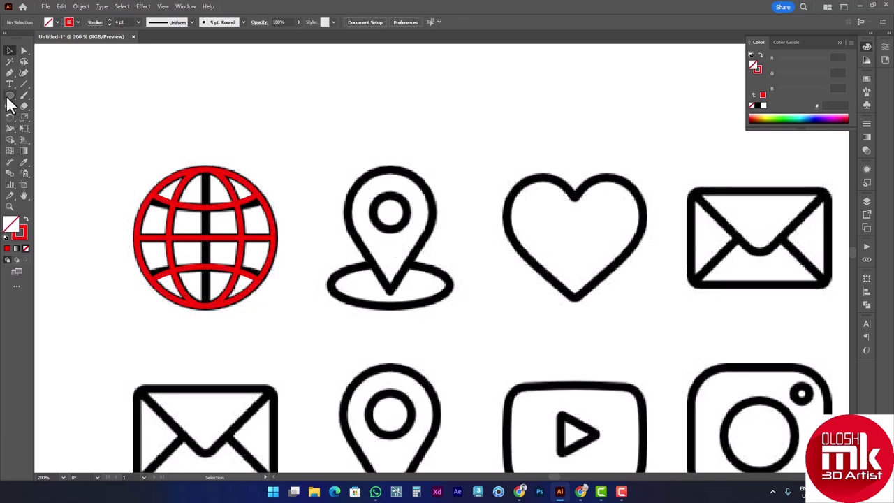
click(9, 95)
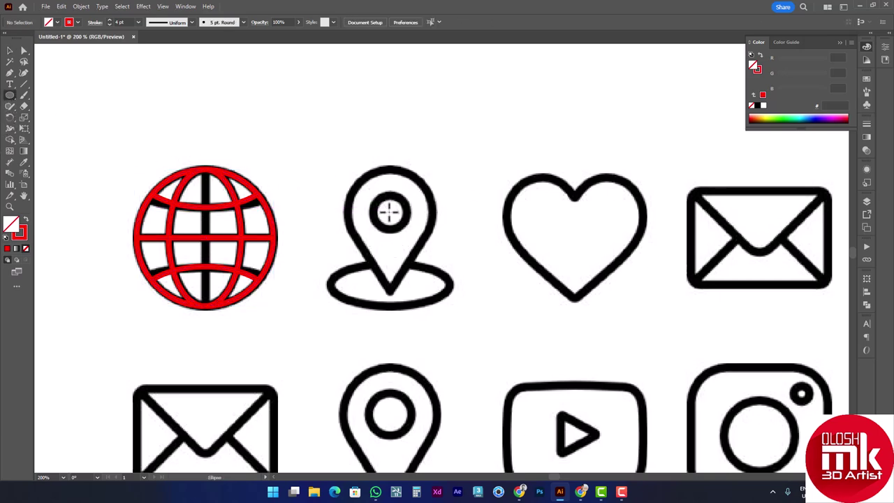
drag(390, 211, 365, 166)
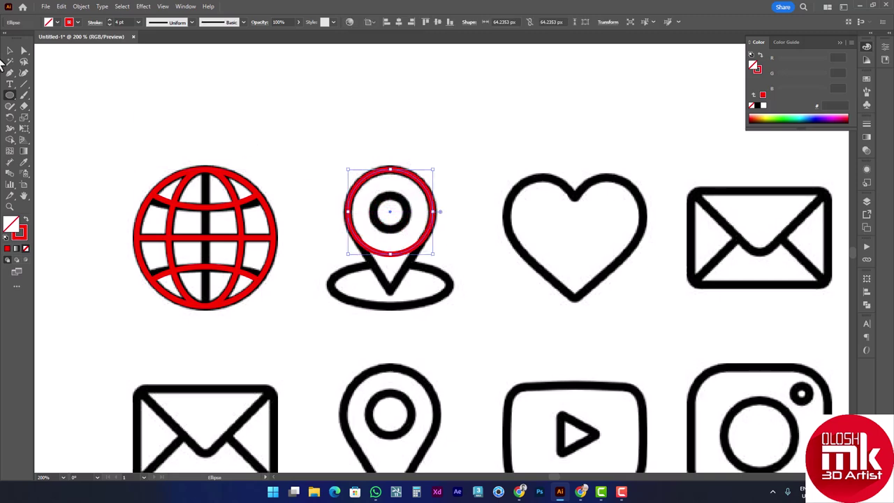
- Duplicate the pin-head circle and shrink the copy to fit the pin's inner ring
click(10, 53)
click(386, 120)
scroll(422, 218, up, 1)
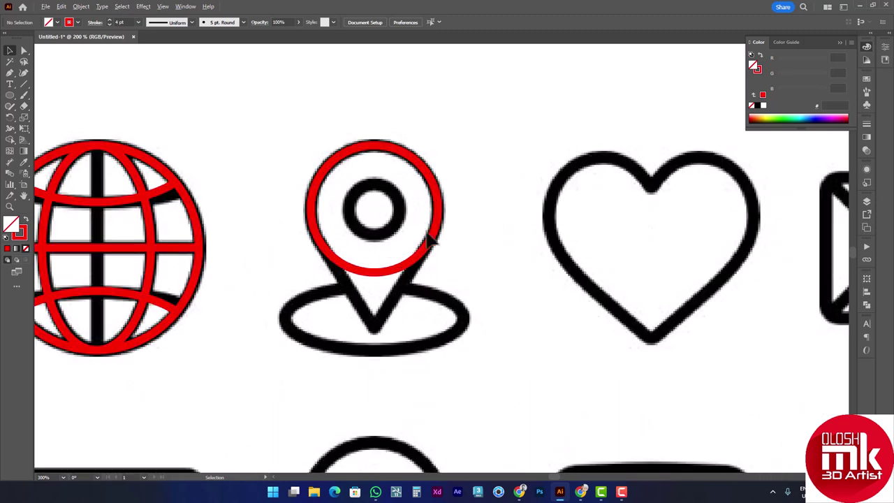
click(429, 244)
key(a)
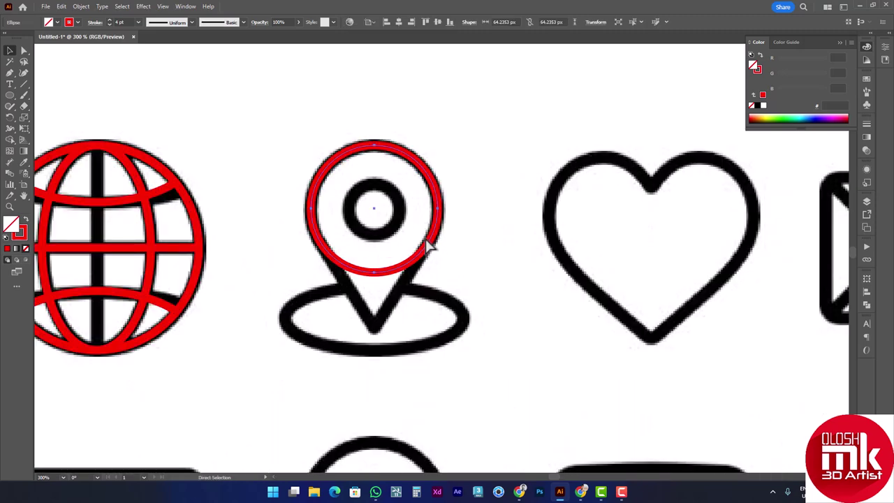
drag(440, 208, 403, 215)
- Give the inner circle a 4 pt stroke and select the outer pin circle
click(137, 22)
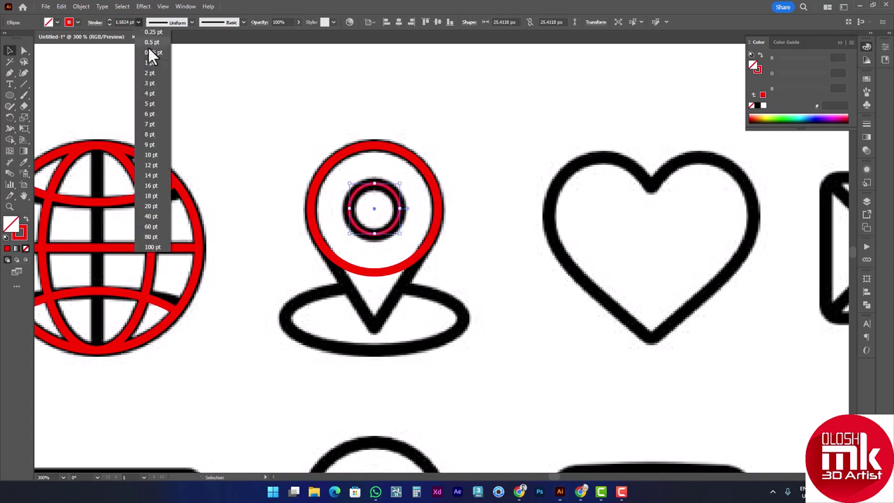
click(147, 94)
click(480, 169)
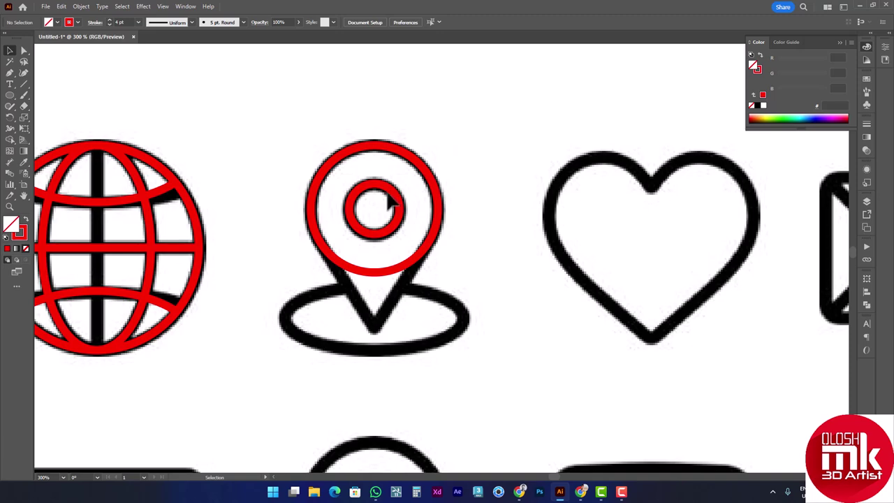
click(379, 270)
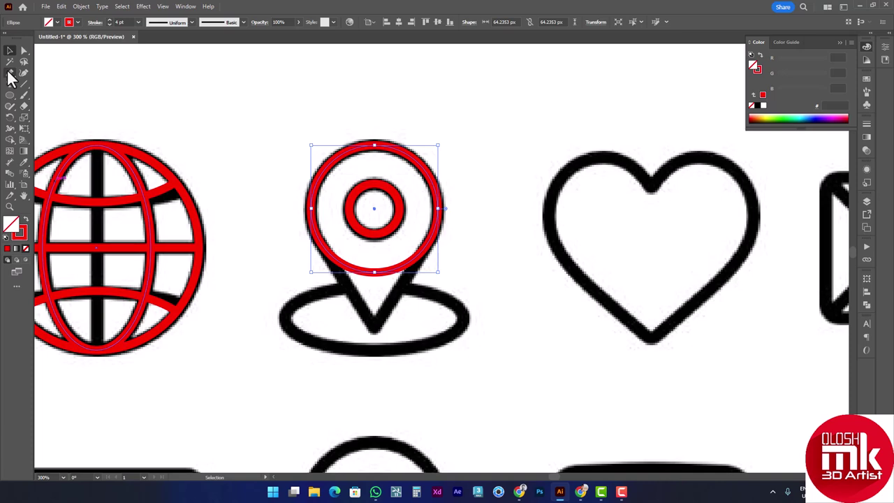
click(10, 73)
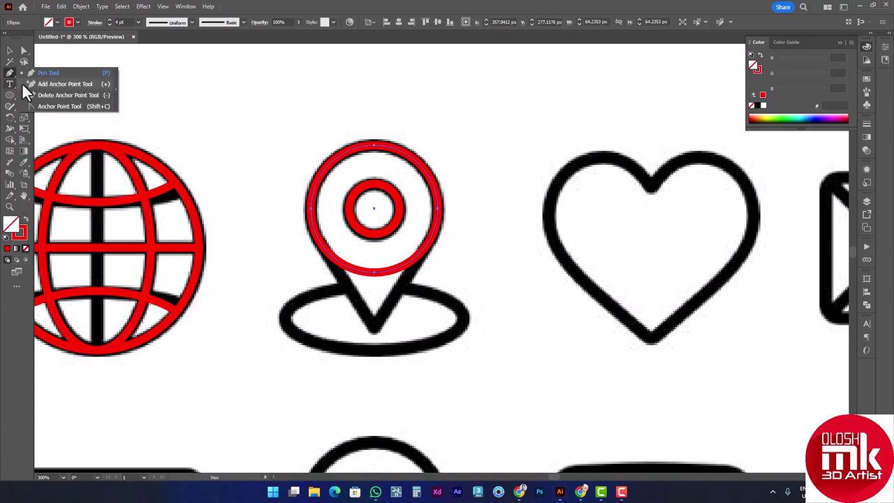
- Convert the circle's bottom anchor to a corner and drag it down to the pin's tip
click(36, 108)
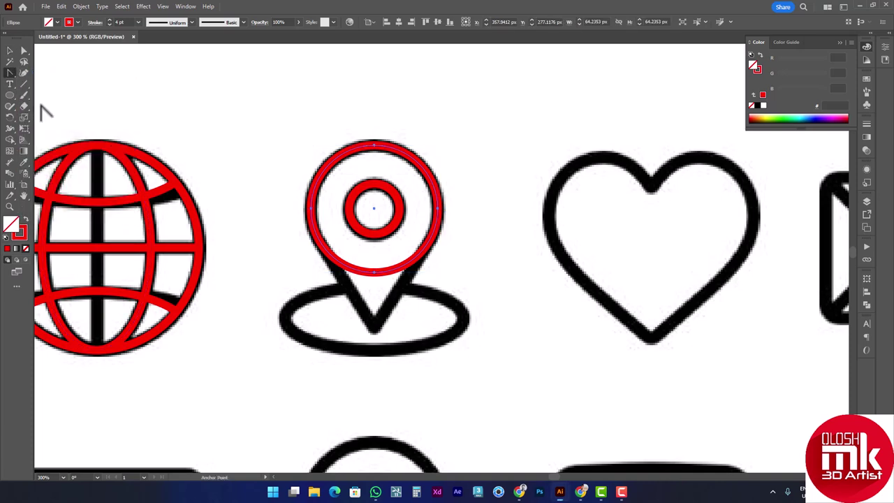
click(375, 272)
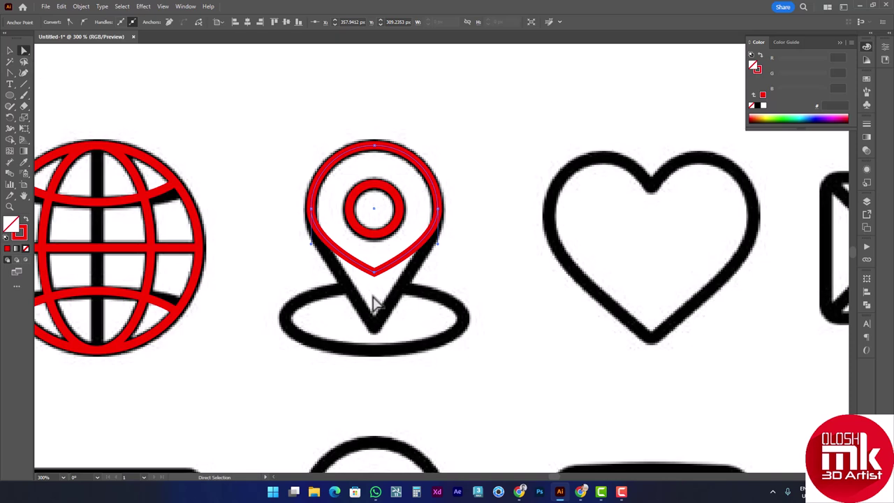
drag(375, 274, 376, 329)
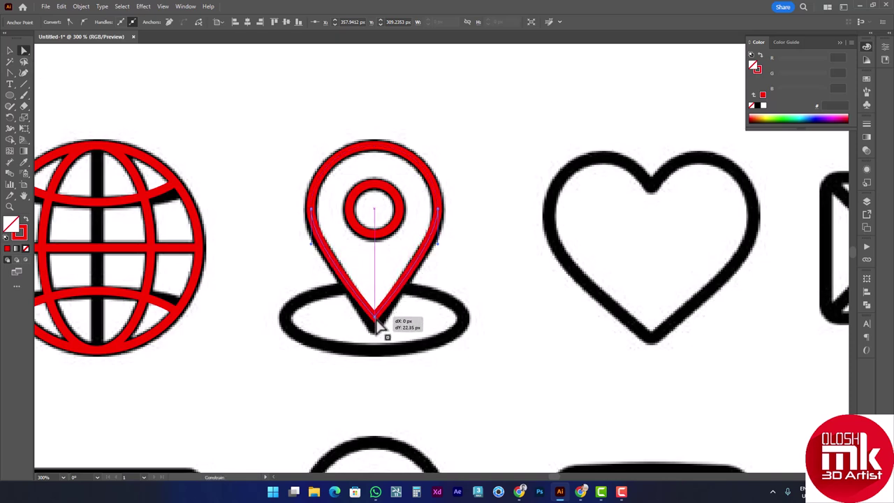
drag(377, 334, 375, 332)
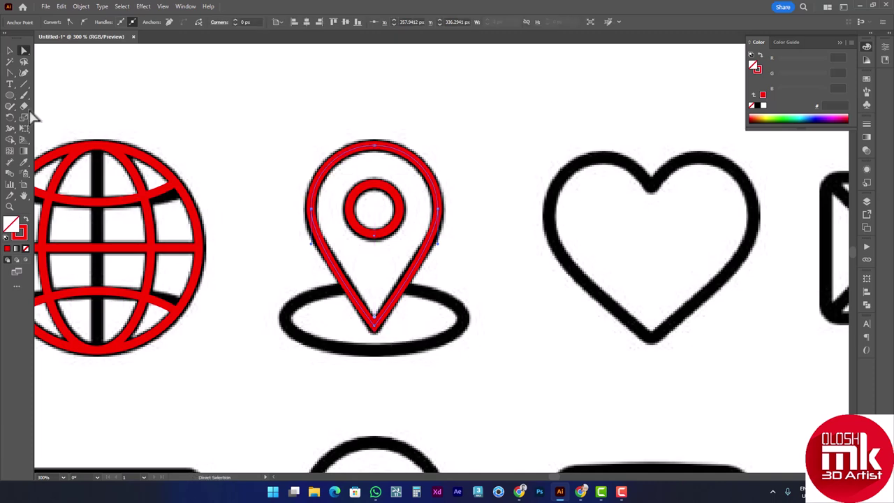
click(10, 51)
click(103, 79)
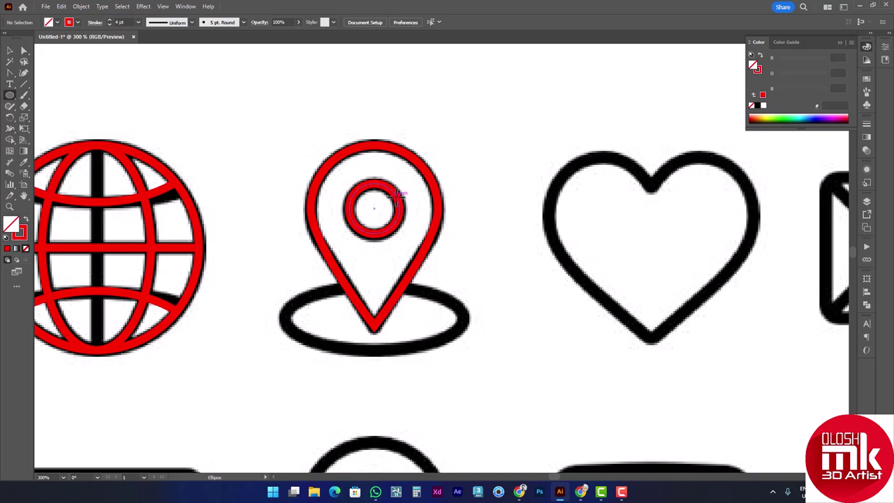
- Copy the inner circle down to the pin tip, stretch it into a base ellipse with 4 pt stroke
click(10, 51)
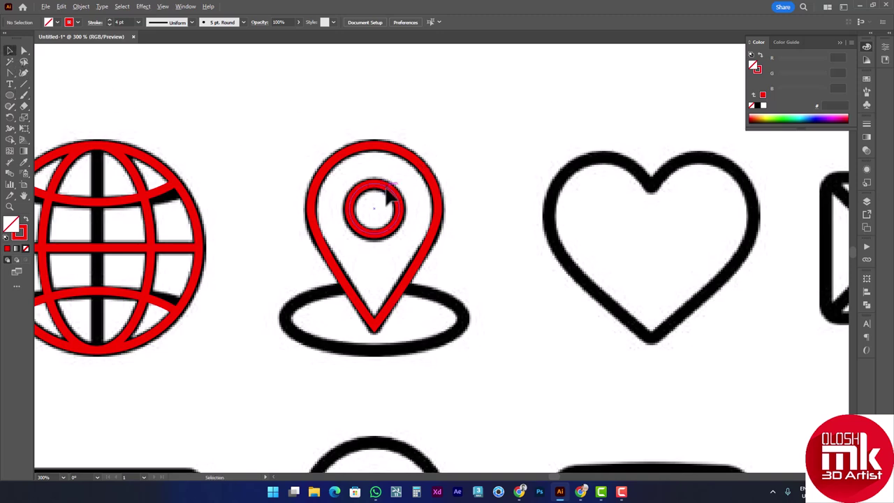
drag(380, 200, 404, 296)
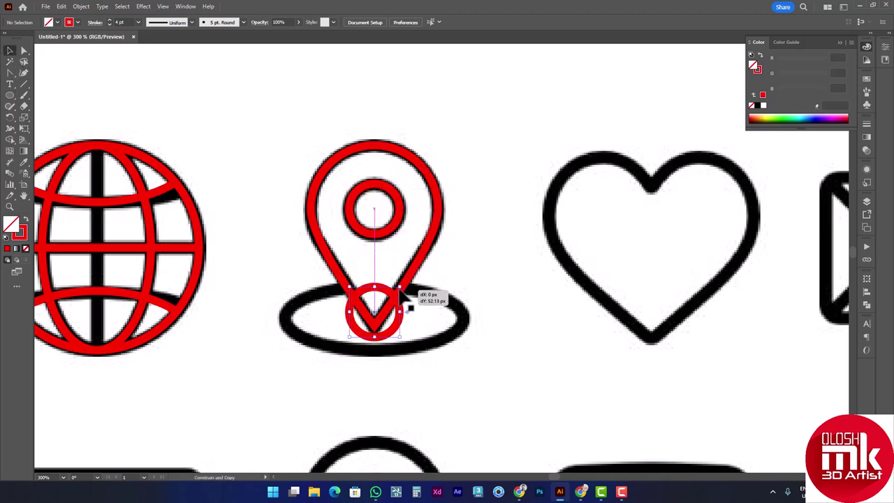
drag(376, 341, 378, 351)
drag(408, 319, 463, 324)
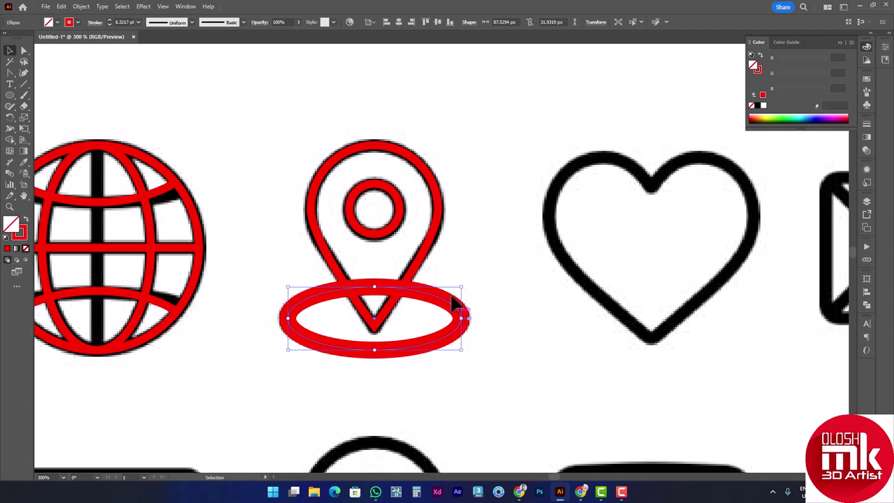
click(139, 22)
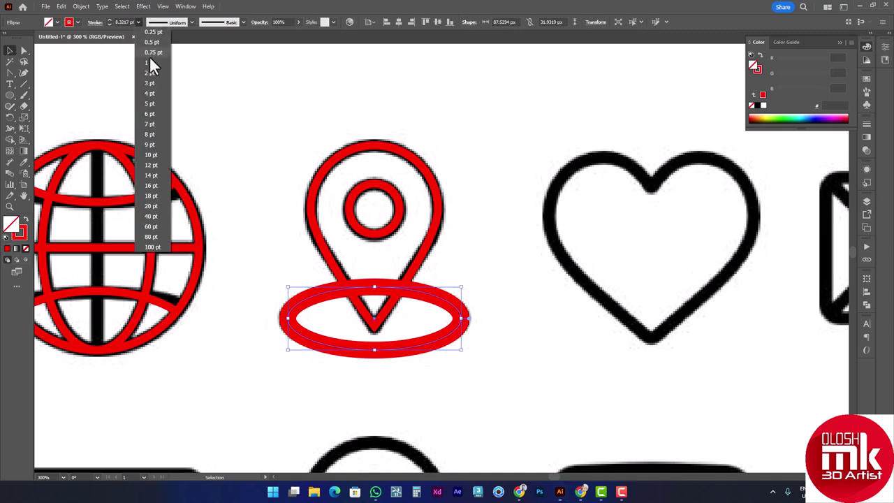
click(153, 93)
click(276, 169)
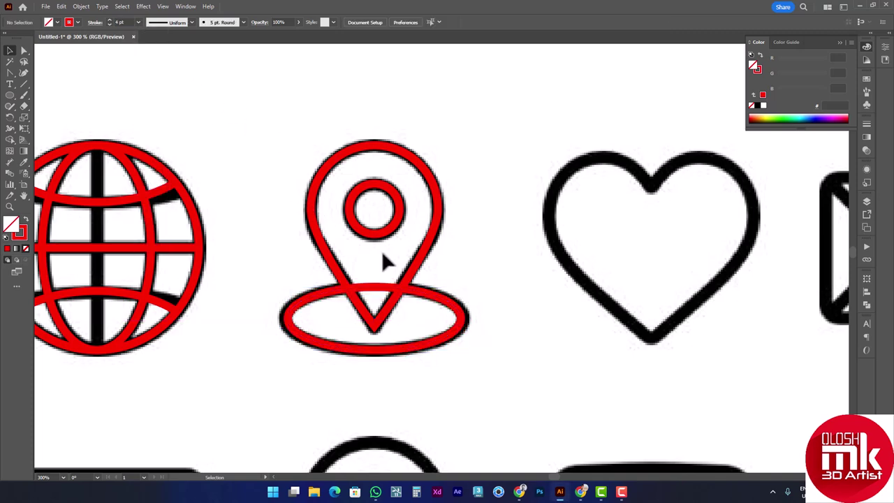
click(381, 297)
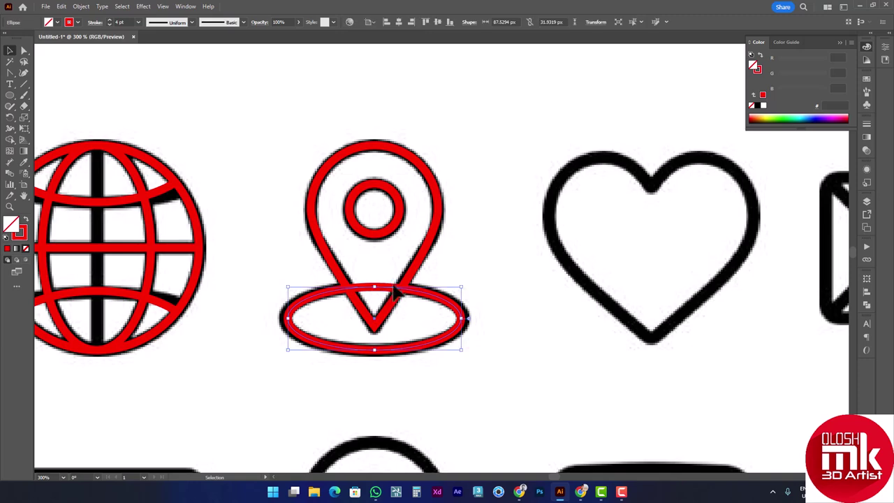
click(447, 237)
click(431, 246)
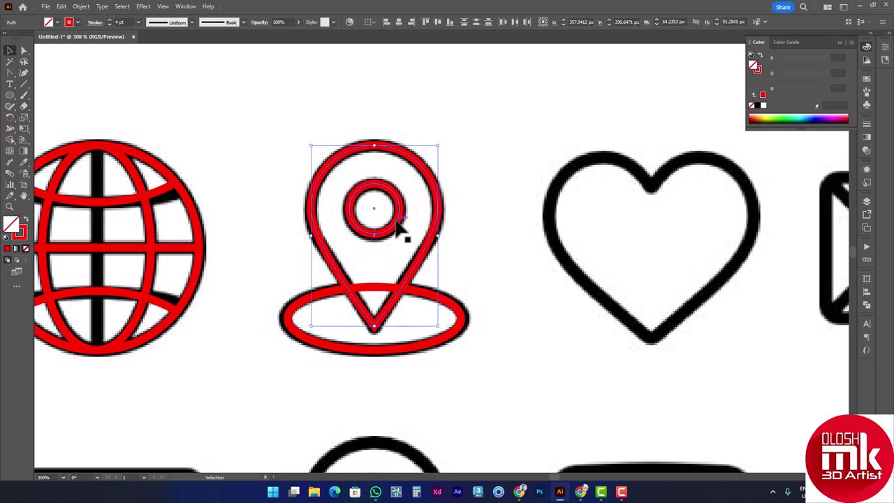
- Bring the pin teardrop to the front and fill it with white
right_click(396, 220)
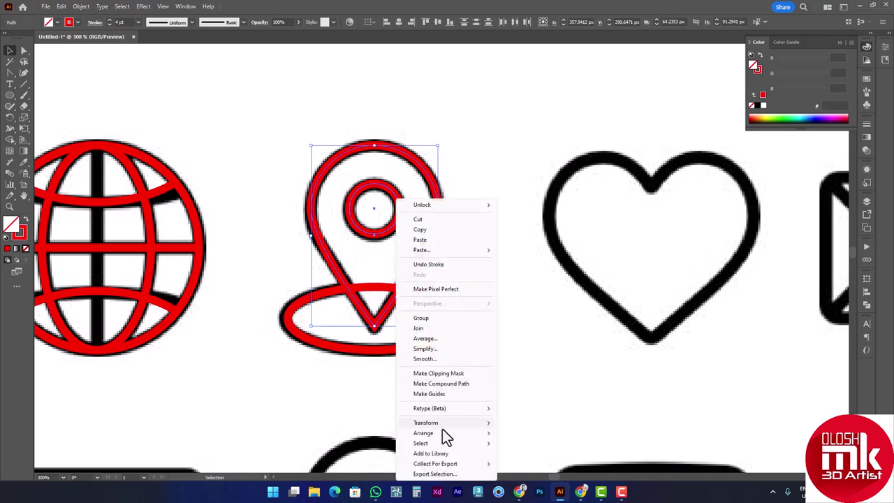
mouse_move(423, 433)
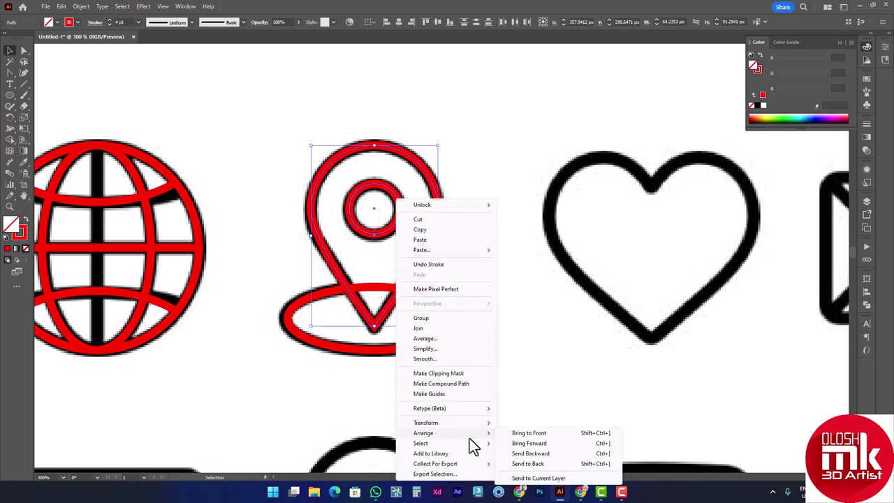
click(534, 433)
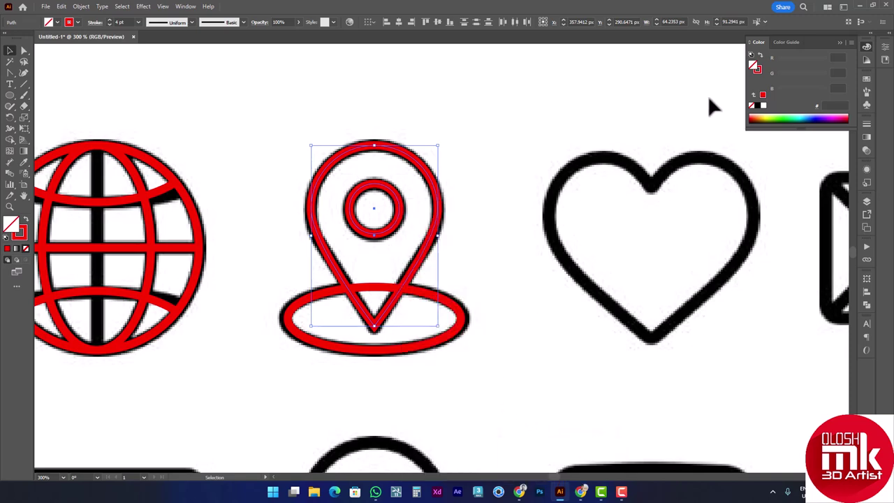
click(763, 106)
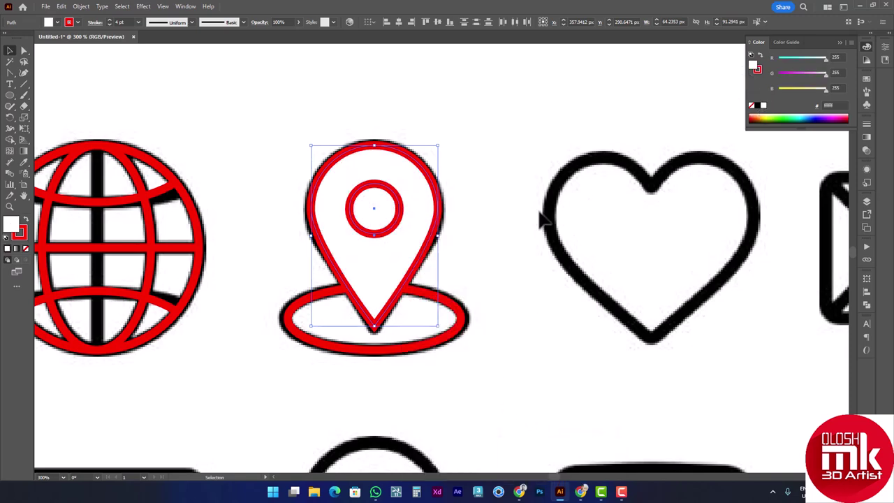
click(483, 255)
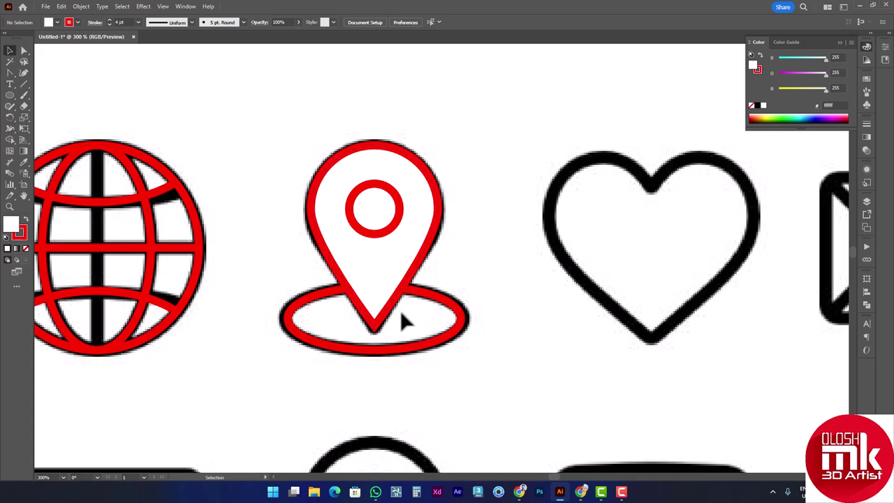
scroll(234, 243, down, 2)
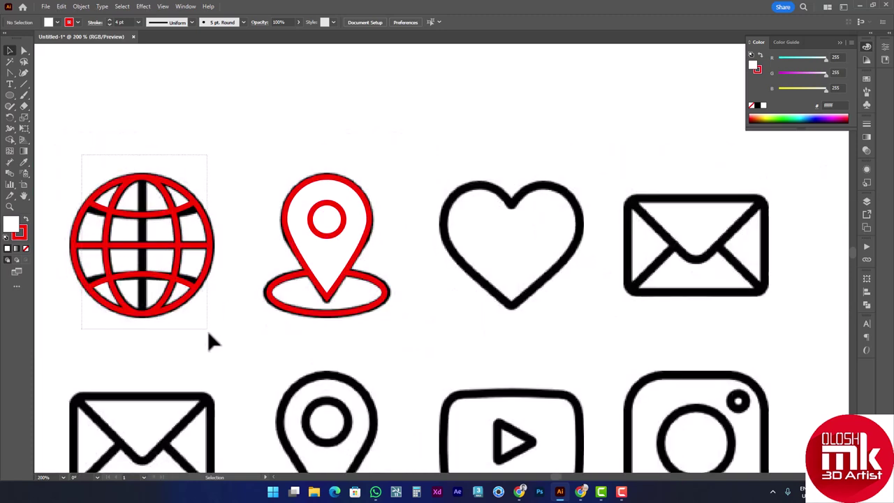
- Remove the white fill from the pin teardrop and its inner circle
drag(74, 150, 217, 325)
click(371, 129)
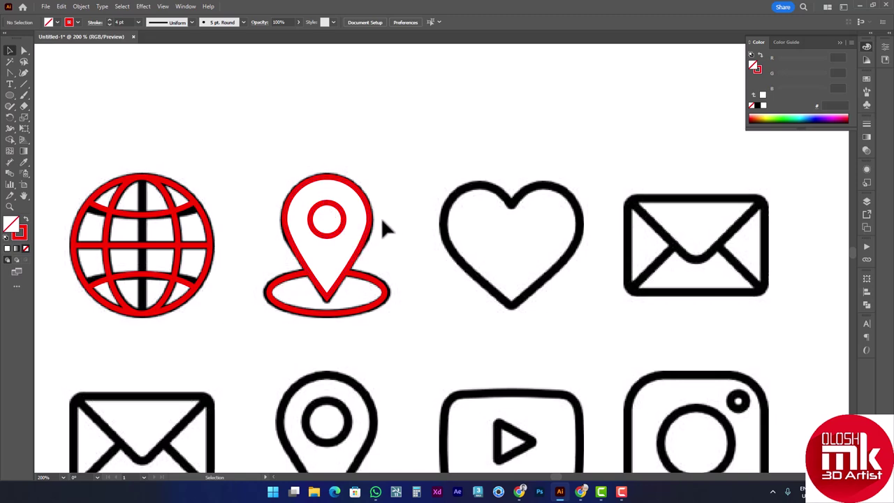
click(351, 197)
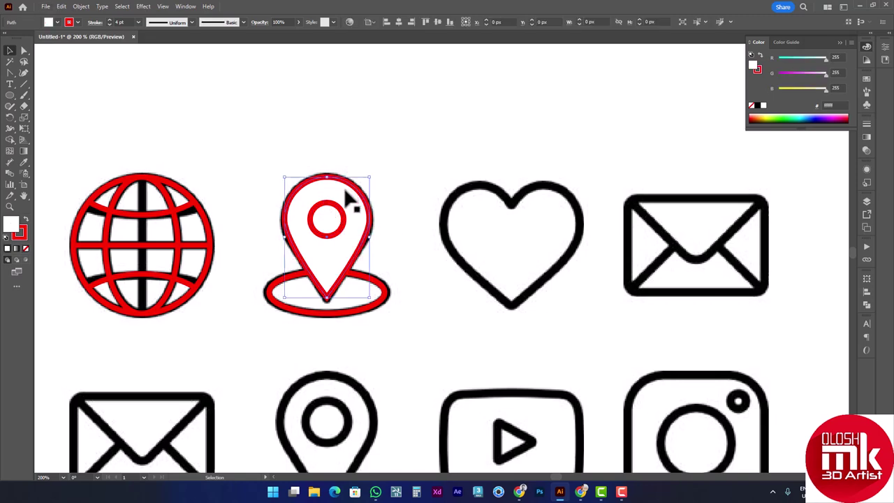
click(25, 249)
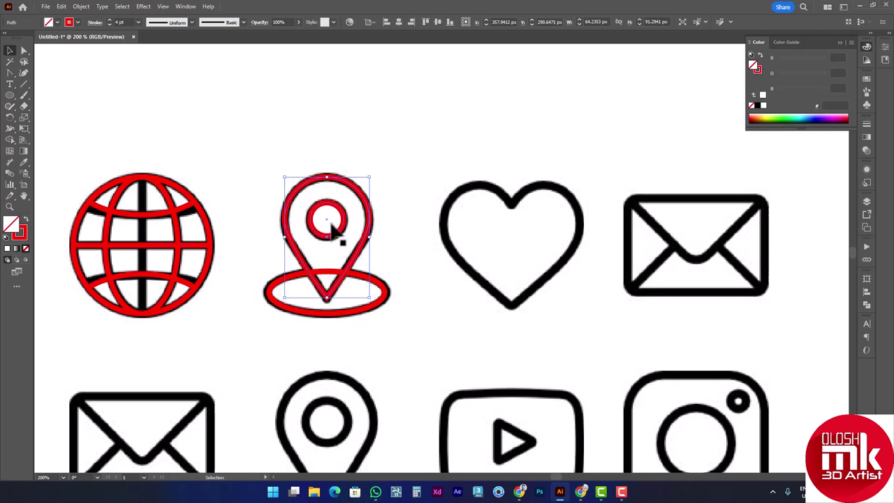
click(331, 223)
click(25, 250)
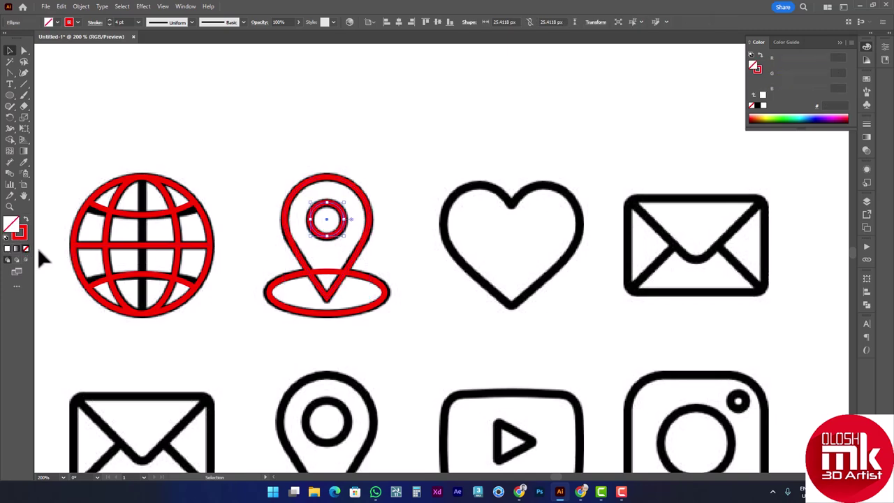
- Select the whole pin and merge its teardrop region into one shape with Shape Builder
drag(411, 321, 264, 283)
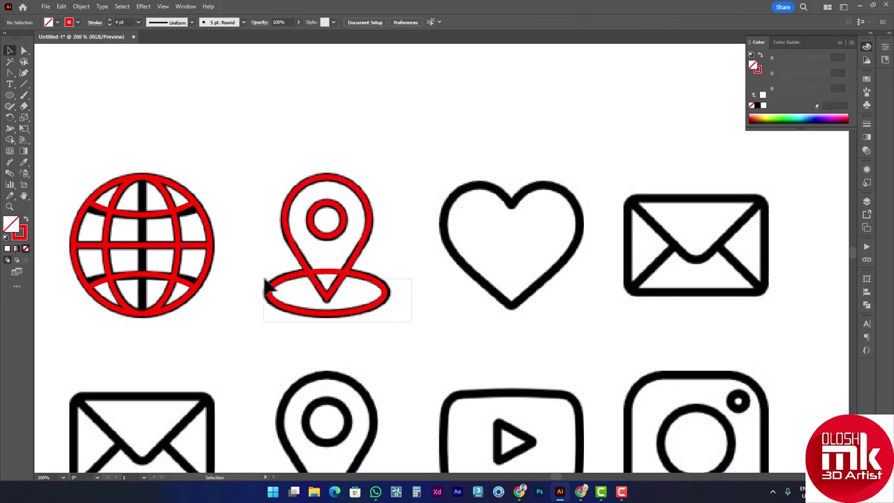
click(408, 263)
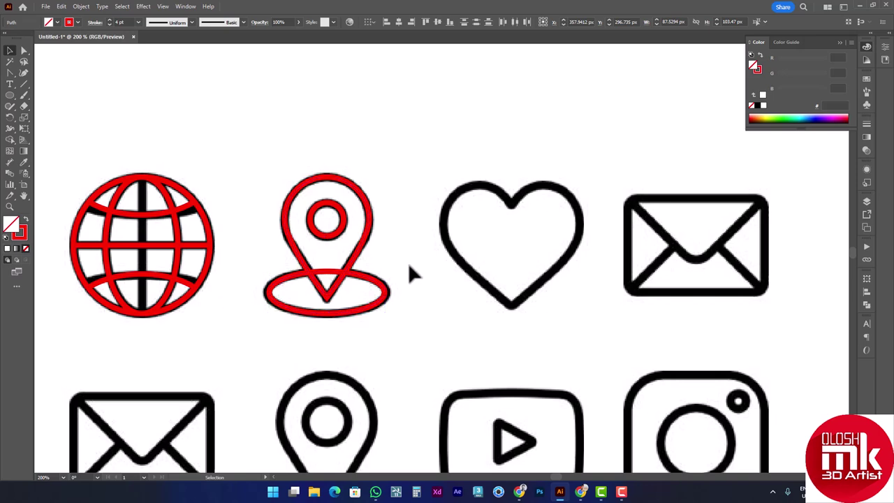
click(353, 264)
key(a)
key(v)
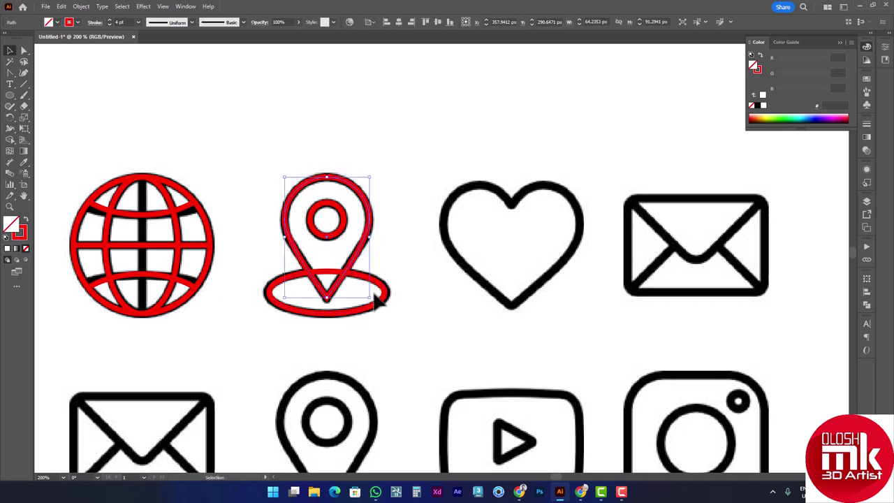
drag(421, 343, 257, 279)
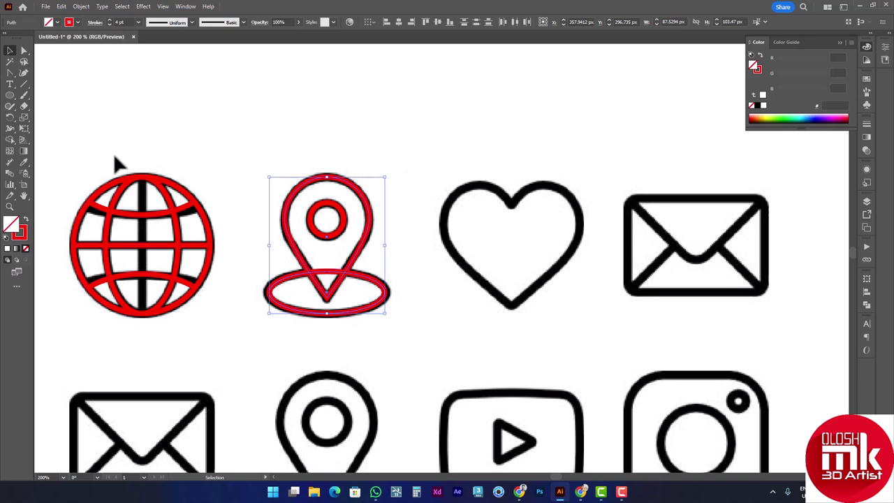
click(10, 142)
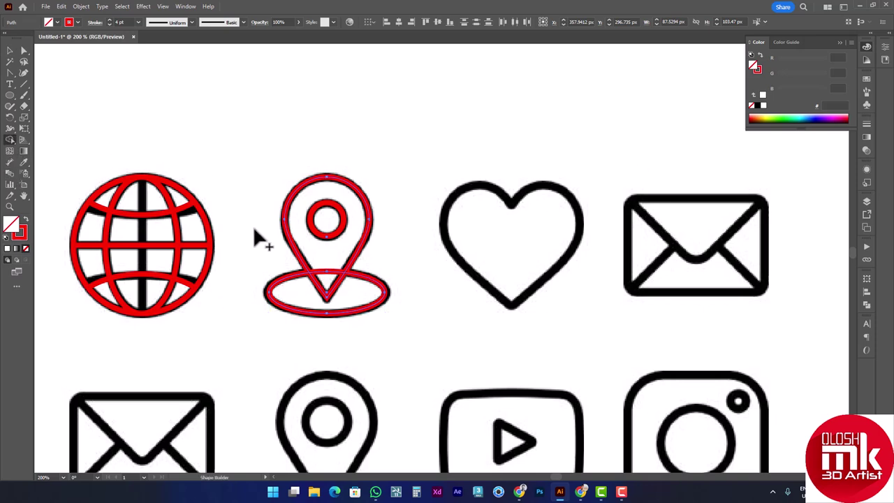
click(311, 233)
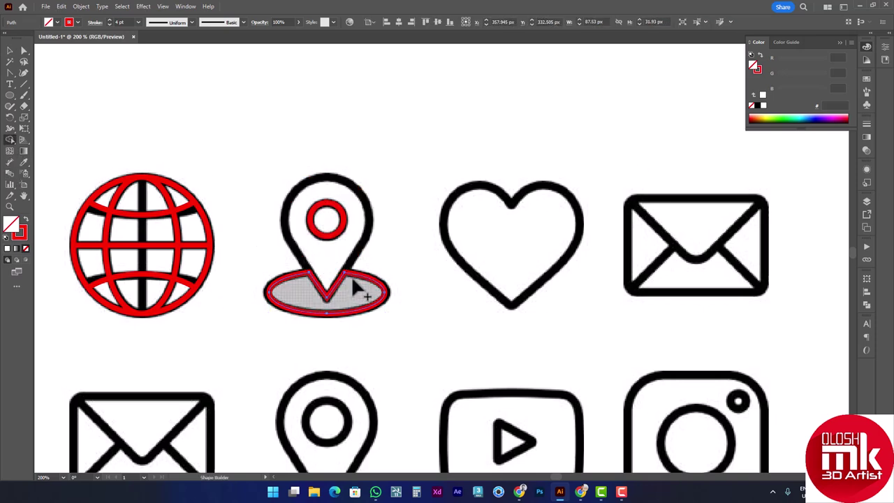
click(8, 52)
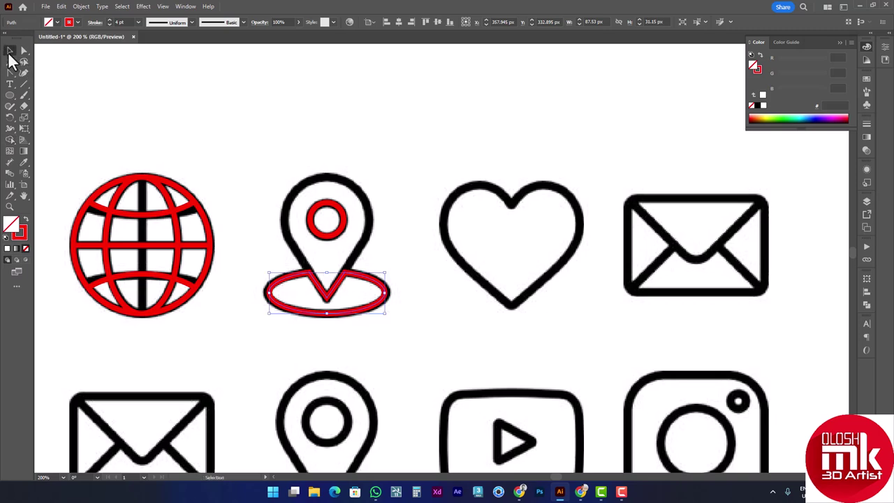
- Undo once, inspect the pin and globe tracings, then scroll right toward the next icons
key(ctrl+z)
click(181, 141)
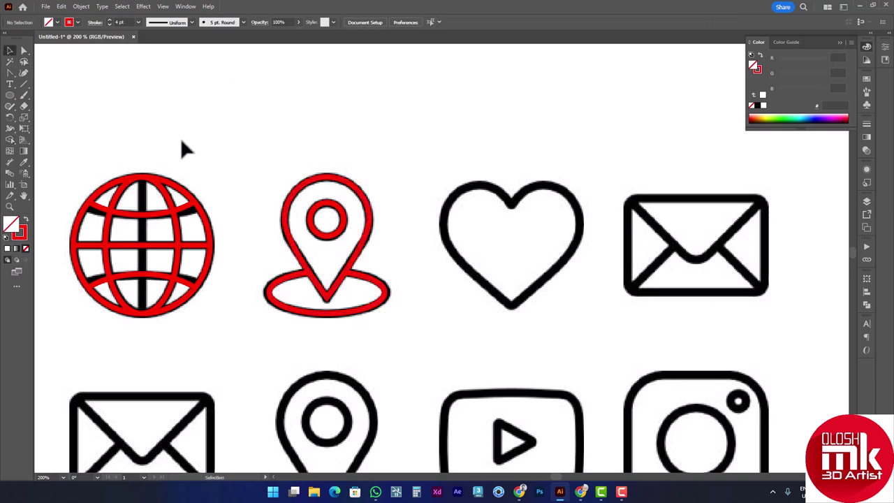
drag(300, 178, 391, 316)
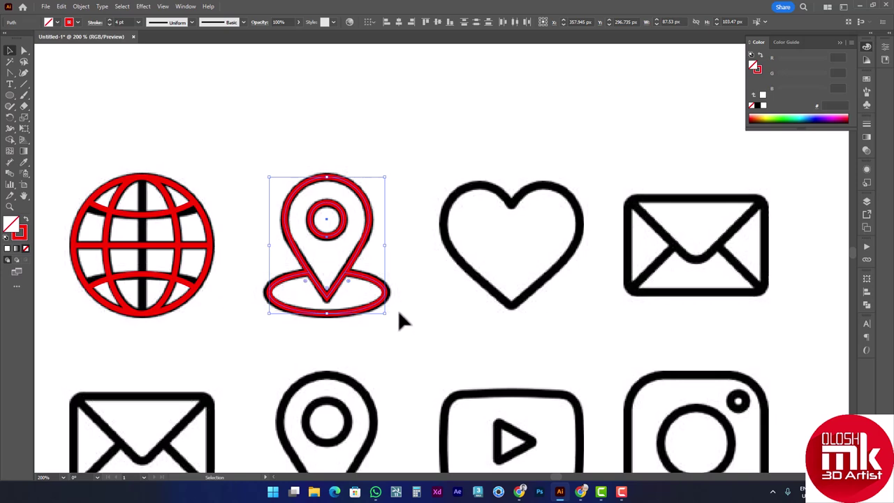
key(a)
key(v)
click(178, 266)
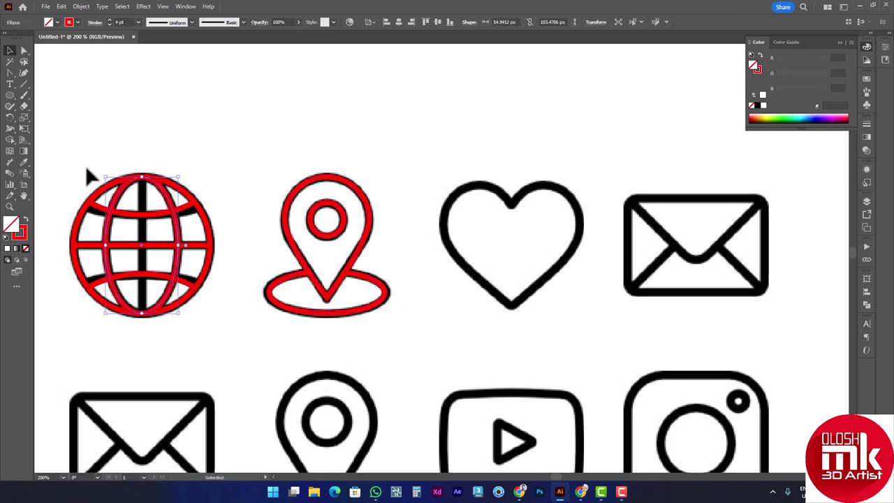
mouse_move(68, 166)
mouse_down()
mouse_move(251, 345)
mouse_move(234, 337)
mouse_up()
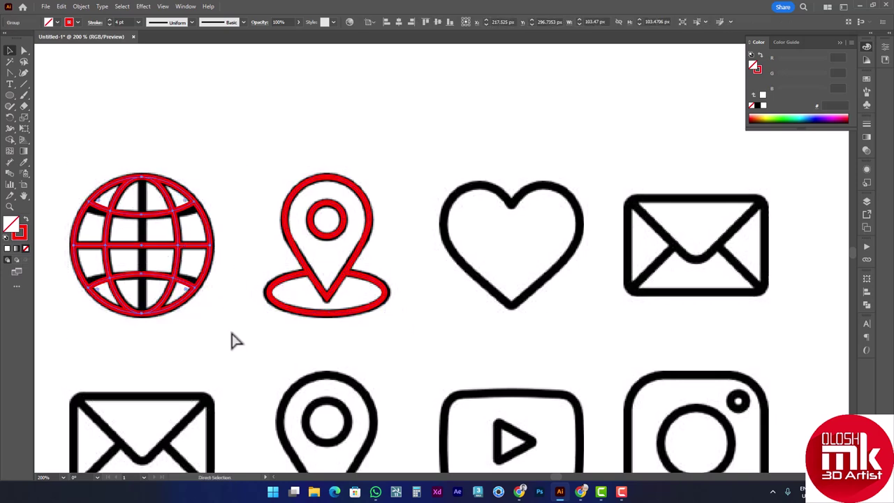
click(240, 349)
scroll(394, 312, right, 2)
scroll(426, 287, right, 3)
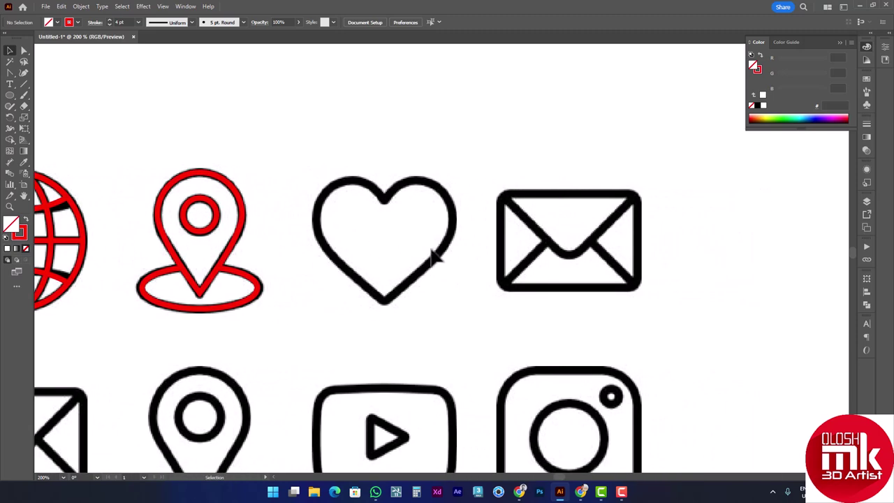
- Draw a square above the heart, Alt-drag a copy directly below it, and resize both
click(7, 97)
click(43, 96)
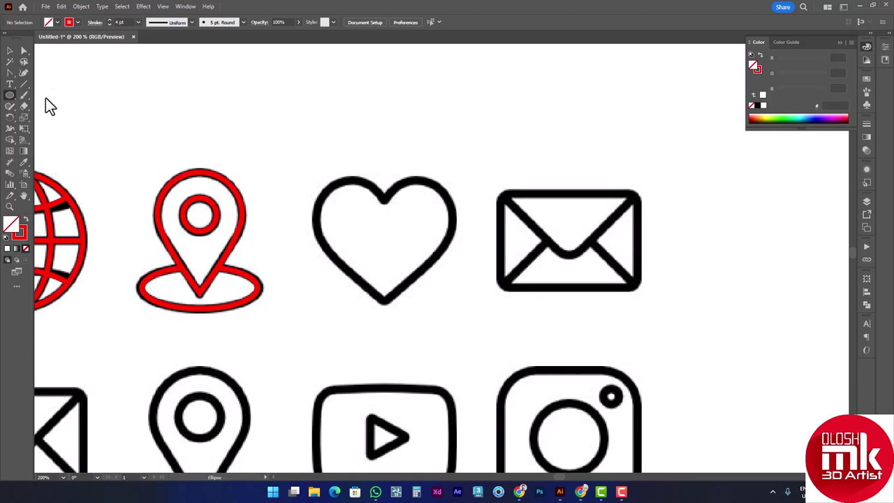
drag(311, 97, 377, 160)
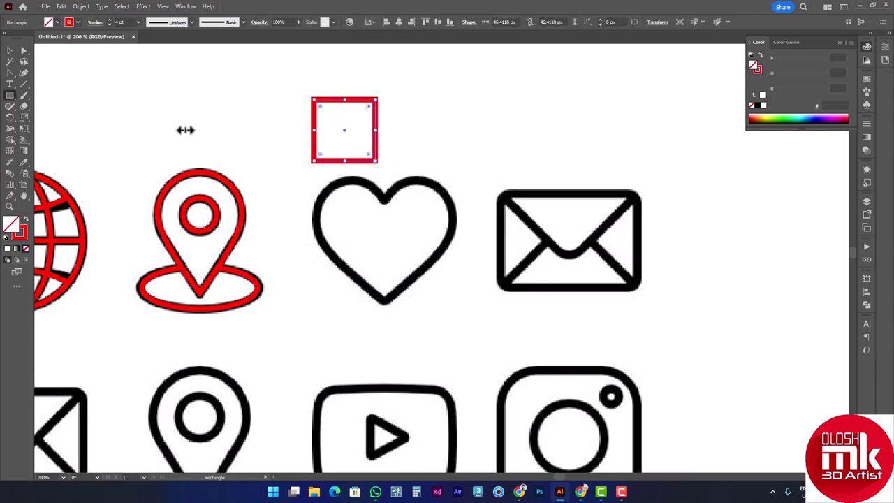
click(14, 52)
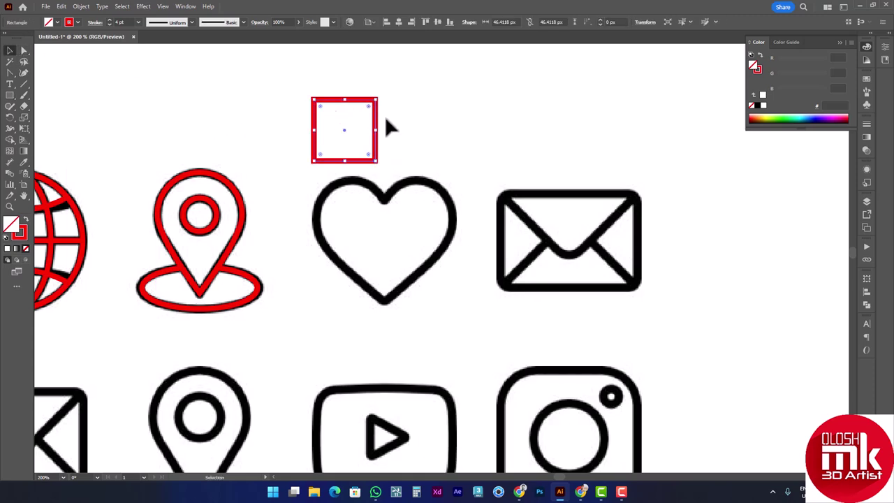
drag(378, 124, 389, 183)
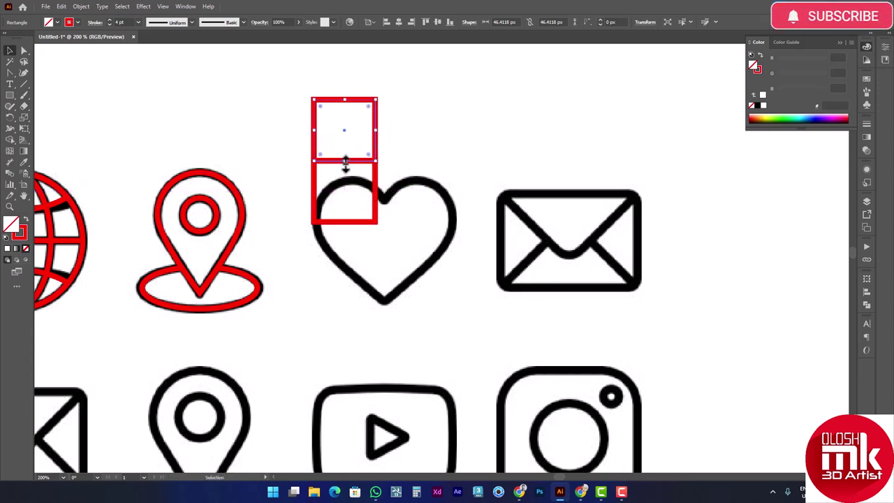
drag(344, 221, 348, 222)
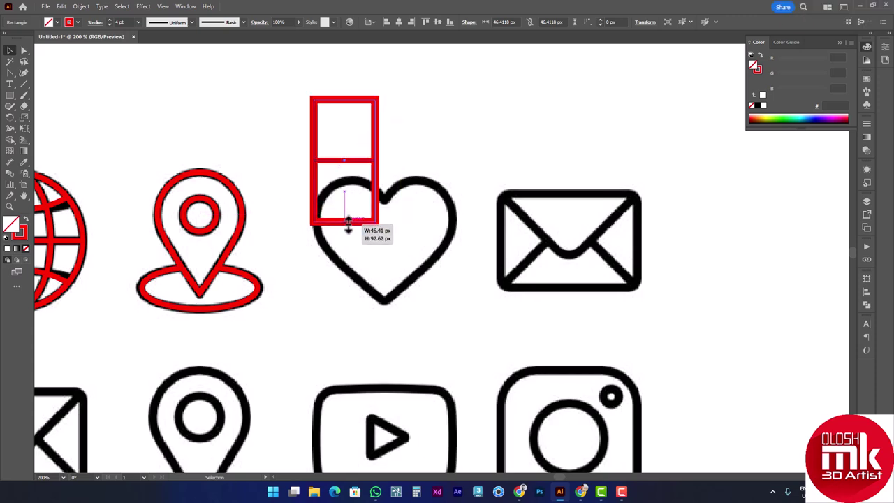
drag(348, 222, 348, 222)
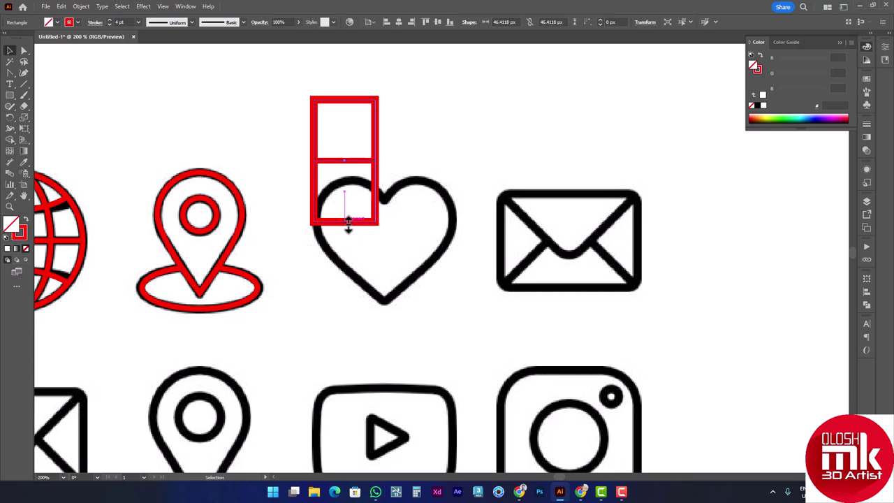
- In Outline view, stretch the top square into a tall rectangle and delete the lower square
key(a)
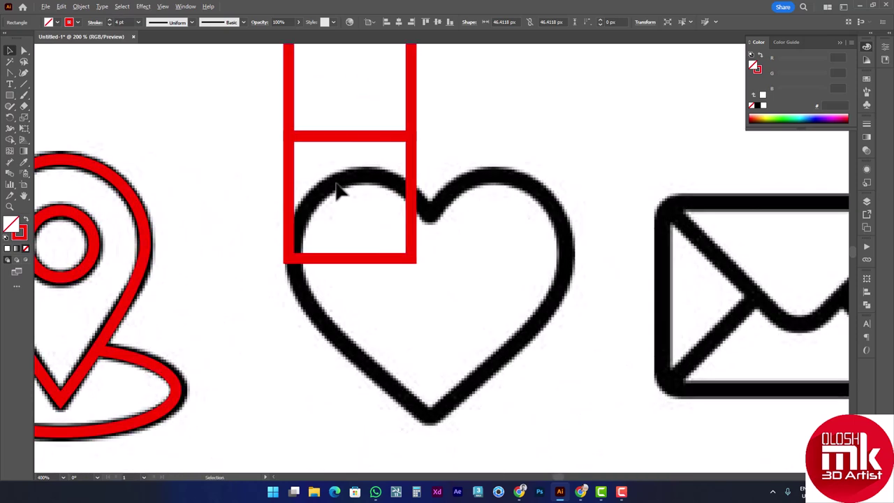
scroll(336, 189, up, 3)
key(ctrl+y)
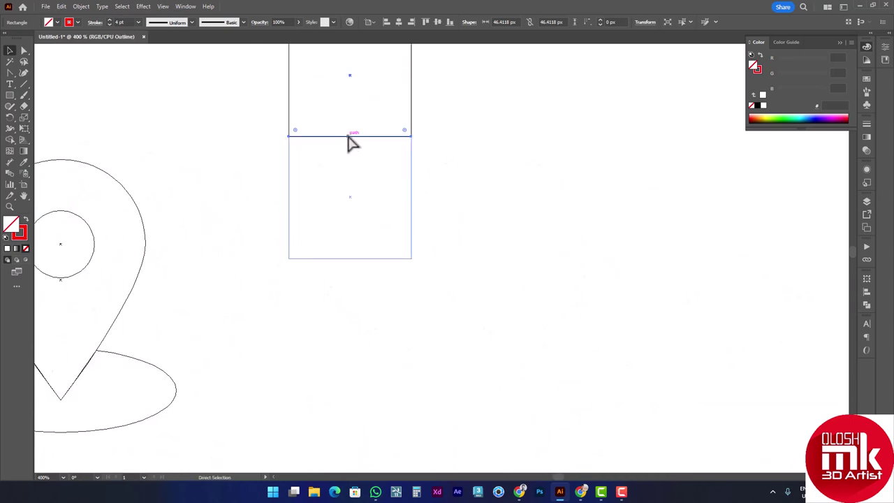
key(v)
drag(352, 140, 360, 258)
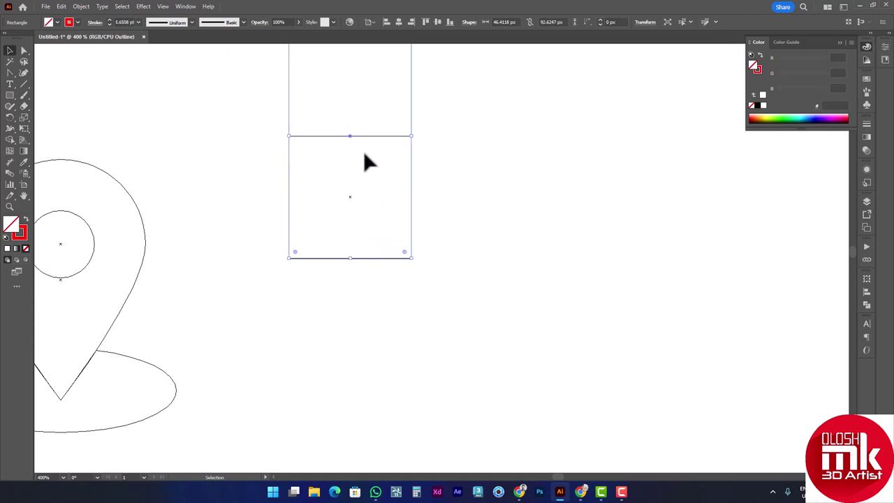
drag(366, 152, 366, 152)
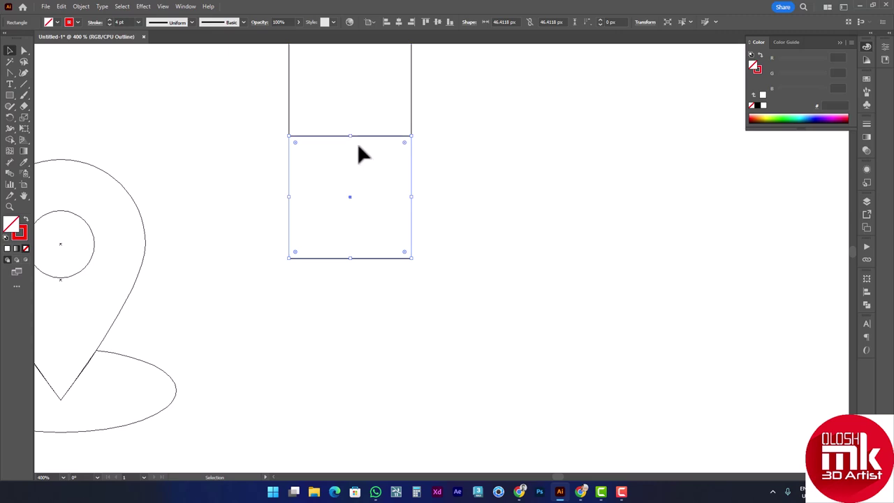
key(Delete)
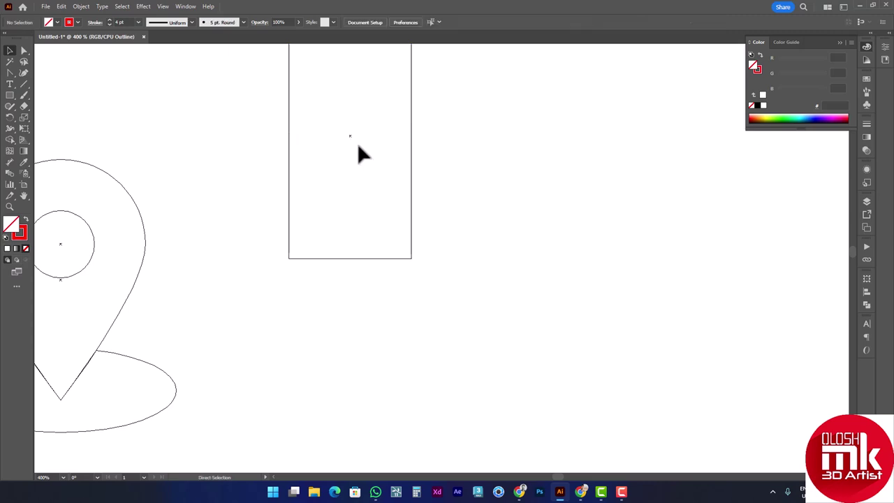
- Give the red rectangle a 4 pt stroke and rotate it 45° over the heart
key(ctrl+y)
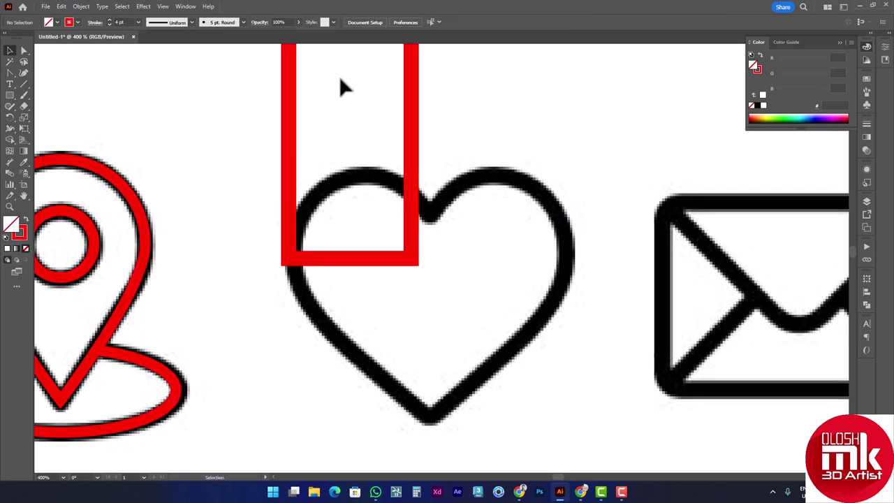
scroll(342, 87, down, 2)
click(358, 144)
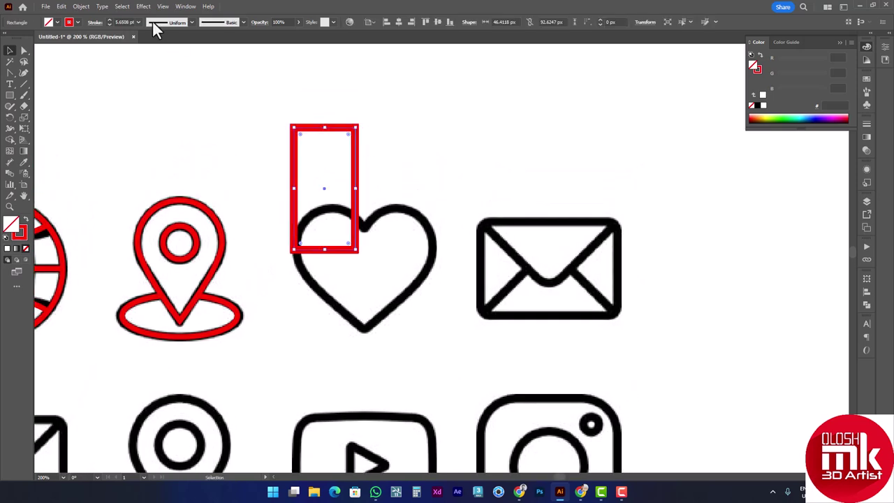
click(139, 21)
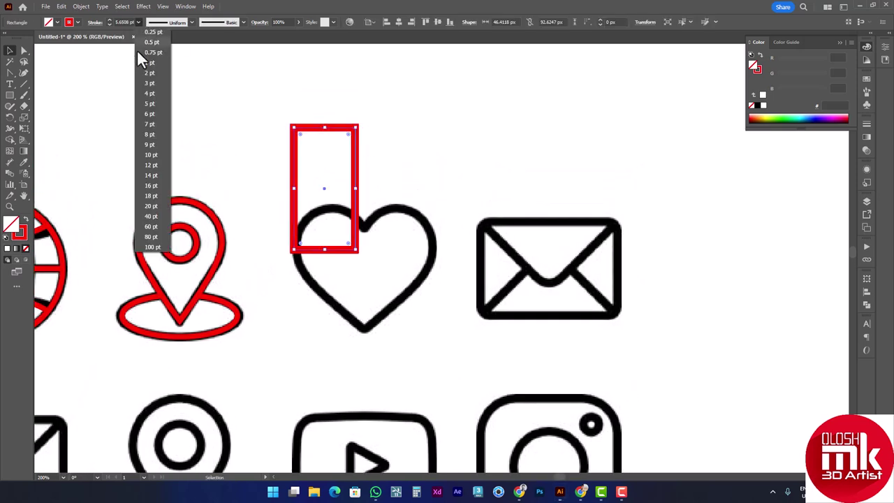
click(152, 94)
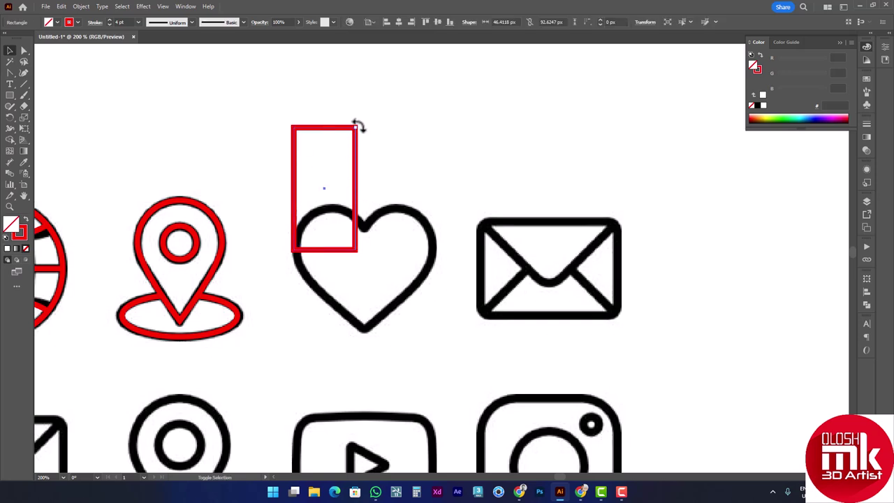
drag(356, 123, 318, 122)
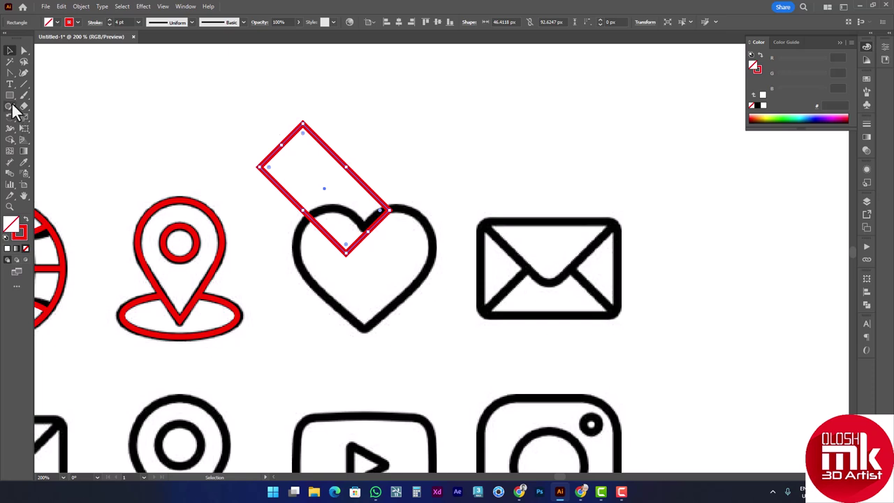
- Drag a live corner widget to fully round the tilted rectangle into a pill shape
click(24, 51)
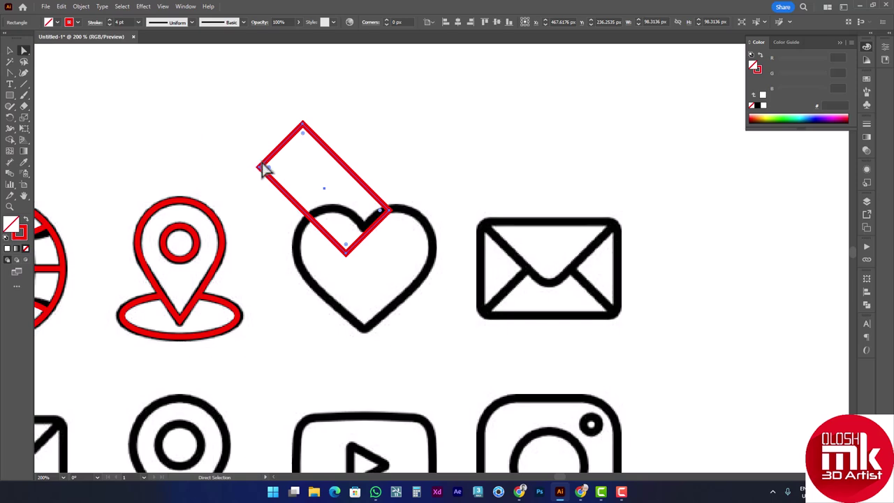
drag(270, 169, 289, 186)
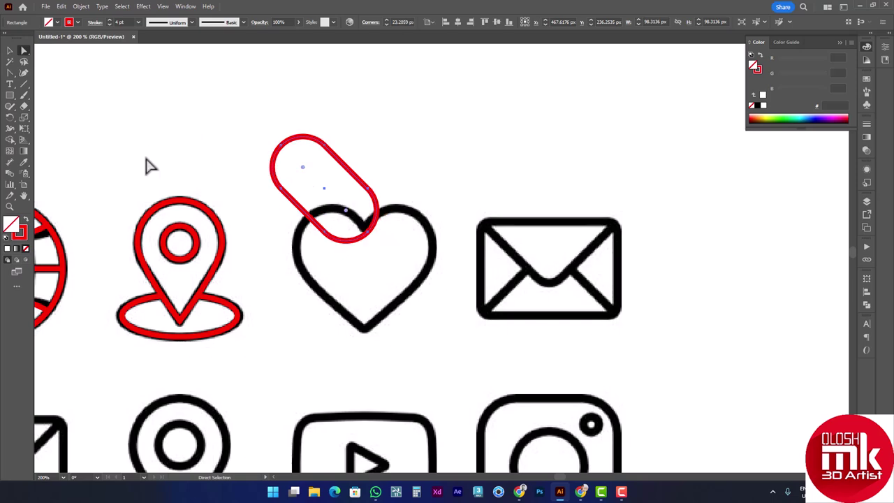
click(11, 51)
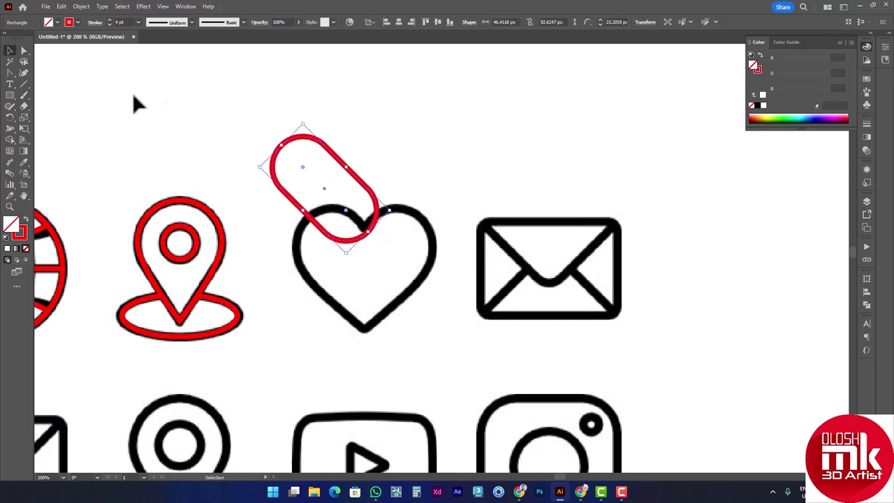
right_click(318, 144)
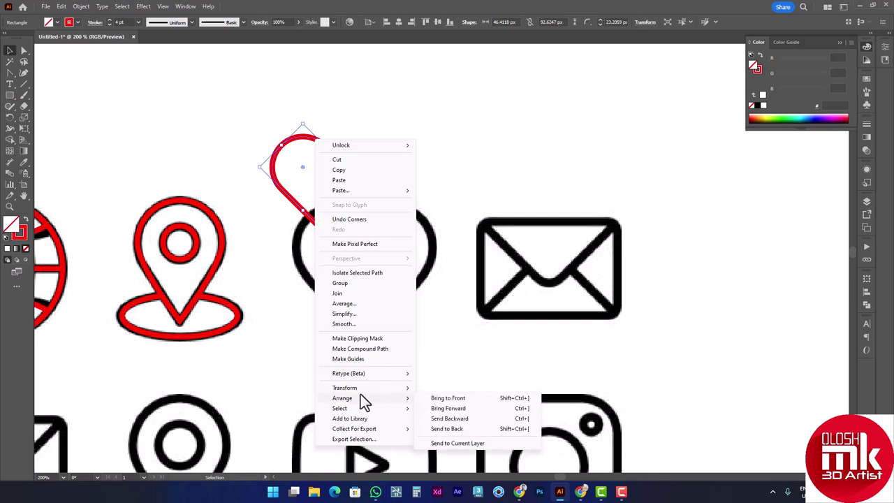
mouse_move(346, 388)
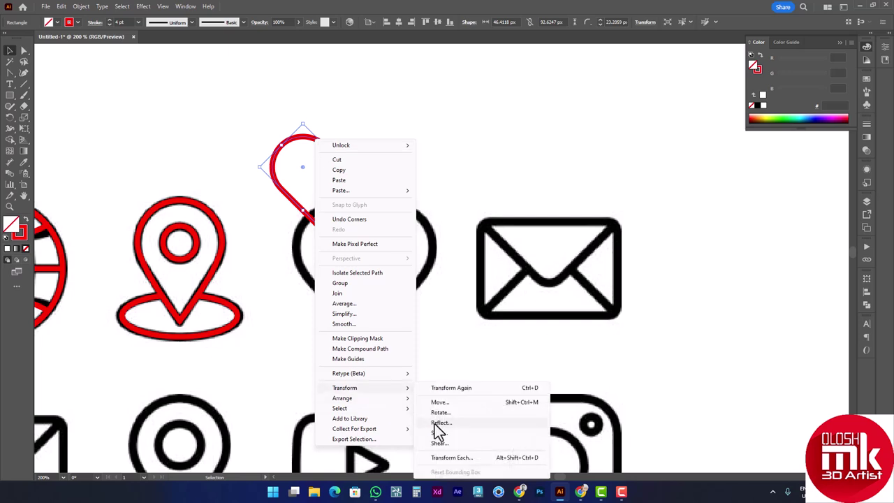
- Reflect a vertical copy of the pill, then Shape Builder away both lower lobes and merge the rest
click(441, 423)
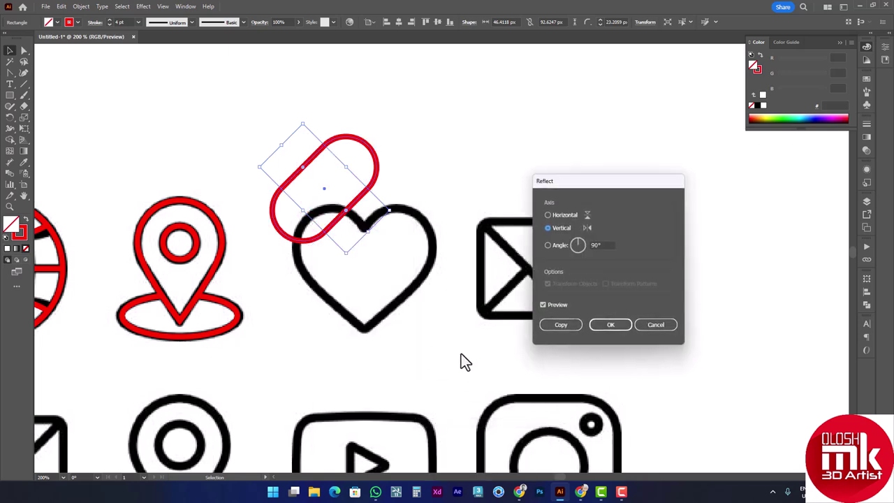
click(561, 326)
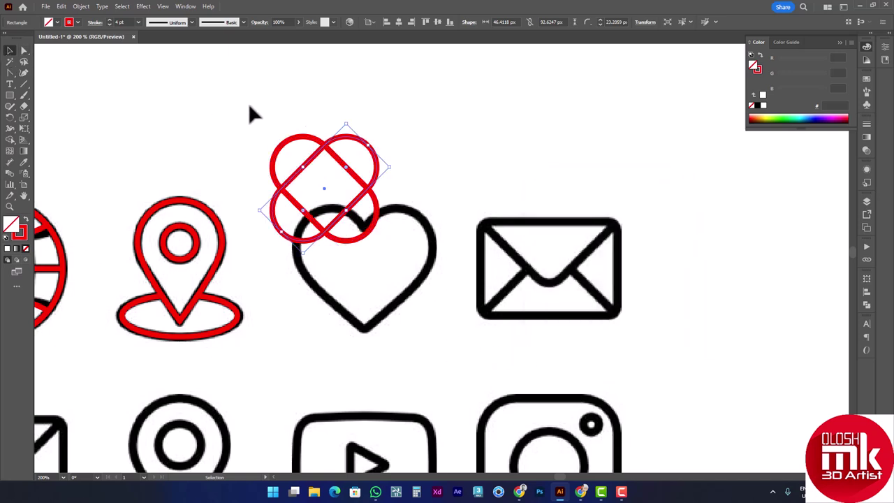
shift+click(377, 186)
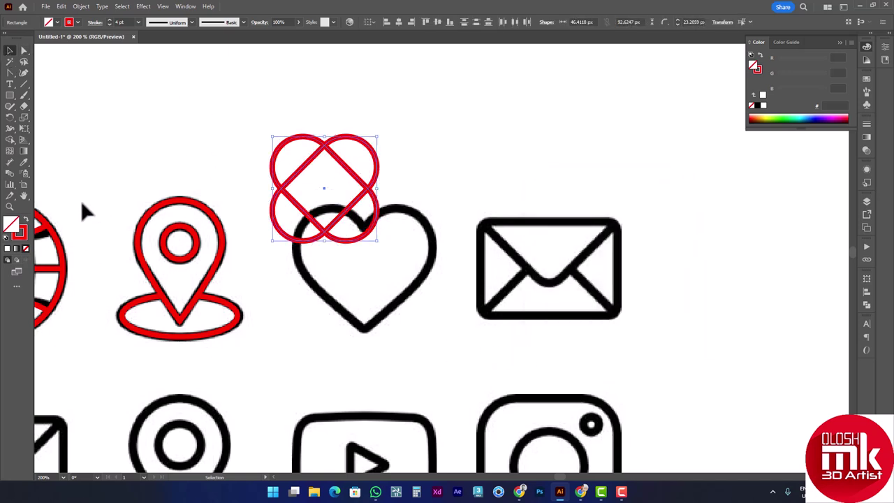
click(10, 140)
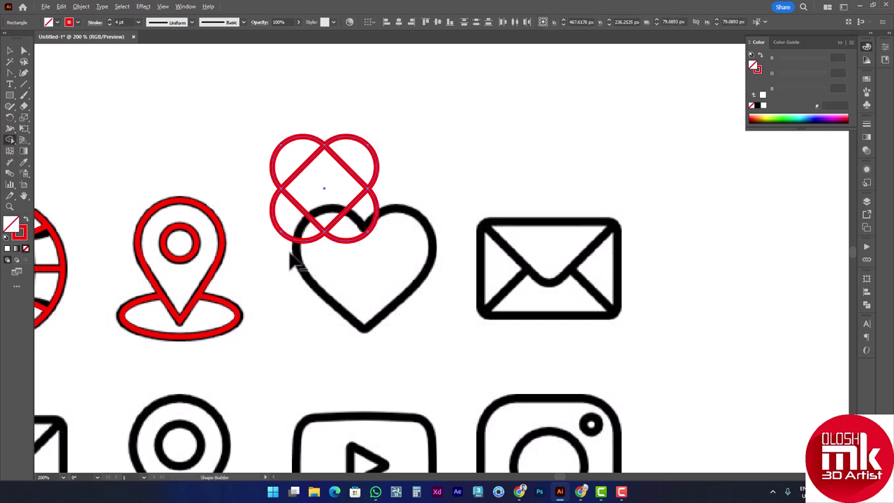
alt+click(299, 237)
alt+click(355, 241)
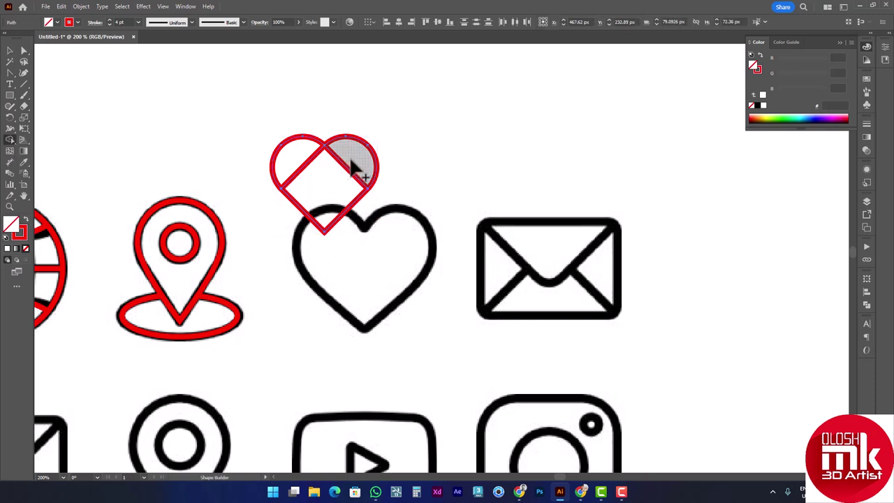
drag(351, 169, 299, 169)
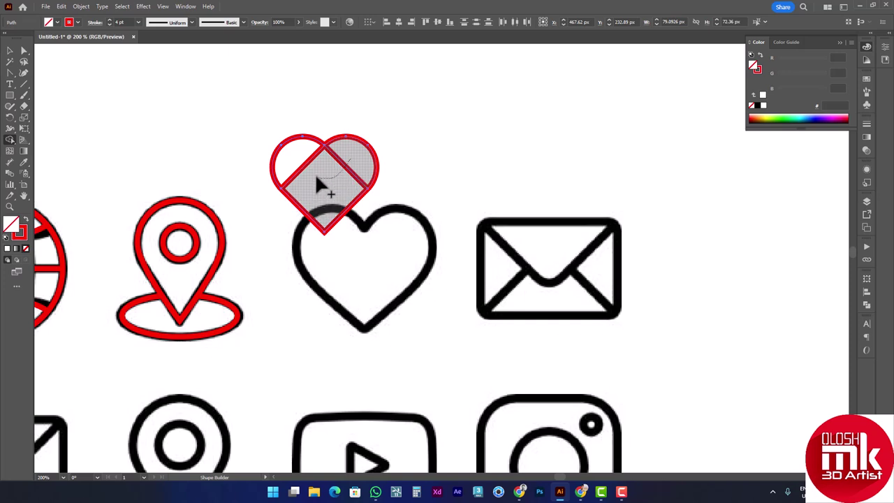
click(10, 50)
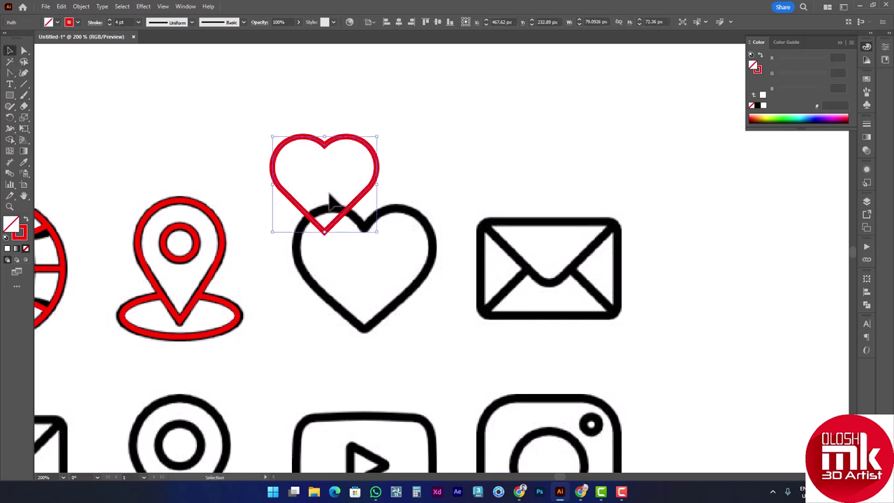
- Move the red heart onto the black heart and scale it up to cover it
mouse_move(357, 209)
mouse_down()
mouse_move(397, 278)
mouse_move(399, 297)
mouse_move(370, 334)
mouse_up()
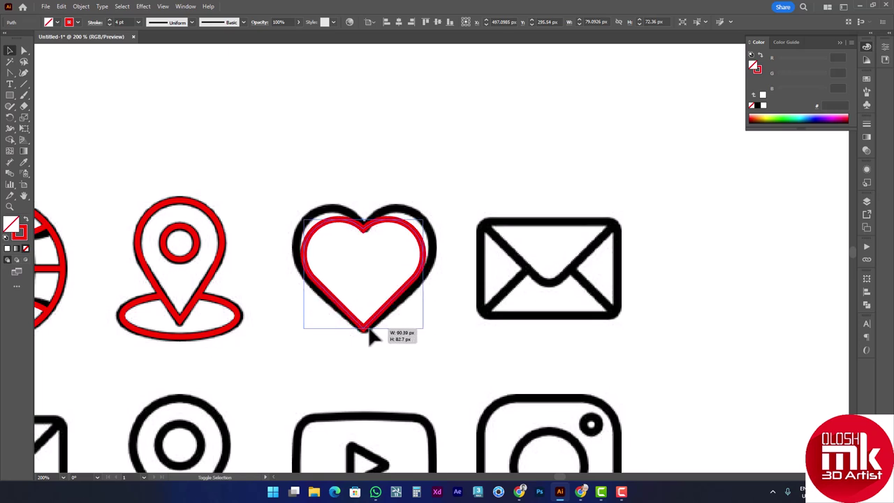
drag(363, 224, 366, 215)
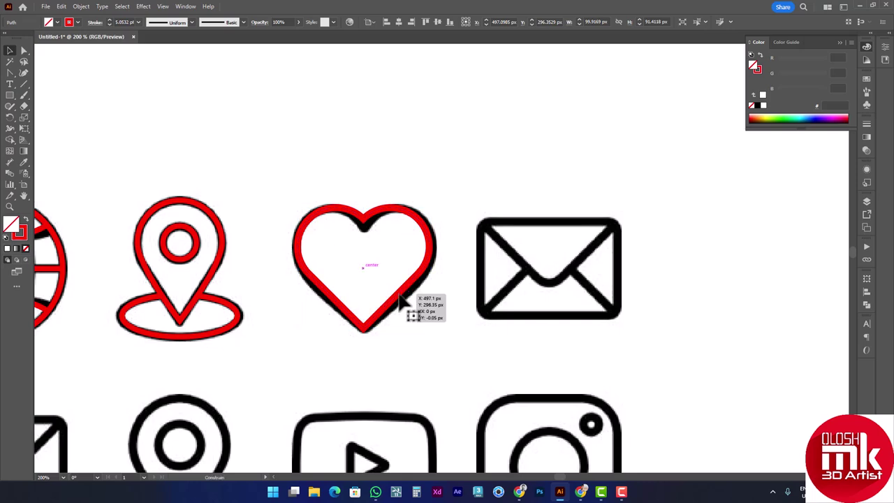
click(466, 183)
- Zoom out and pan to bring the whole icon set into view
key(ctrl+minus)
key(ctrl+minus)
drag(515, 140, 473, 161)
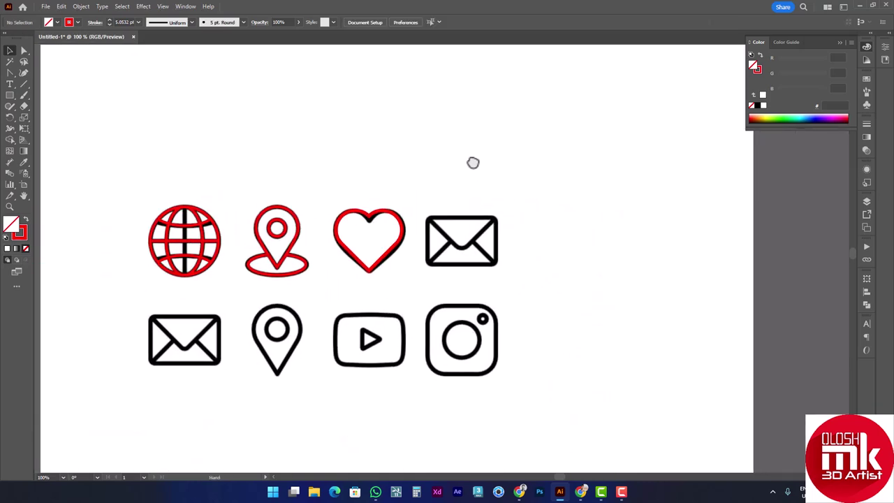
scroll(468, 234, up, 1)
scroll(472, 237, up, 1)
scroll(468, 248, down, 1)
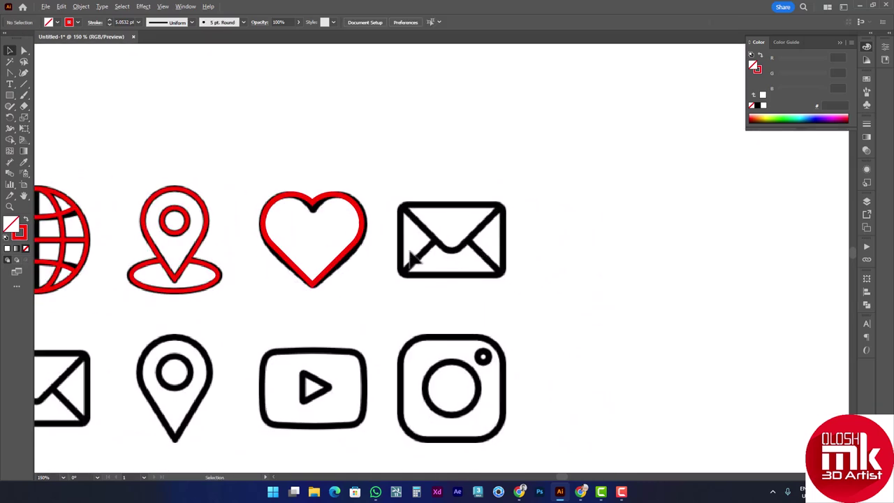
scroll(464, 253, down, 1)
scroll(461, 253, up, 2)
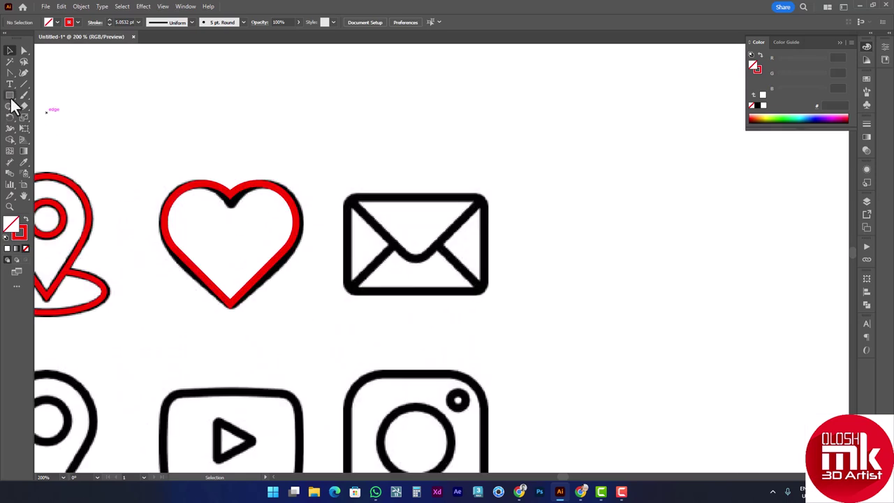
- Draw a rectangle fitted over the envelope icon's outer border
click(10, 95)
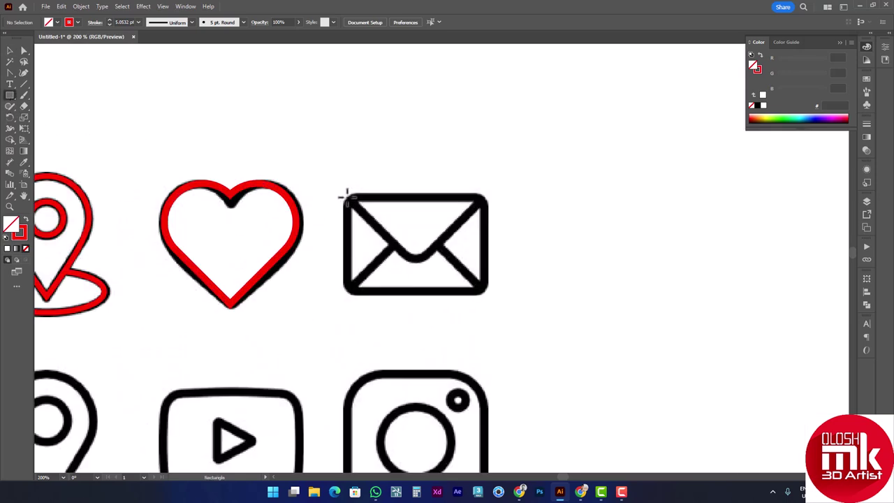
drag(348, 197, 483, 295)
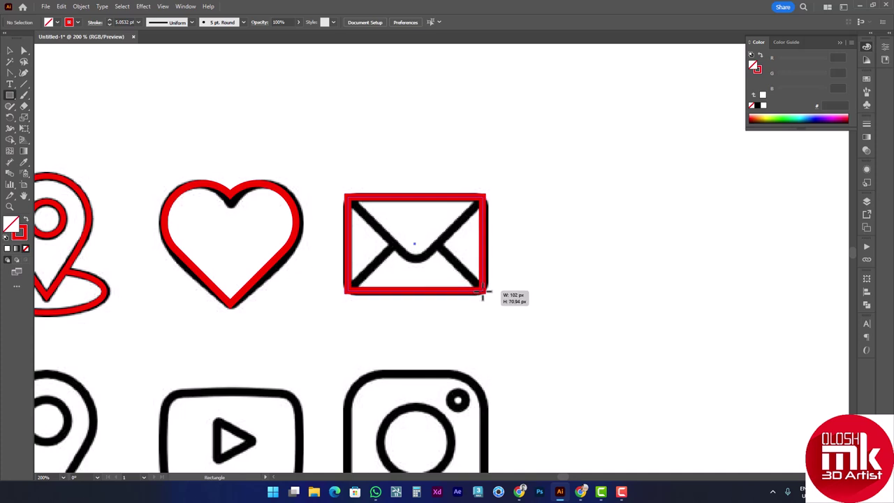
drag(483, 294, 485, 294)
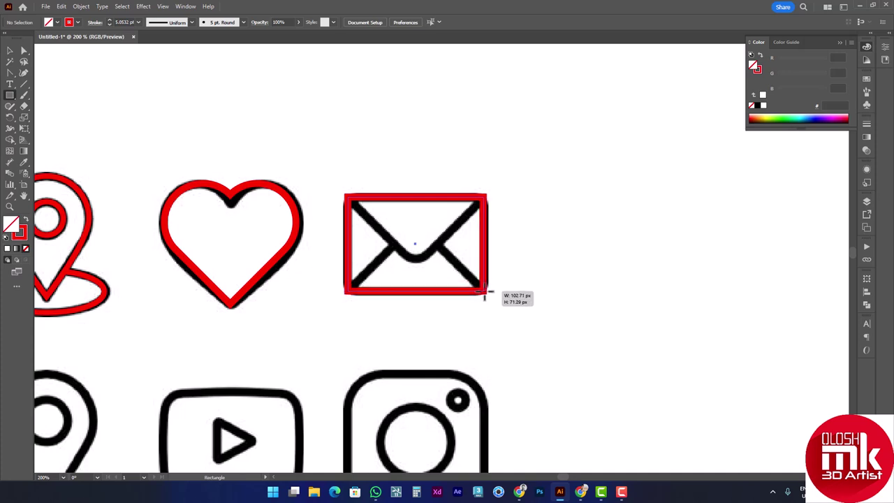
click(12, 50)
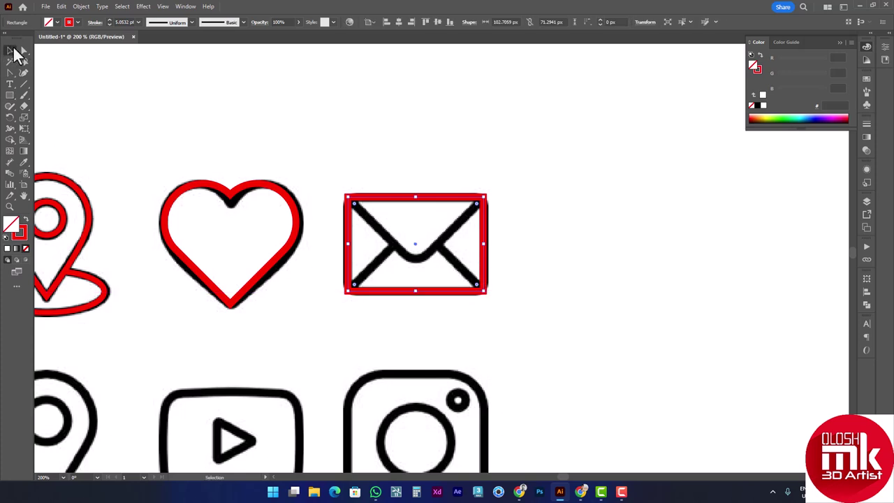
- Set both the red heart and the envelope rectangle to a 4 pt stroke
click(252, 232)
click(138, 21)
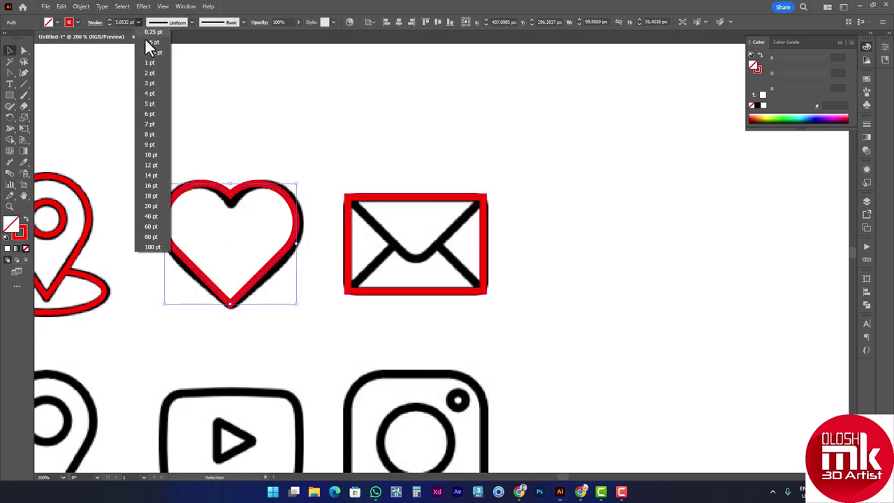
click(151, 95)
click(368, 197)
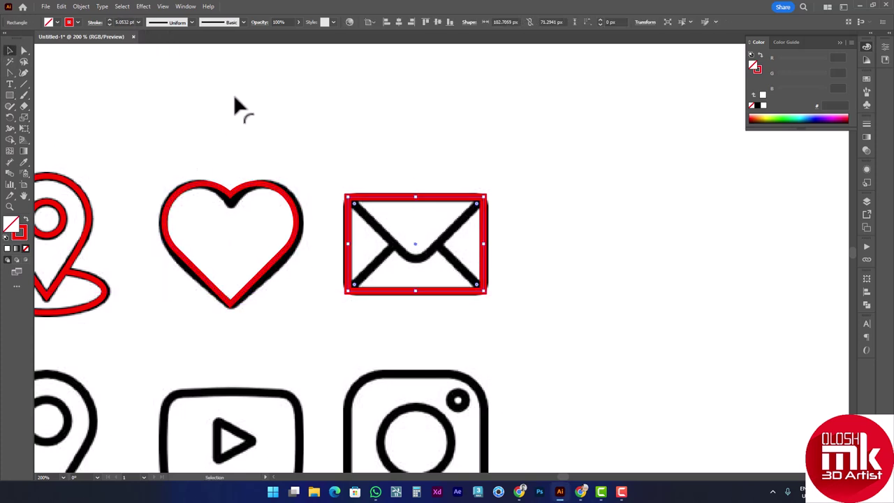
click(139, 22)
click(153, 95)
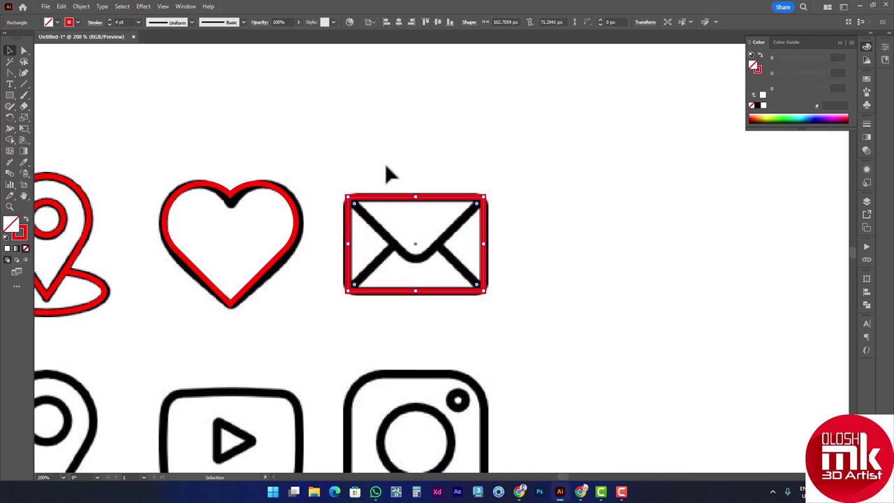
click(386, 166)
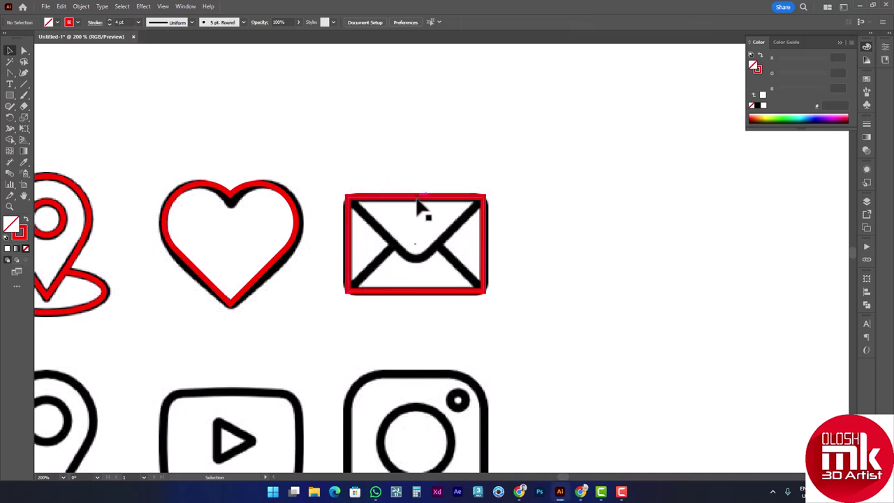
click(420, 202)
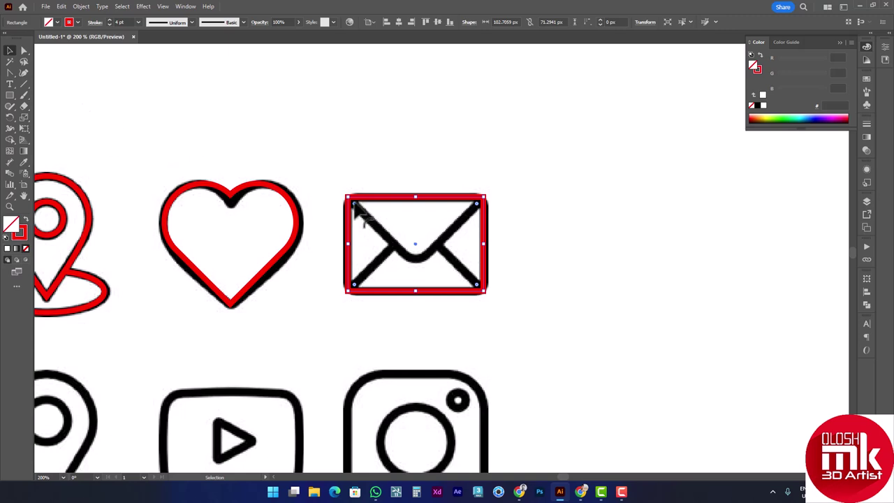
- Shorten the rectangle copy to the depth of the envelope's flap
drag(354, 204, 324, 159)
click(324, 150)
key(a)
key(v)
drag(417, 290, 419, 248)
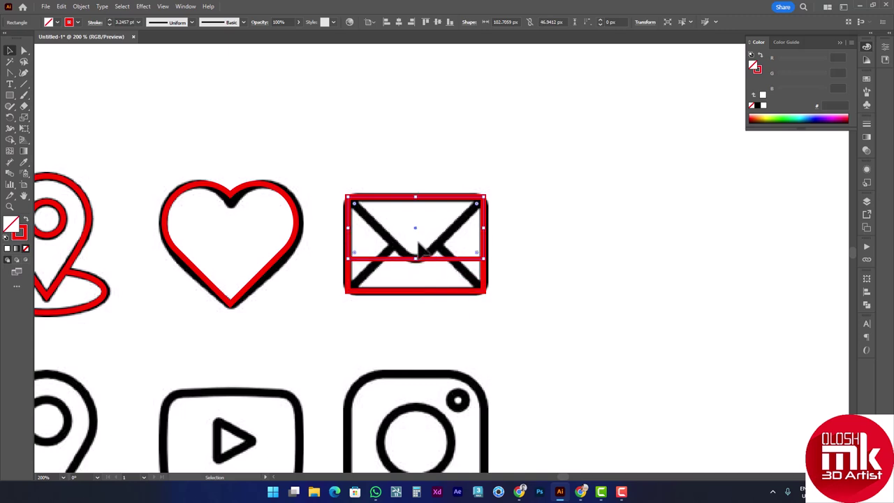
- Pull the lower anchor to the envelope's centre and drop the extra anchor, forming a V-shaped flap
click(24, 50)
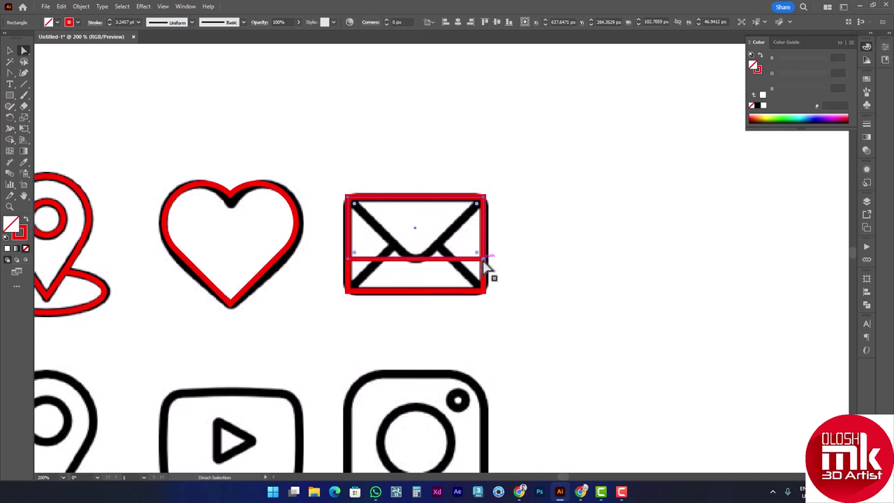
drag(487, 262, 420, 267)
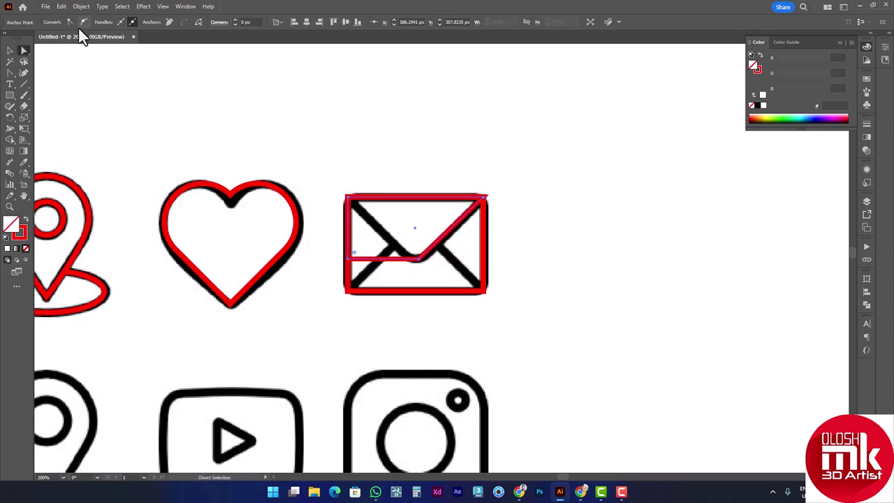
key(ctrl+z)
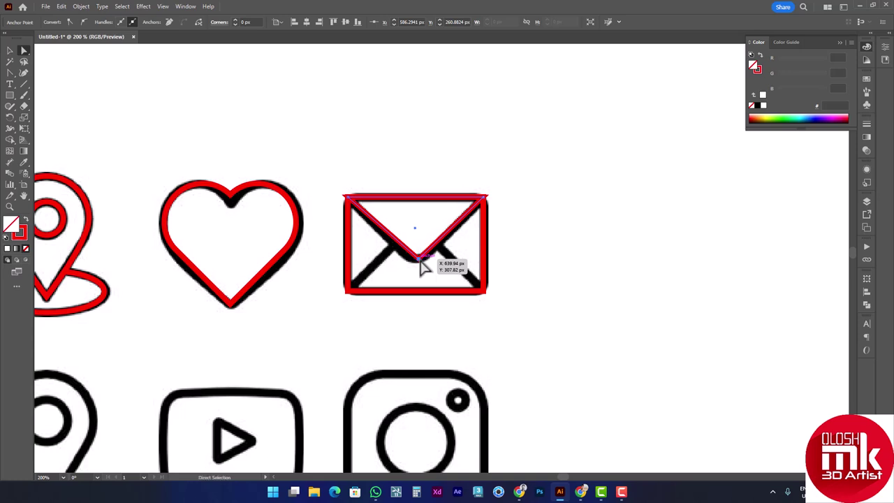
drag(418, 260, 416, 260)
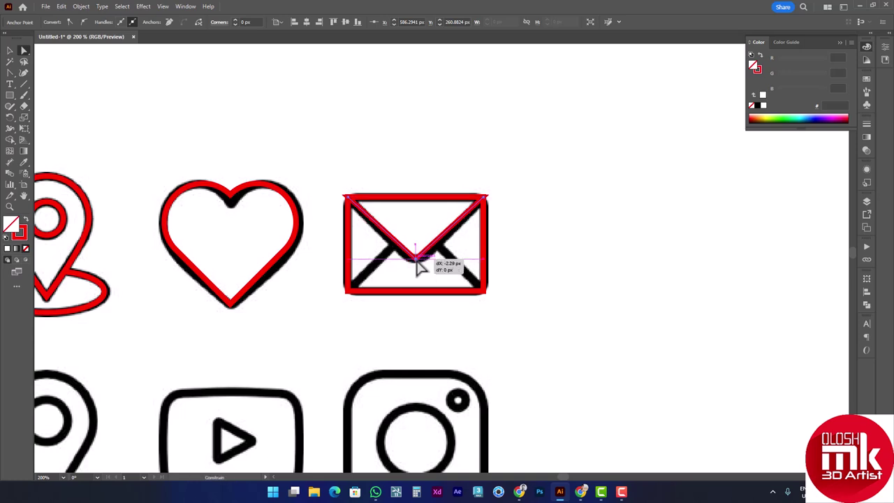
drag(416, 261, 416, 261)
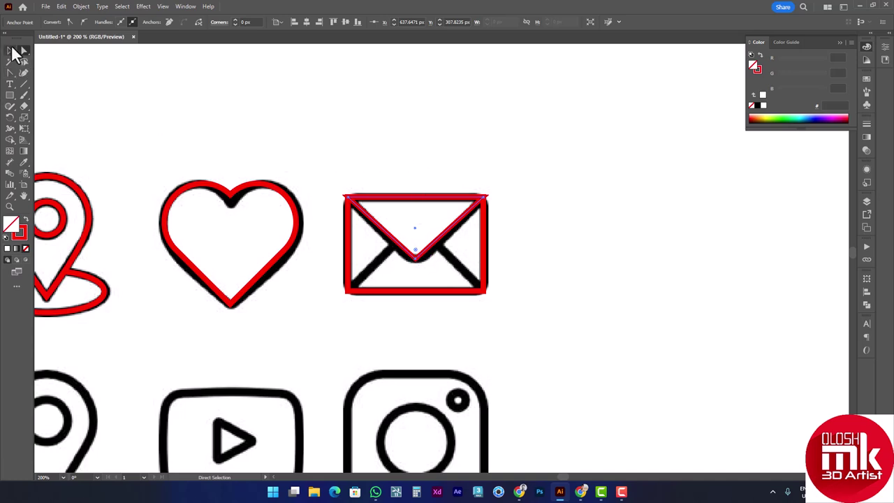
click(10, 50)
click(356, 293)
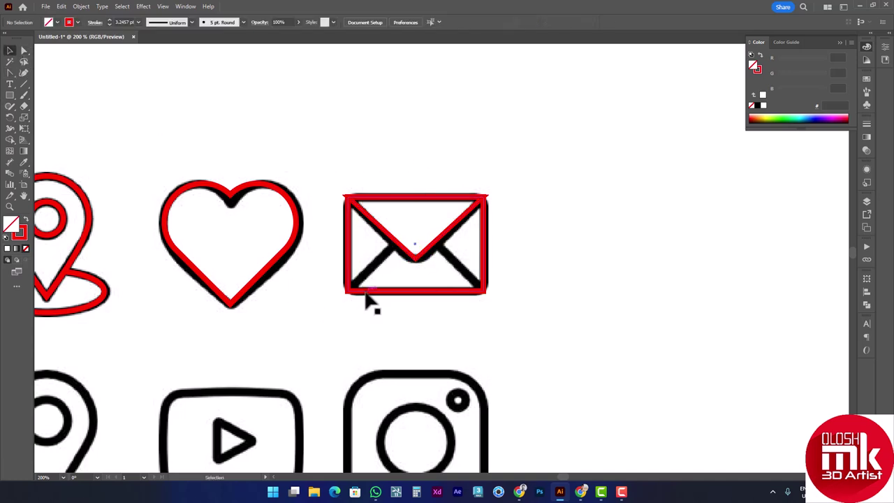
- Round the envelope rectangle's corners to a 4.5 px radius
click(24, 50)
scroll(360, 206, up, 2)
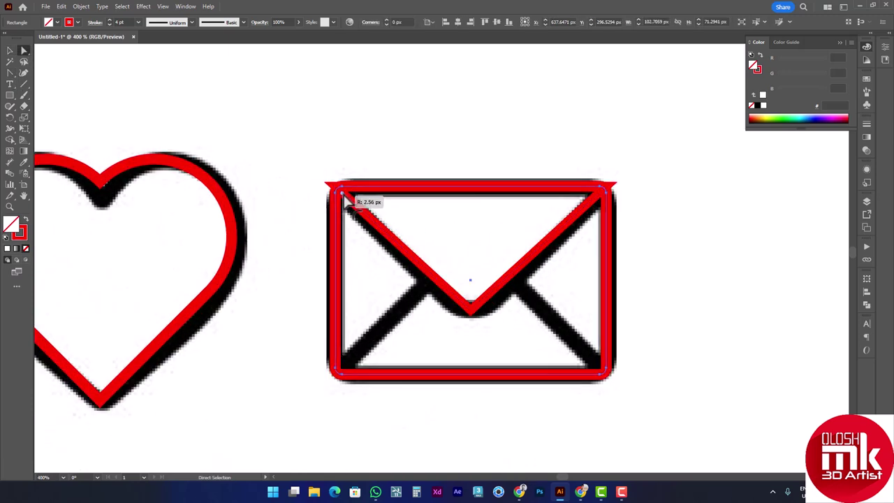
drag(344, 198, 353, 214)
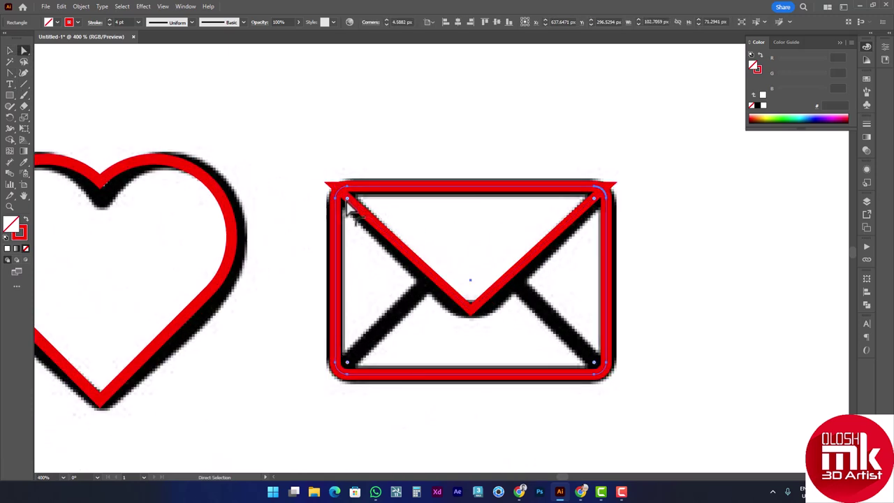
click(409, 22)
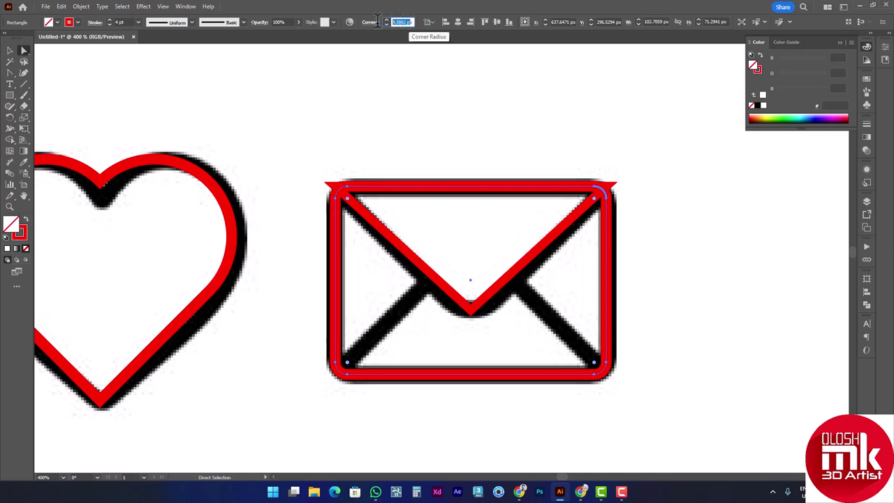
text(4.5)
key(Return)
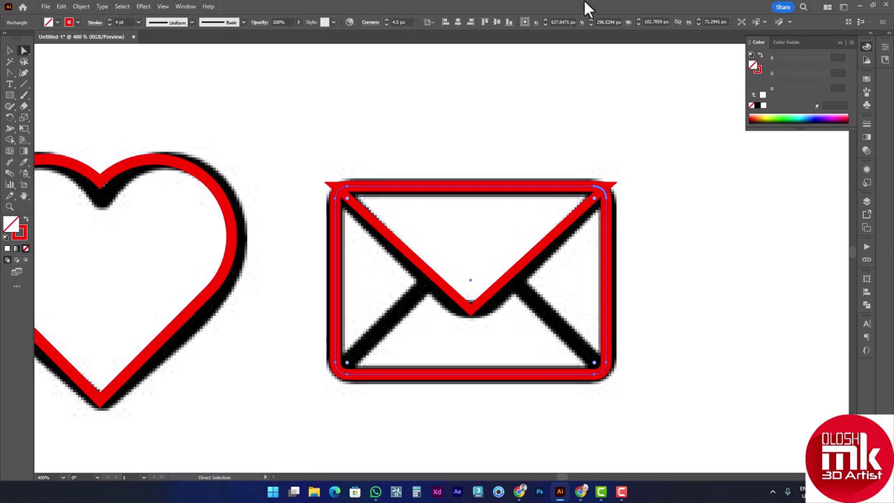
- Round the flap's two top corners and its V point
click(528, 260)
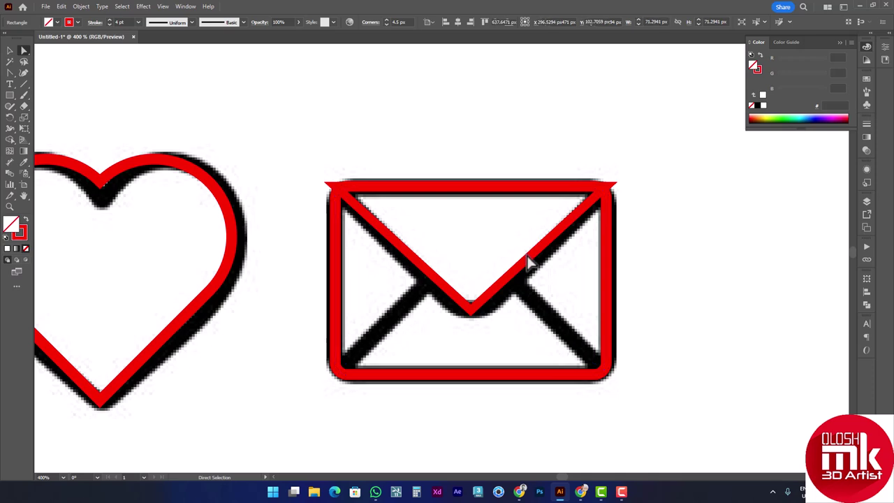
click(335, 187)
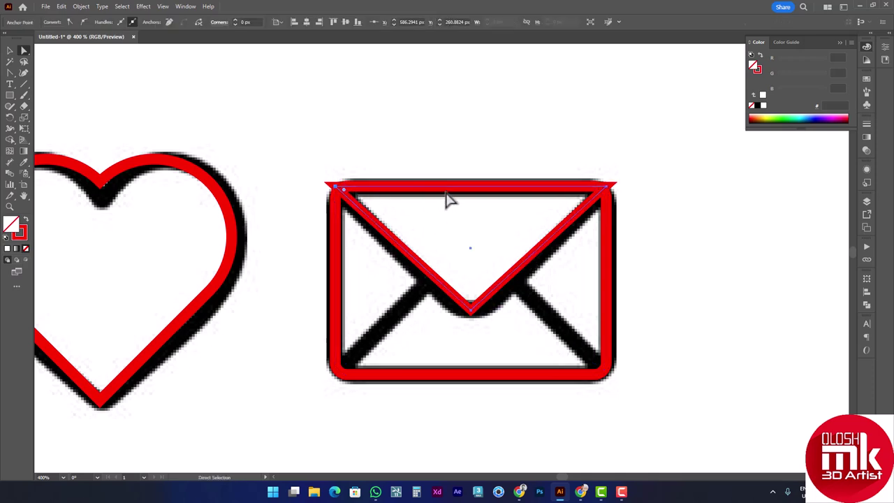
shift+click(606, 187)
drag(596, 191, 596, 198)
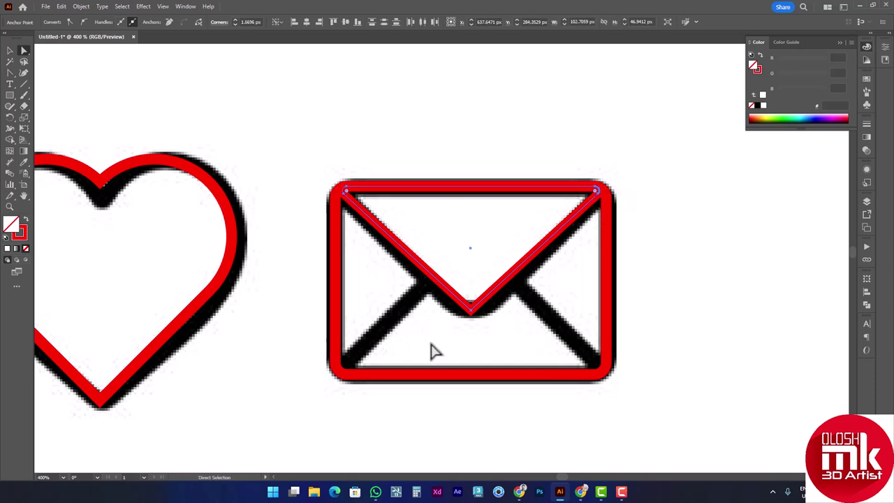
click(472, 309)
drag(477, 303, 485, 277)
click(473, 145)
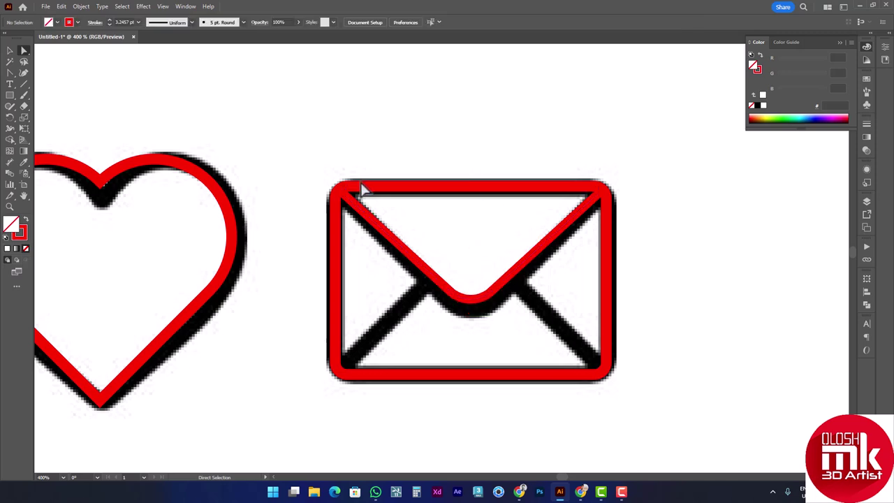
click(10, 50)
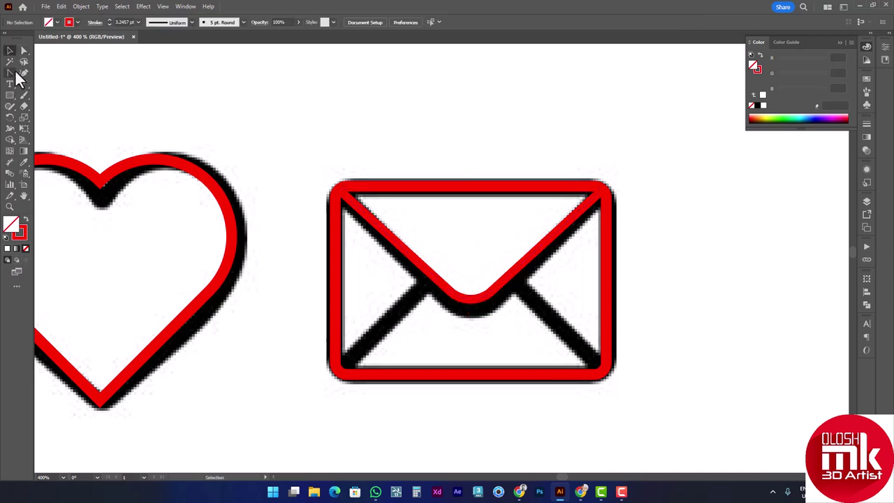
- Pen-draw a diagonal from the envelope's bottom-left corner to the flap's V point
click(49, 72)
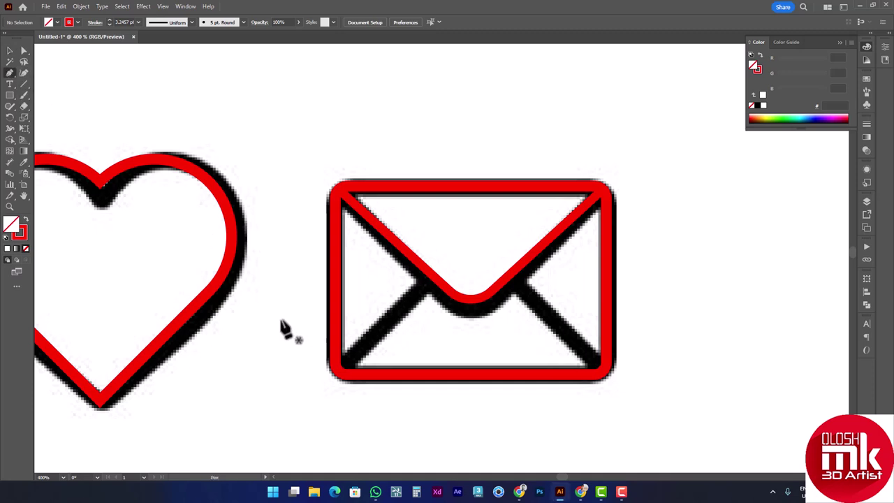
click(339, 370)
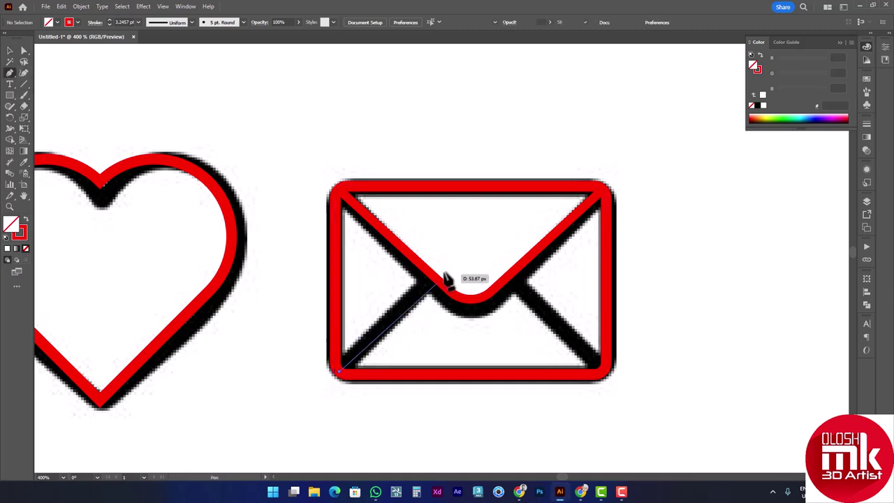
click(432, 275)
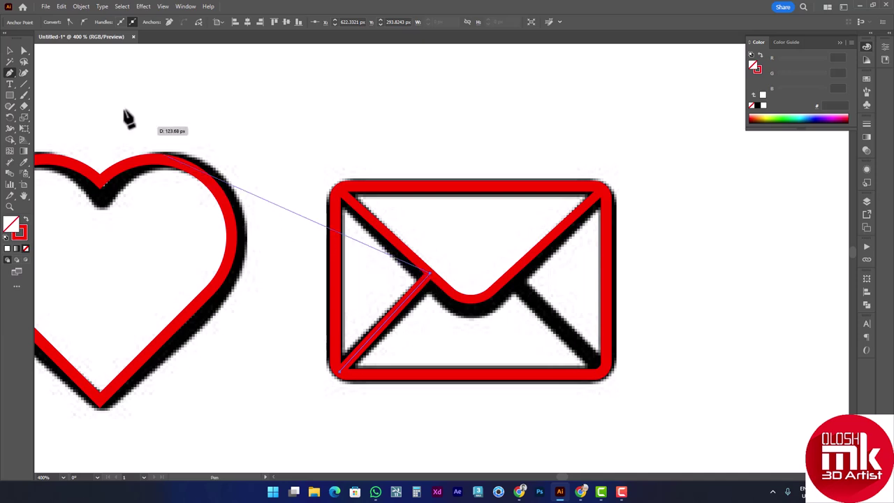
click(24, 50)
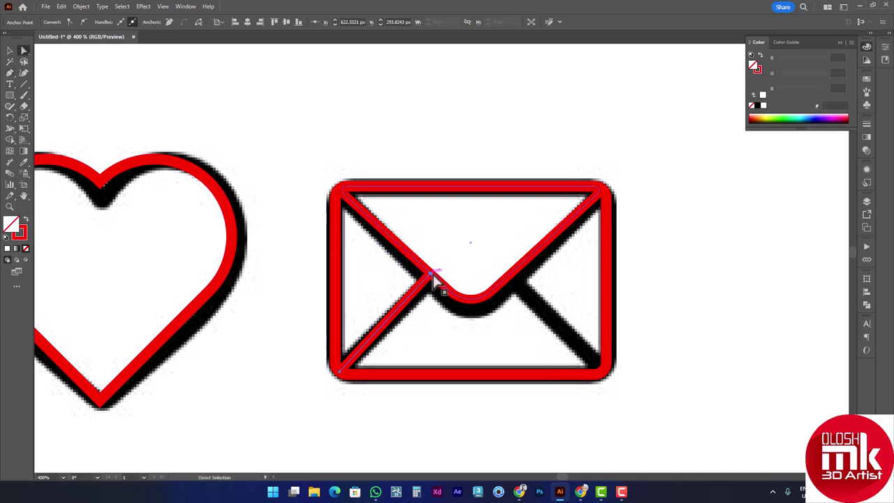
drag(430, 273, 435, 278)
click(10, 51)
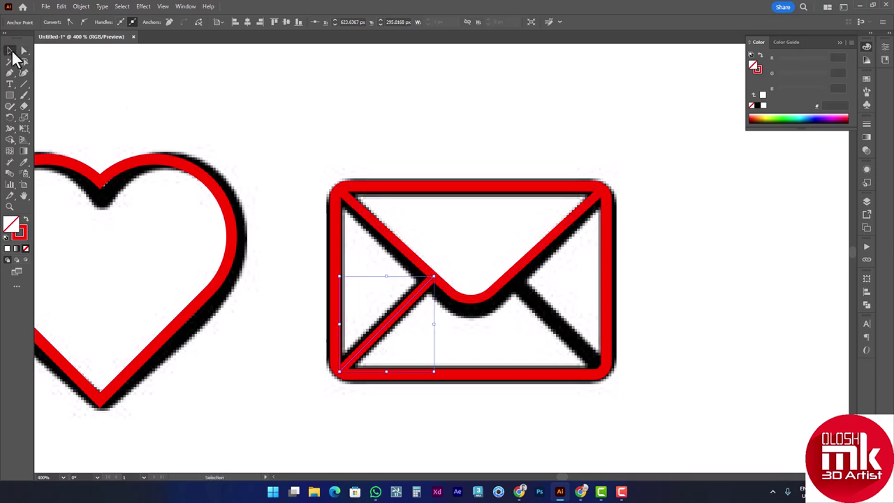
click(178, 124)
- Copy the diagonal, reflect it, and place it in the envelope's bottom-right corner
mouse_move(388, 323)
mouse_down()
mouse_move(491, 356)
mouse_move(489, 345)
mouse_up()
right_click(494, 335)
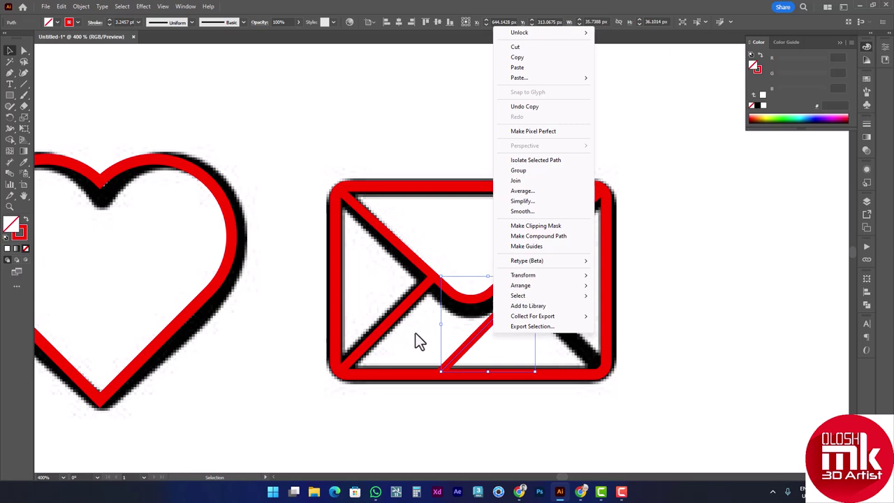
key(Escape)
key(ctrl+z)
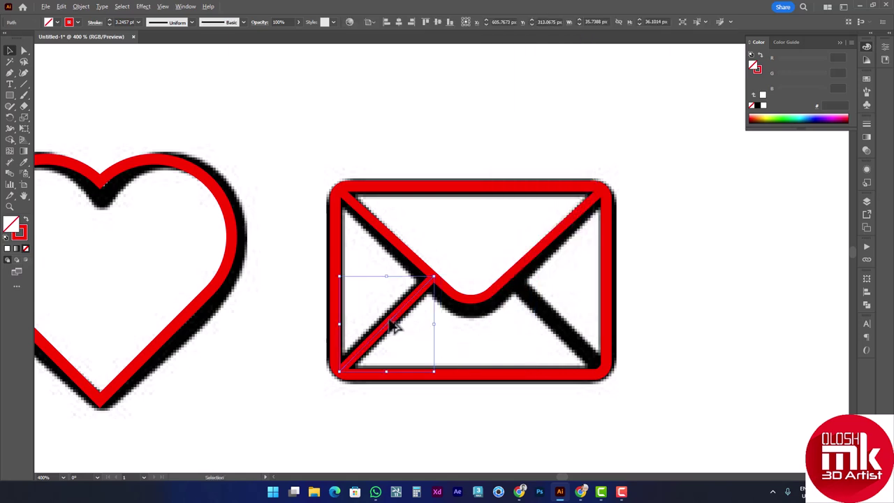
drag(395, 328, 532, 337)
right_click(532, 337)
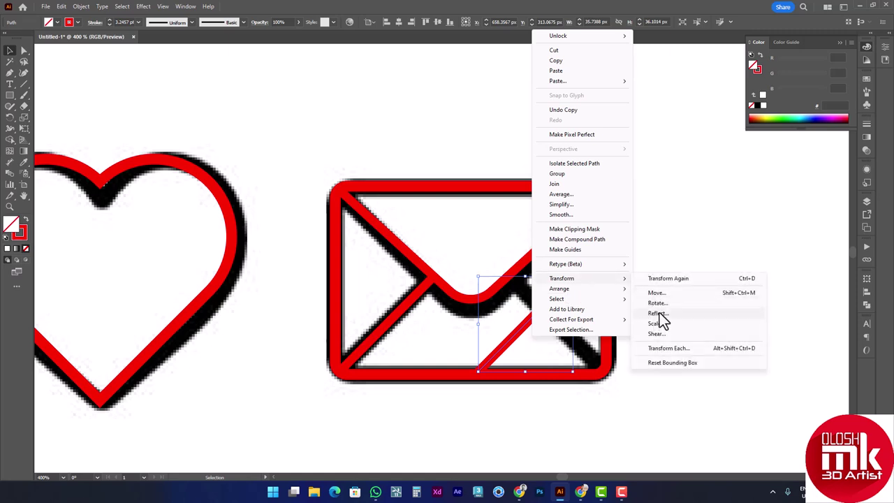
click(658, 313)
click(610, 322)
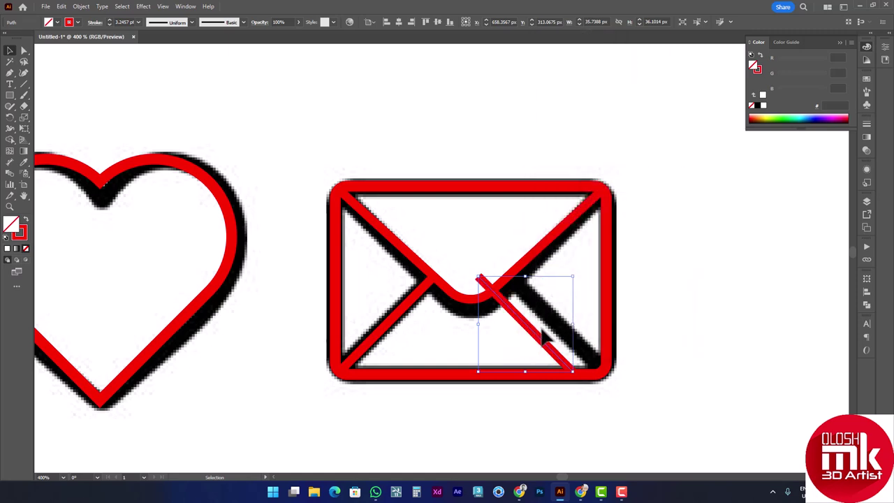
drag(541, 335, 573, 341)
click(643, 288)
- Give all the envelope's red paths a 4 pt stroke
drag(696, 157, 314, 419)
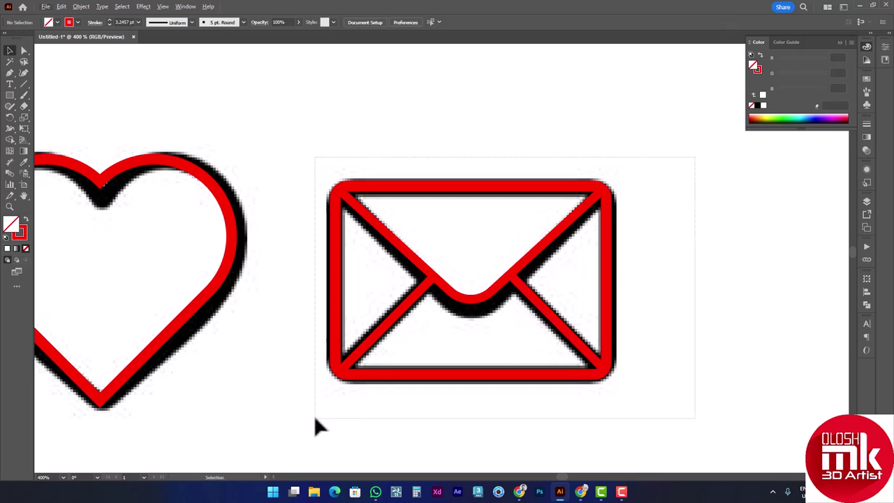
click(140, 23)
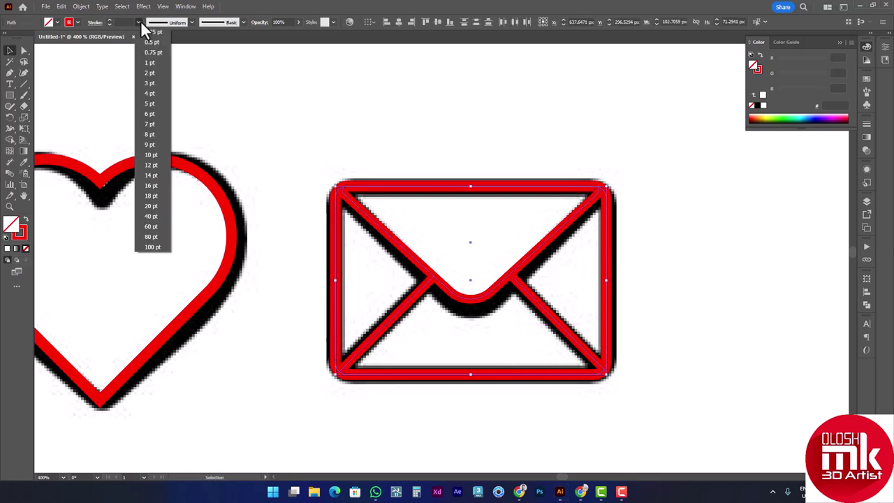
click(153, 93)
click(319, 146)
key(ctrl+minus)
key(ctrl+minus)
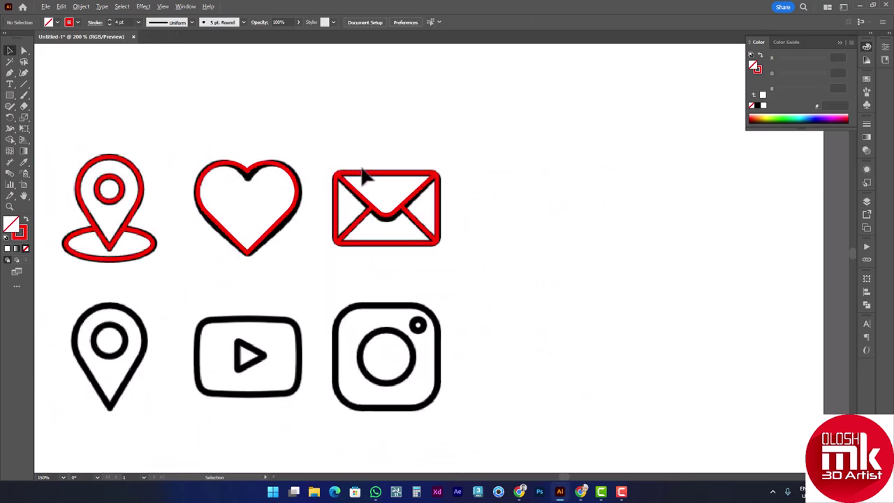
- Pan across the icon grid and zoom in on the YouTube and Instagram icons
key(ctrl+minus)
drag(303, 146, 465, 154)
mouse_move(339, 286)
mouse_down()
mouse_move(378, 240)
mouse_move(423, 227)
mouse_up()
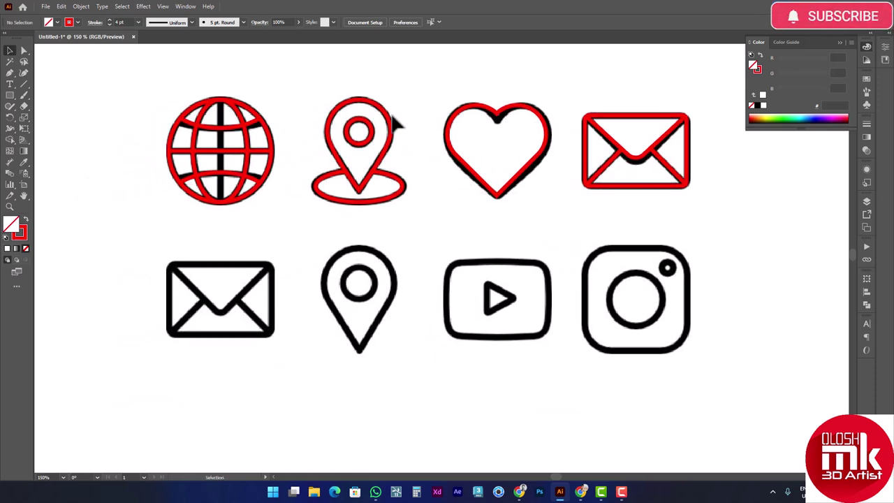
drag(495, 267, 381, 246)
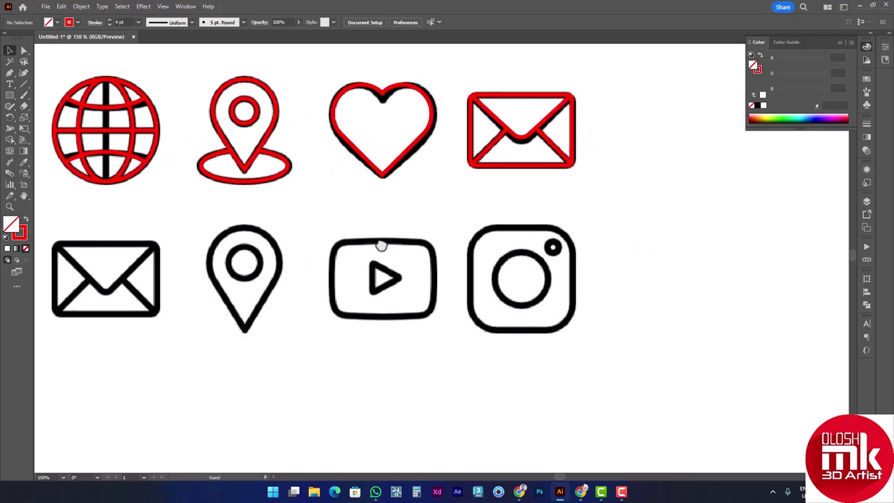
scroll(380, 246, up, 1)
scroll(390, 248, up, 1)
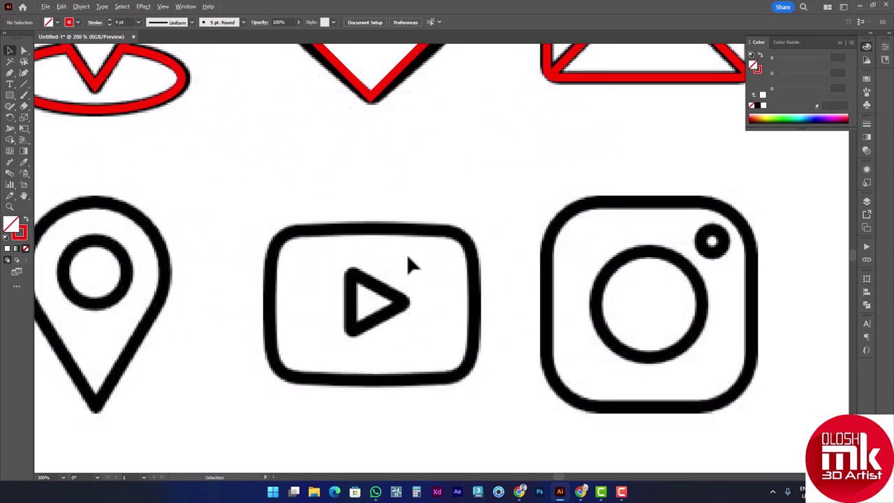
- Draw a rectangle over the YouTube icon's frame and round its corners to match
click(10, 96)
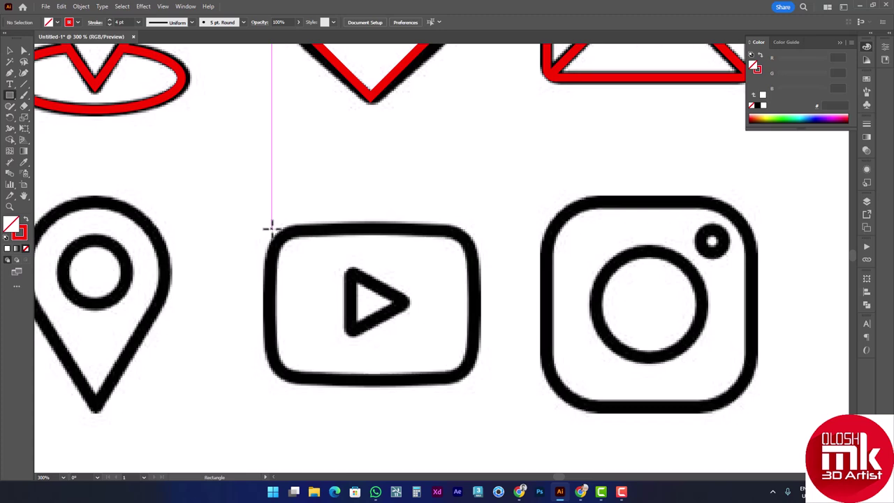
drag(274, 230, 473, 378)
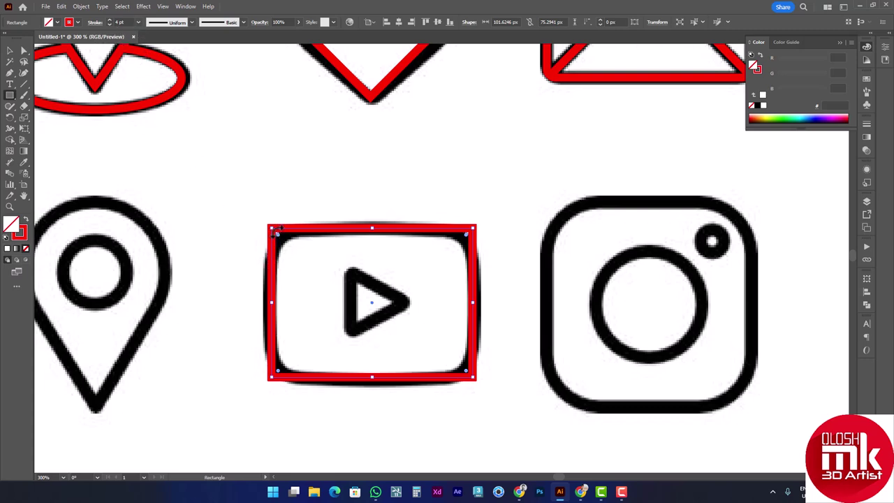
mouse_move(280, 238)
mouse_down()
mouse_move(304, 277)
mouse_move(301, 270)
mouse_up()
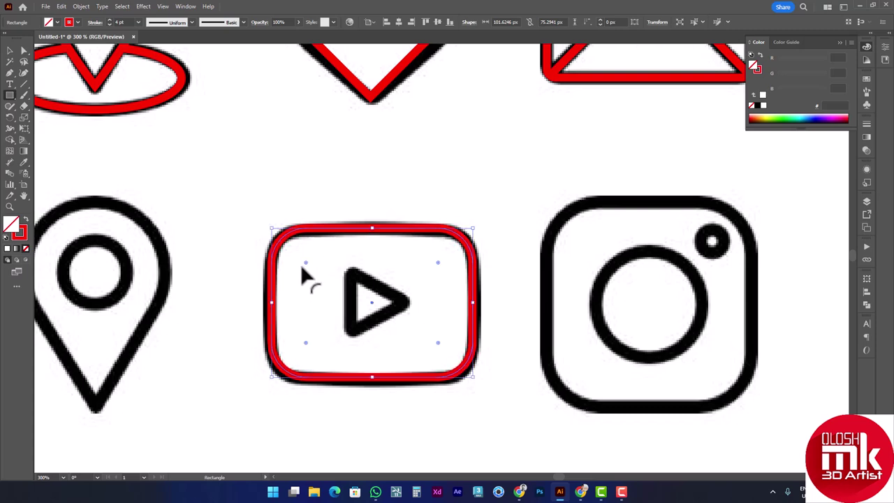
click(9, 51)
click(165, 132)
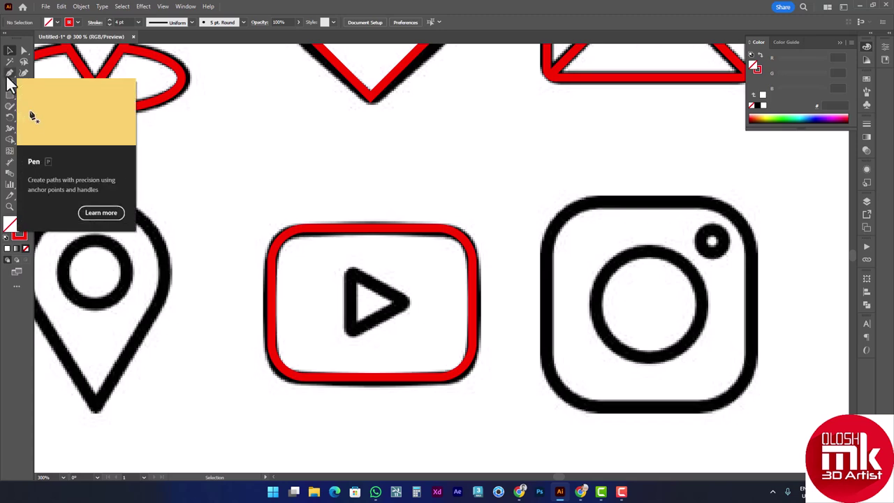
- Try sketching the play triangle with the Shaper tool, then delete the result
click(11, 112)
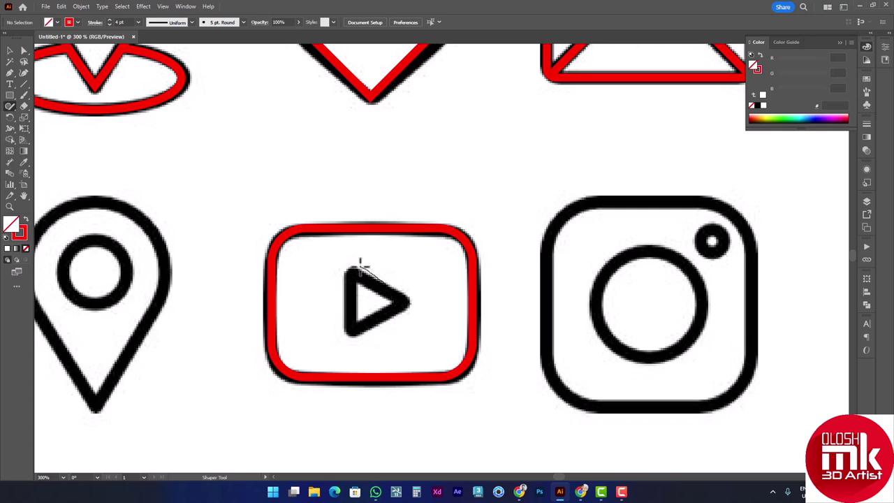
drag(400, 308, 424, 303)
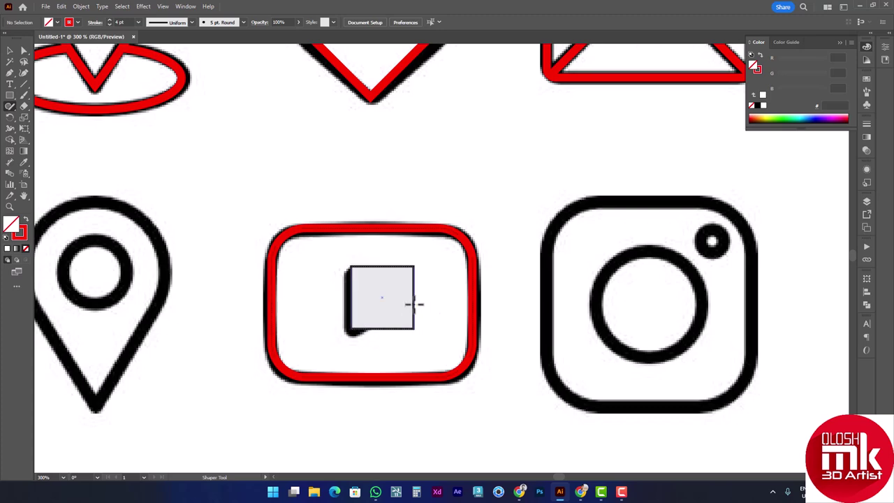
key(ctrl+z)
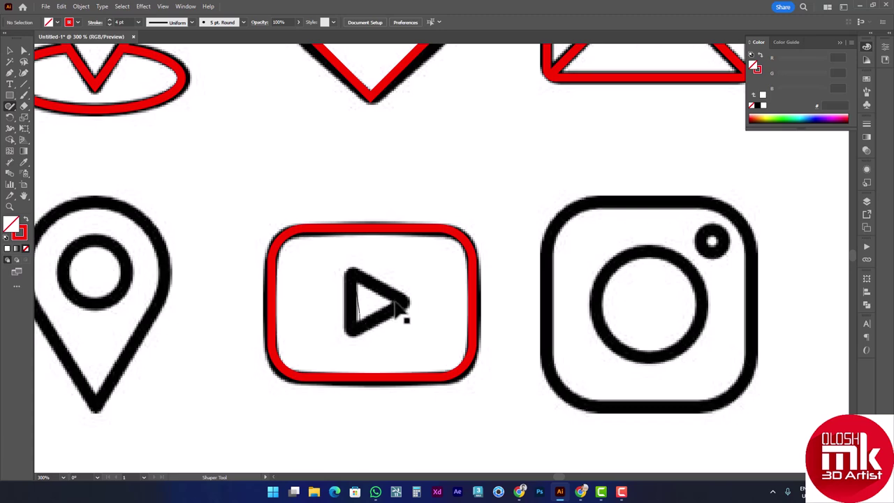
drag(378, 300, 406, 313)
click(10, 50)
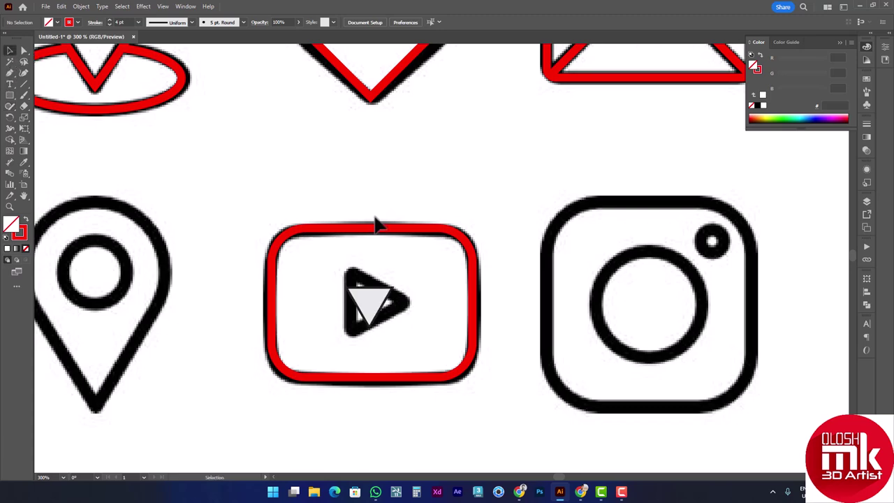
click(368, 299)
click(358, 295)
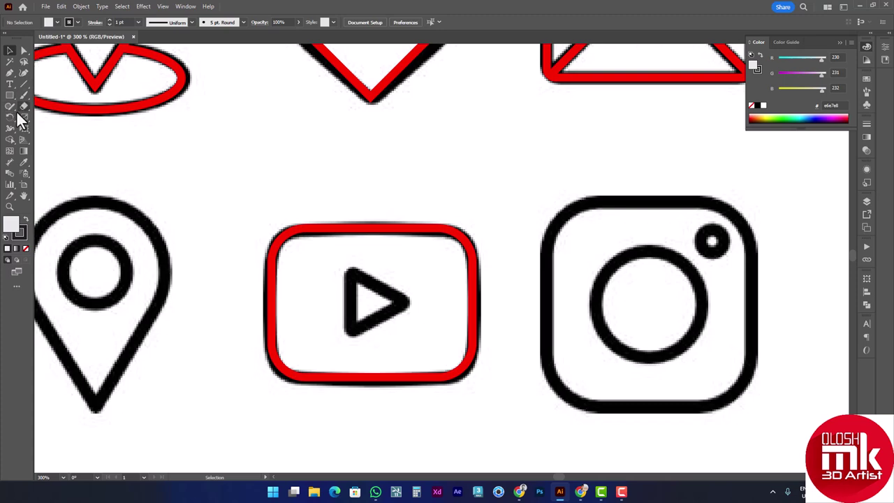
- Draw a three-sided polygon, rotate it to point right and centre it in the frame
drag(14, 97, 42, 128)
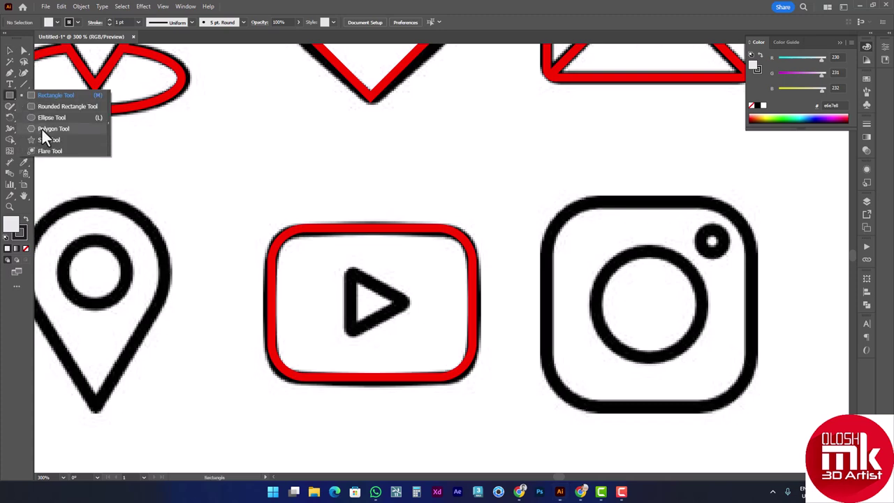
click(43, 131)
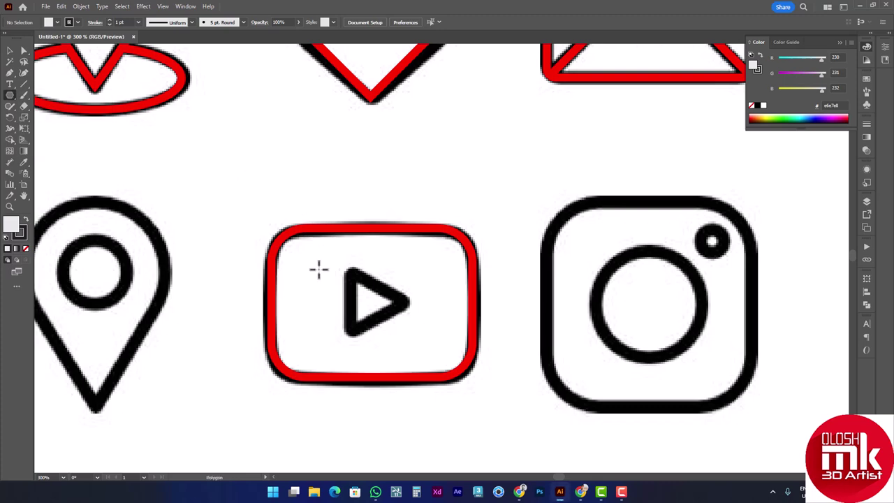
mouse_move(335, 268)
mouse_down()
mouse_move(373, 305)
mouse_move(393, 309)
mouse_up()
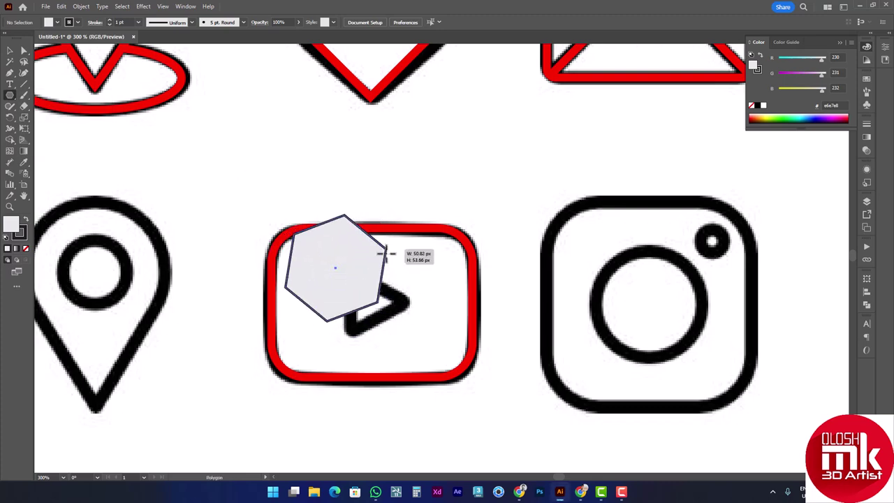
key(Down)
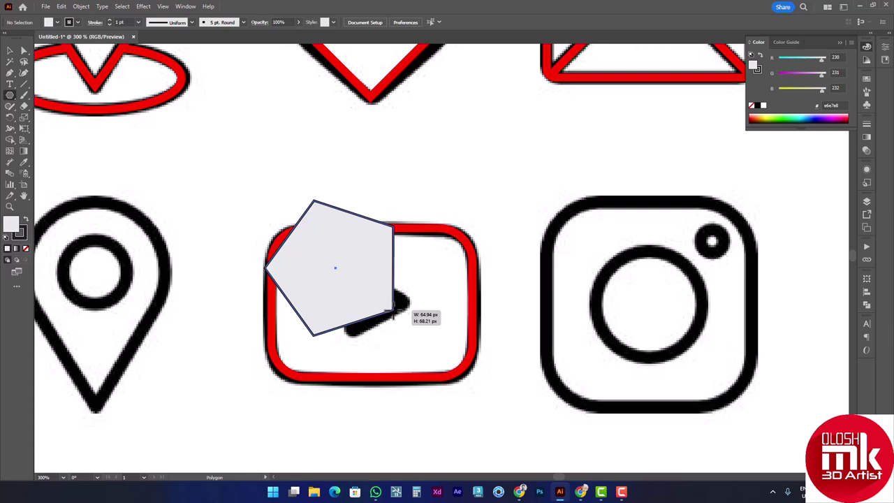
key(Down)
key(Down)
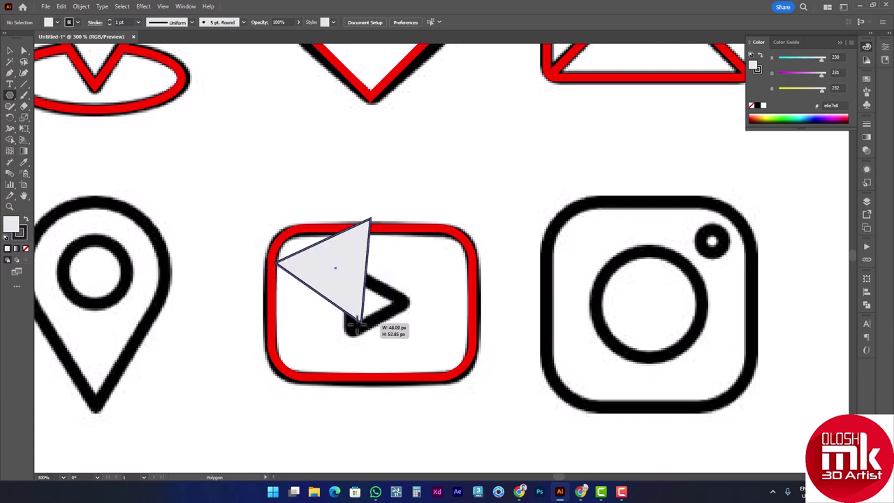
drag(393, 308, 310, 321)
key(v)
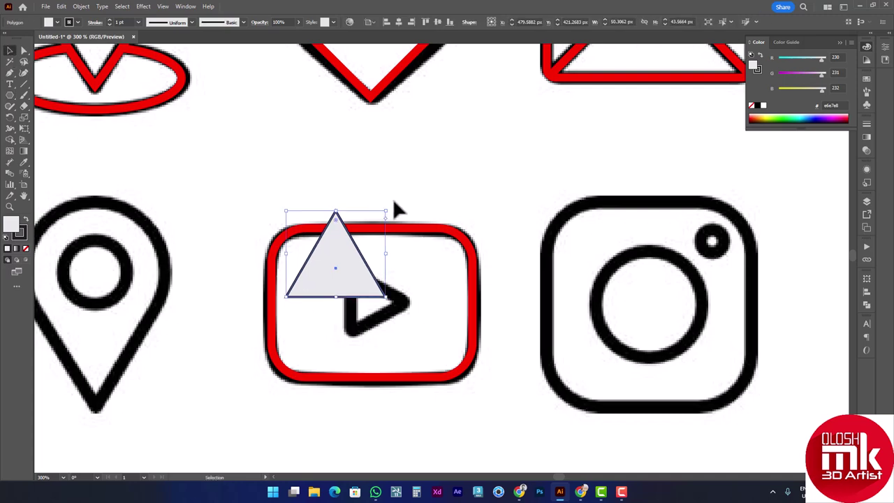
drag(391, 206, 394, 311)
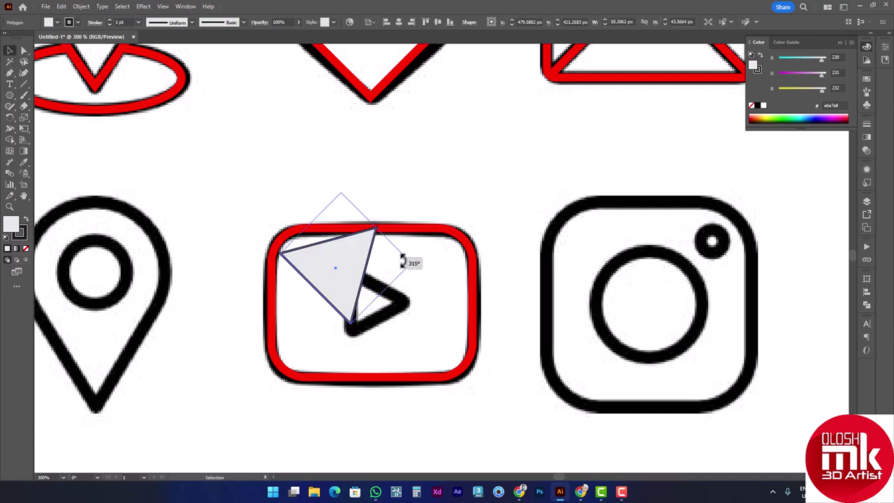
drag(351, 290, 393, 323)
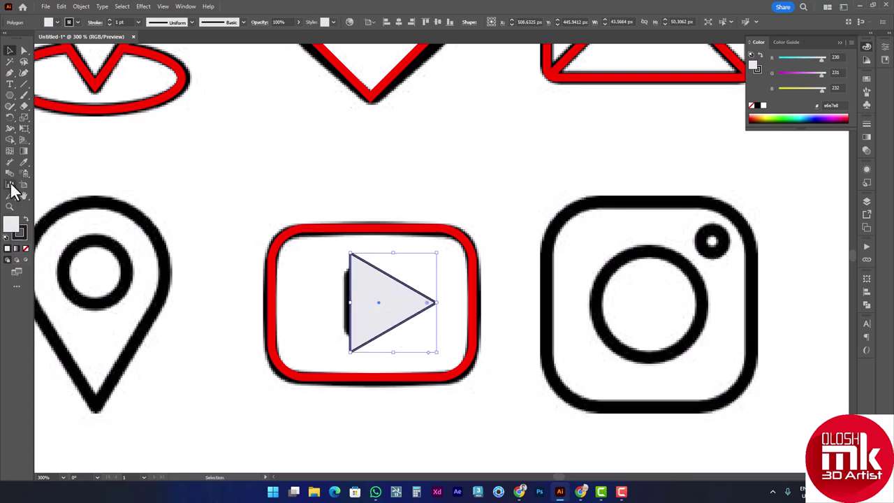
- Give the triangle the frame's red stroke with the Eyedropper and shrink it to fit
click(23, 161)
click(281, 231)
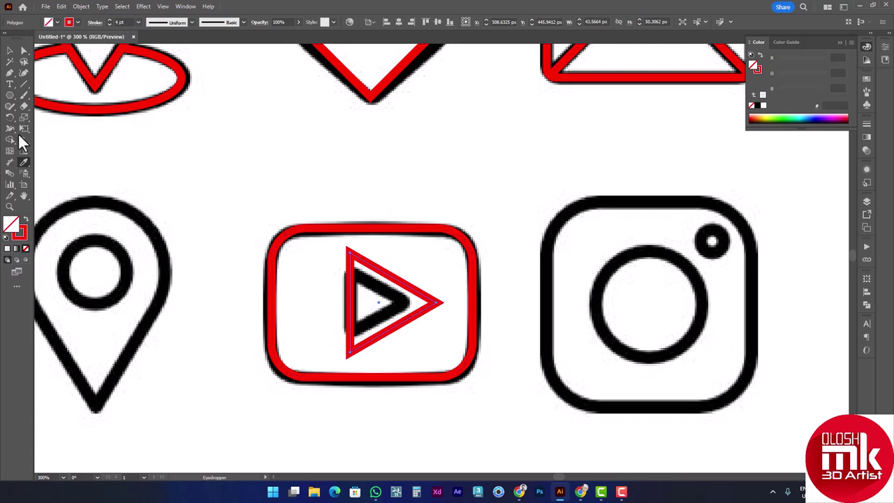
click(12, 51)
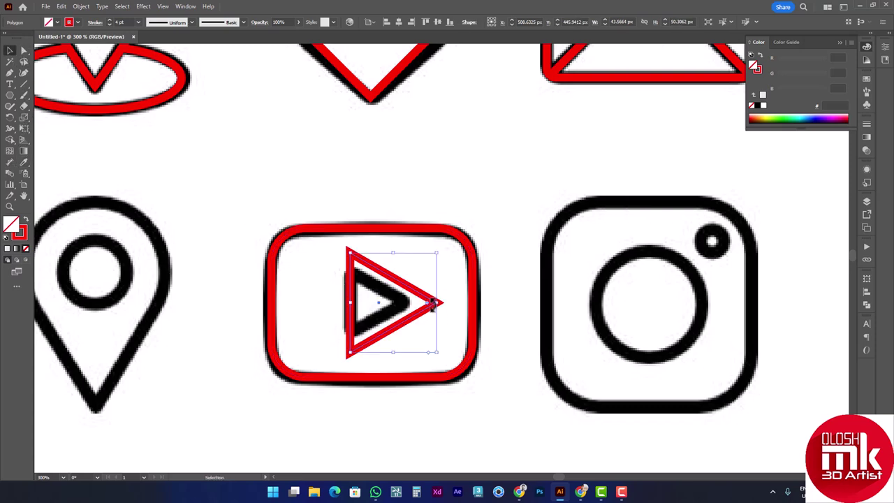
drag(439, 305, 408, 303)
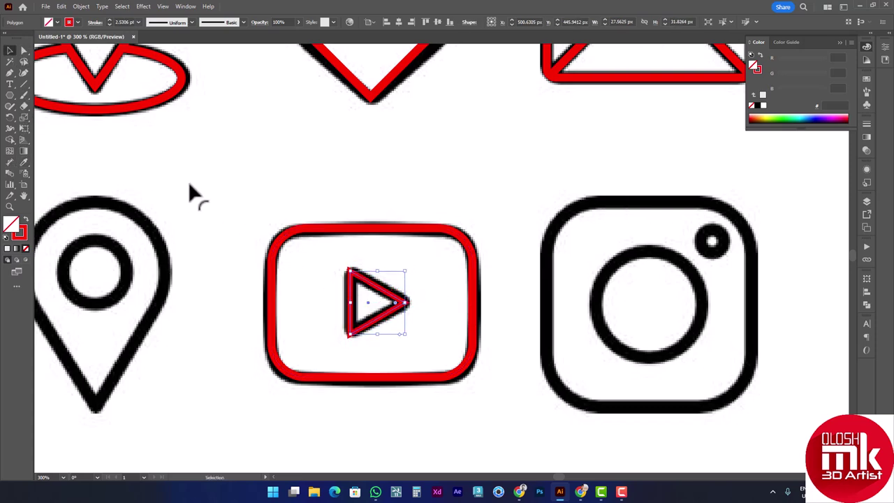
- Set the YouTube frame's stroke weight to 4 pt
click(280, 230)
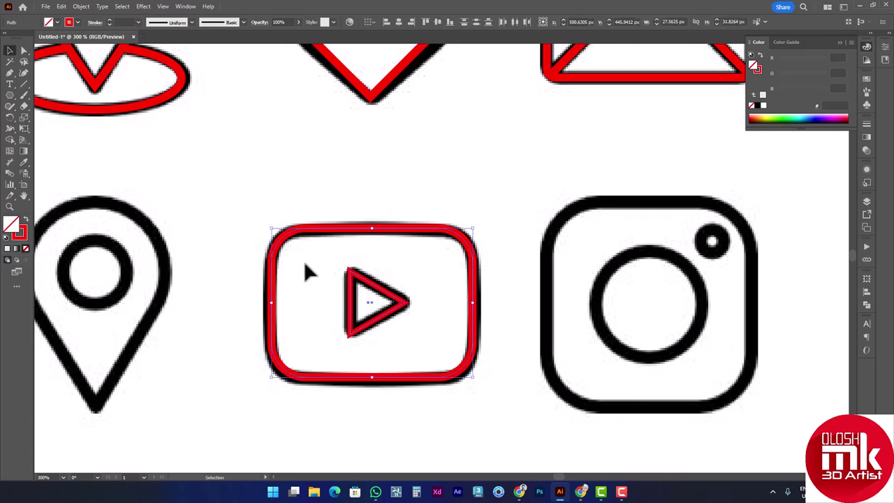
click(139, 23)
click(147, 93)
click(385, 240)
- Round the play triangle's corners using Direct Selection
click(395, 302)
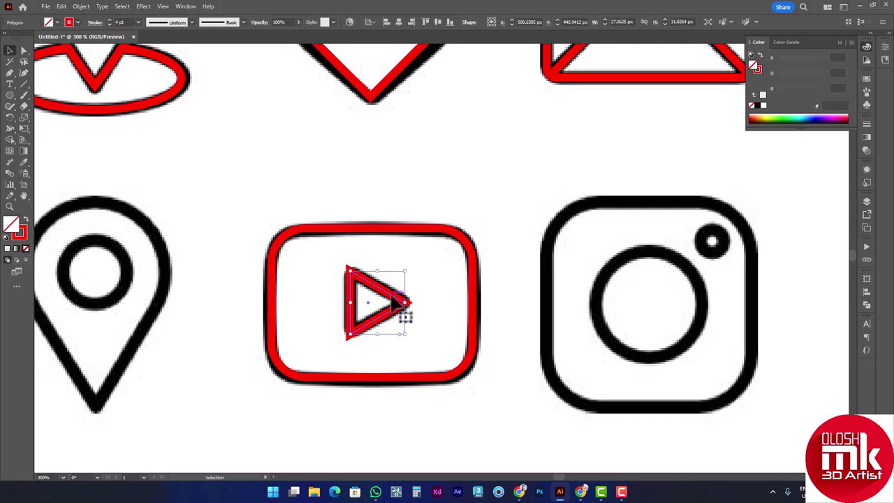
key(a)
drag(357, 283, 365, 299)
click(328, 194)
alt+scroll(328, 193, down, 2)
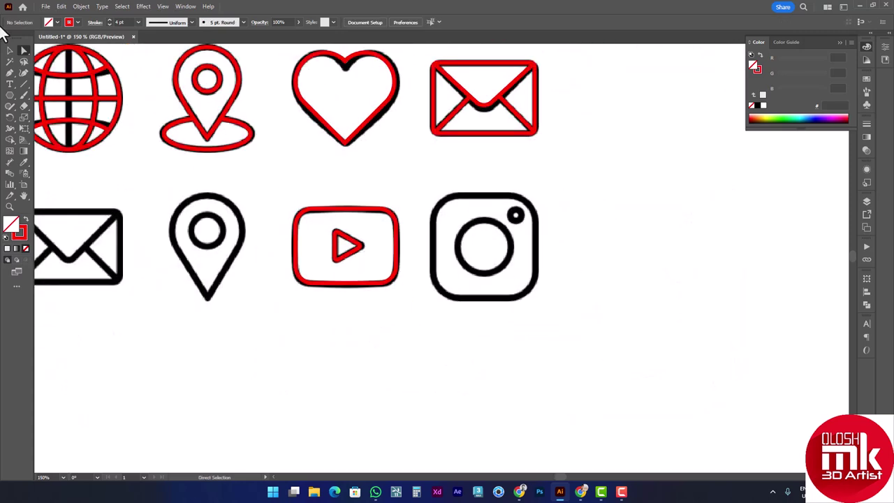
click(10, 51)
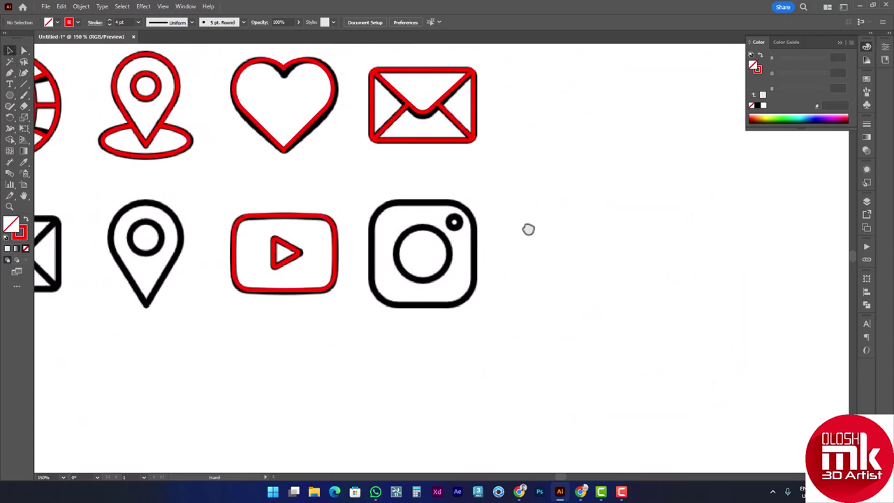
alt+scroll(441, 256, up, 2)
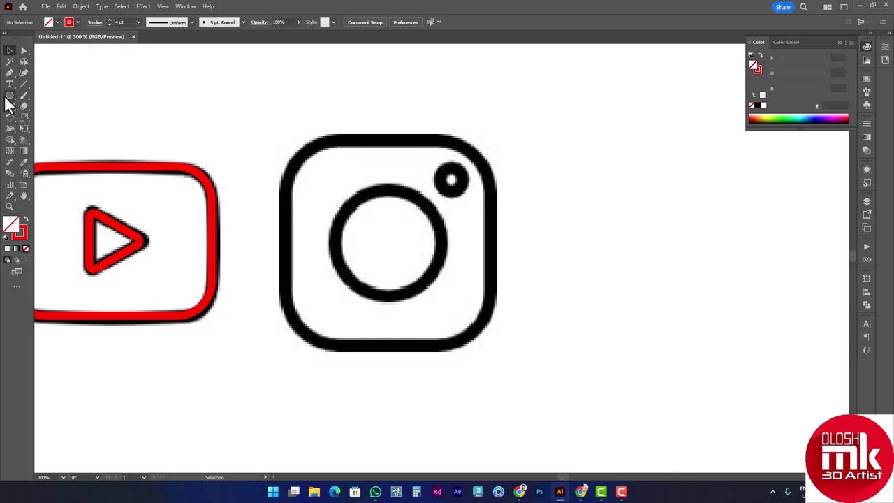
- Draw a square over the Instagram frame and round its corners to match the icon
drag(9, 96, 32, 93)
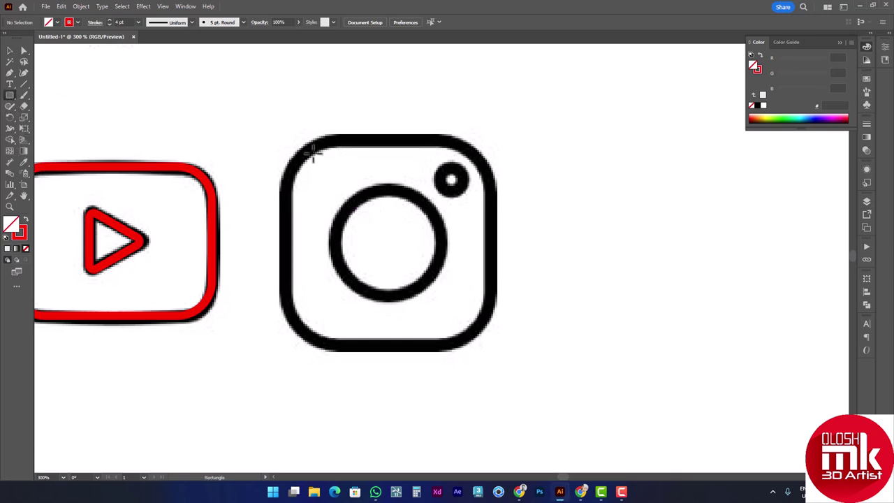
drag(284, 136, 475, 347)
click(10, 53)
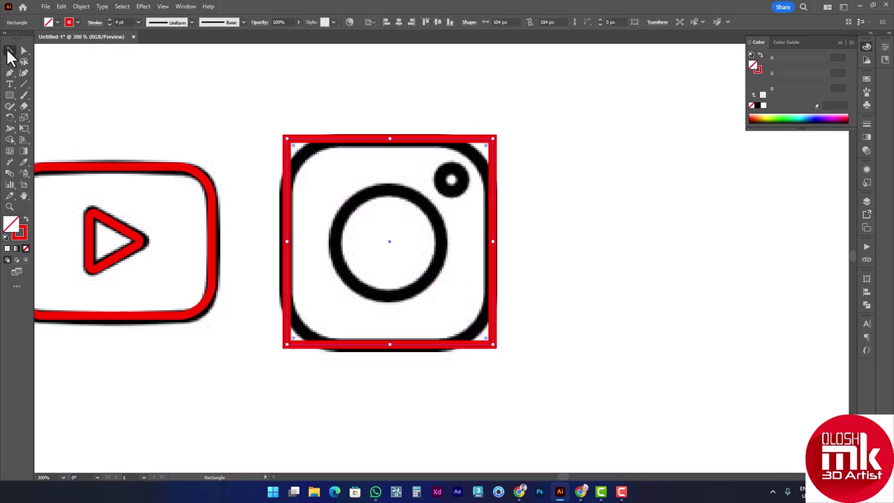
drag(295, 147, 334, 207)
click(220, 113)
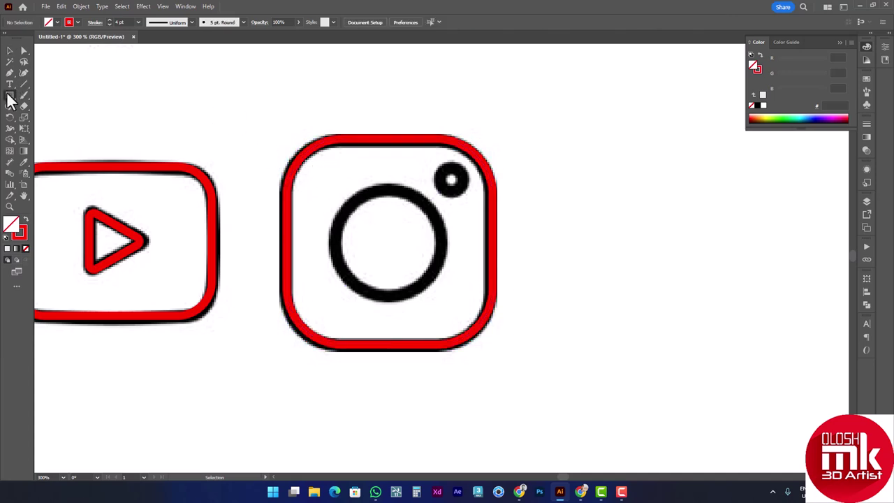
drag(10, 101, 49, 91)
click(172, 81)
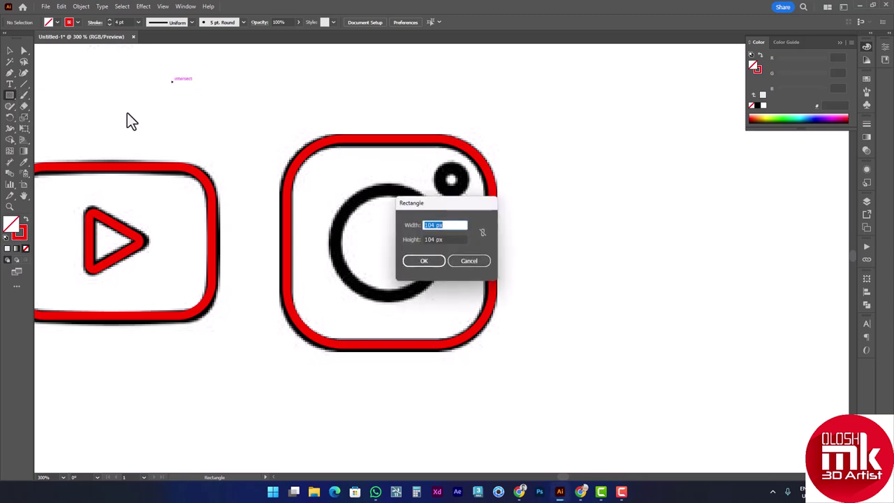
click(460, 259)
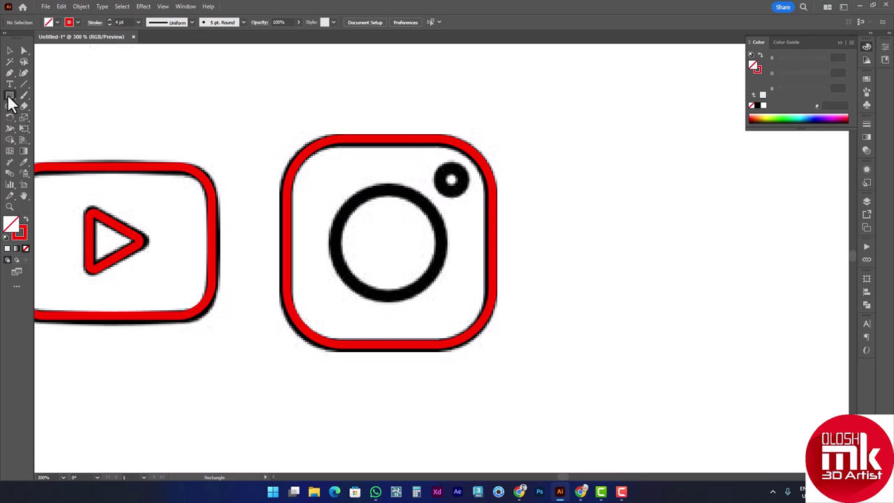
right_click(9, 99)
- Circle the Instagram lens, then Alt-copy the circle onto the camera dot and shrink it
click(57, 117)
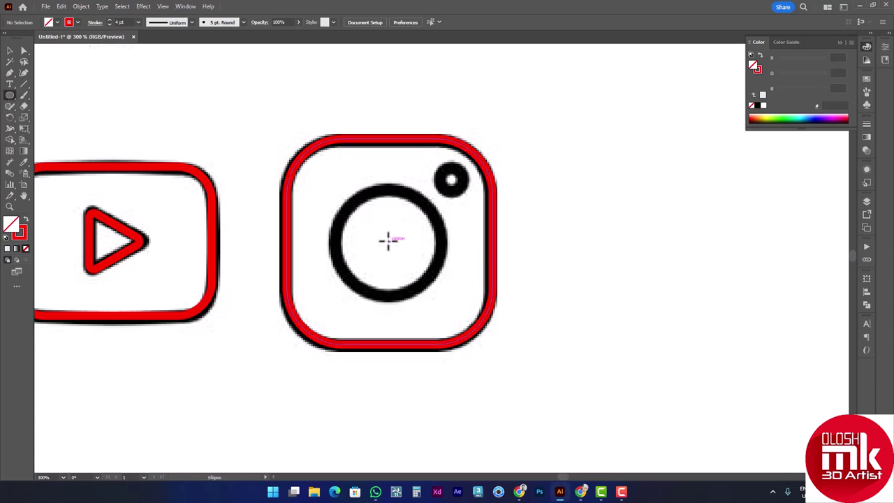
drag(389, 241, 354, 185)
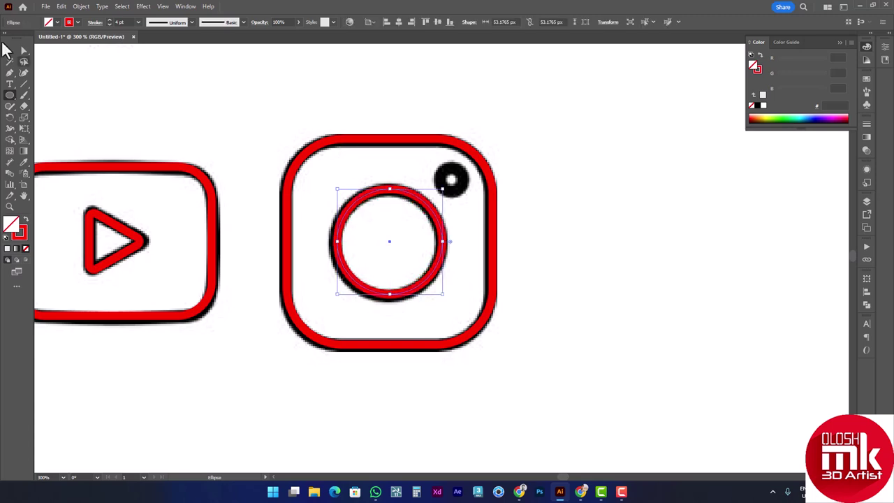
click(11, 51)
drag(354, 283, 444, 194)
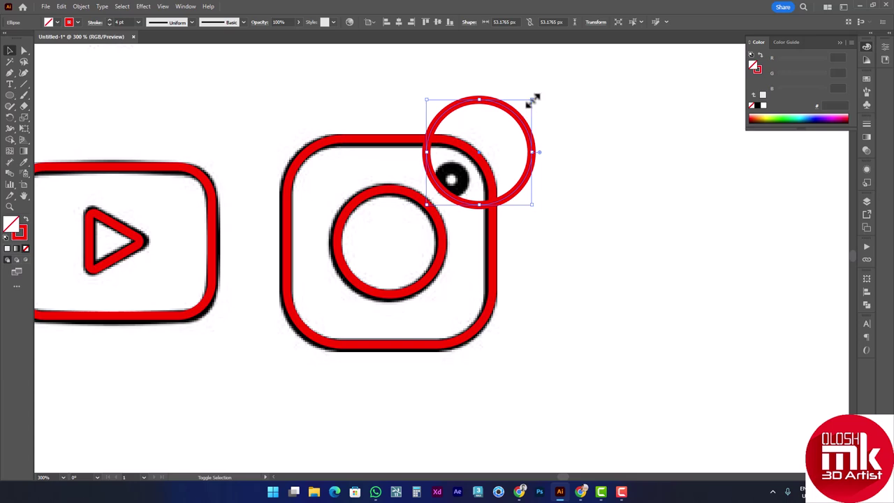
drag(534, 98, 461, 171)
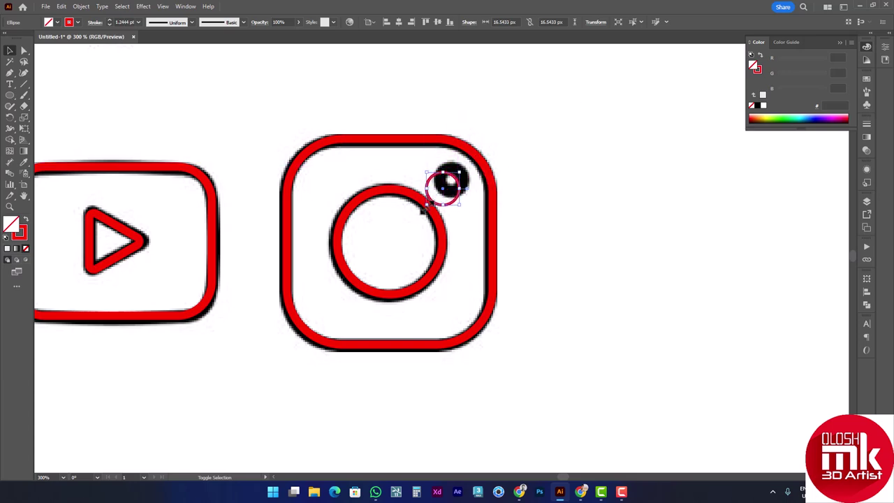
mouse_move(461, 204)
mouse_down()
mouse_move(455, 198)
mouse_move(480, 183)
mouse_up()
scroll(453, 191, up, 4)
scroll(479, 183, down, 4)
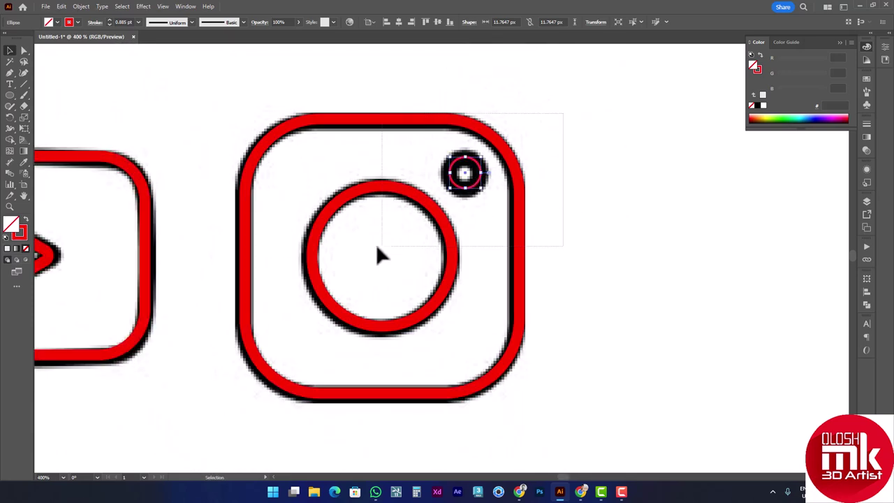
- Set the Instagram frame's stroke to 4 pt and select the black reference image
click(255, 144)
click(139, 22)
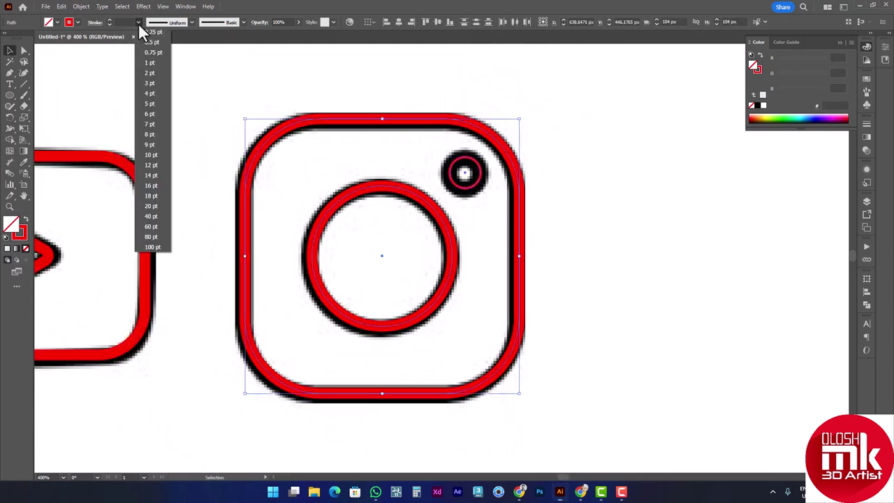
click(147, 100)
click(576, 167)
scroll(503, 165, down, 3)
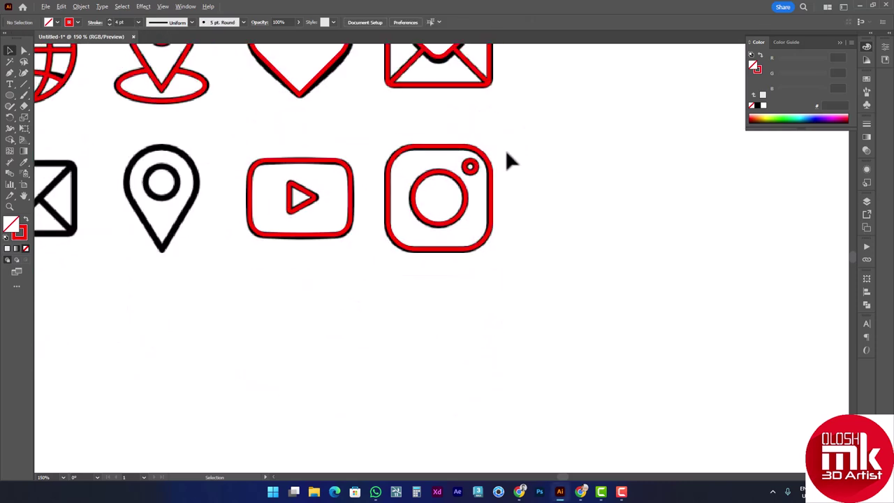
scroll(531, 133, down, 2)
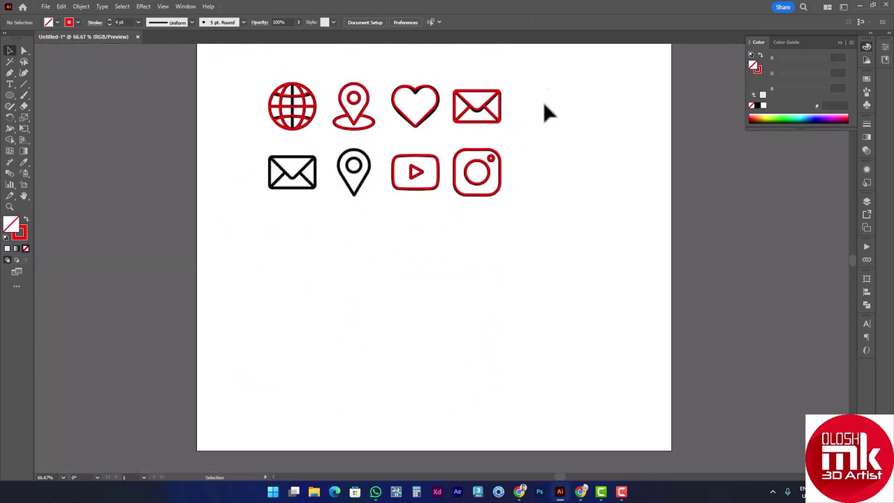
click(302, 217)
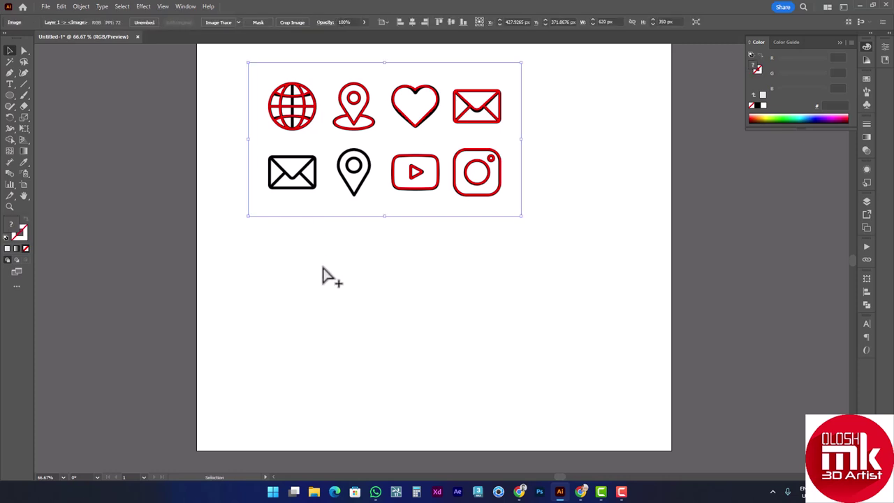
click(341, 242)
click(355, 176)
- Move the black reference image off the artboard and draw a vertical line through the globe
drag(395, 150, 248, 150)
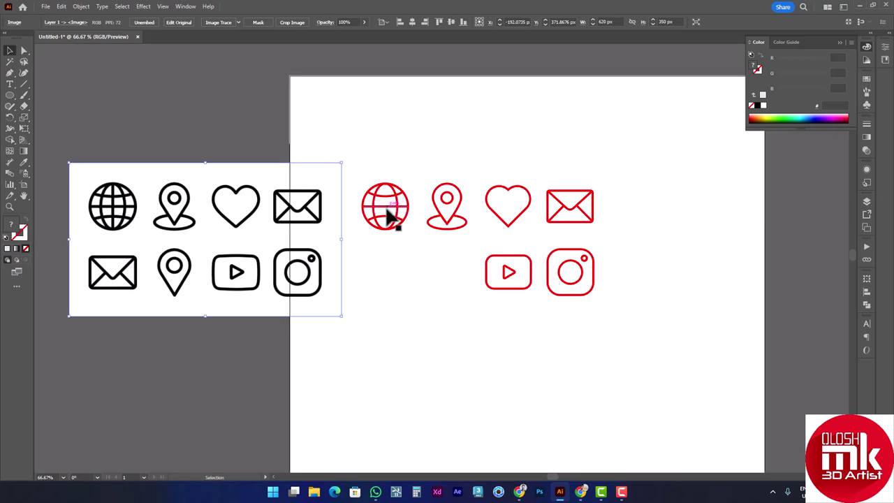
scroll(385, 210, up, 3)
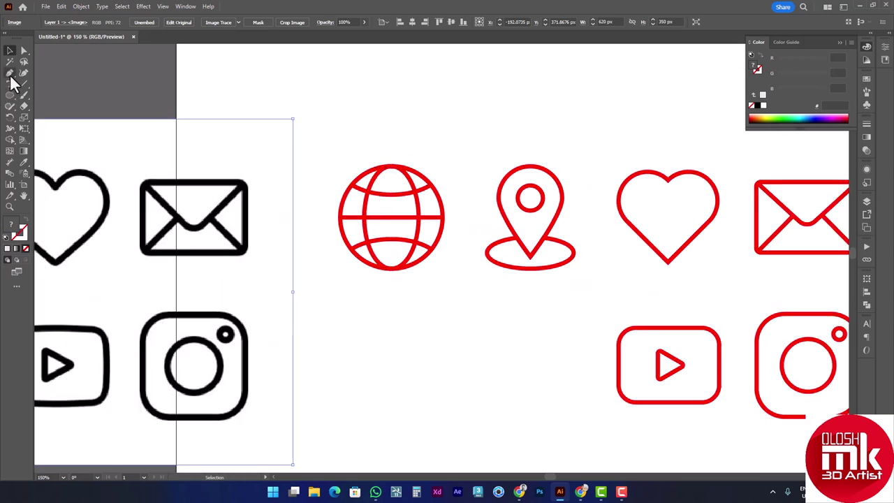
click(10, 73)
click(392, 166)
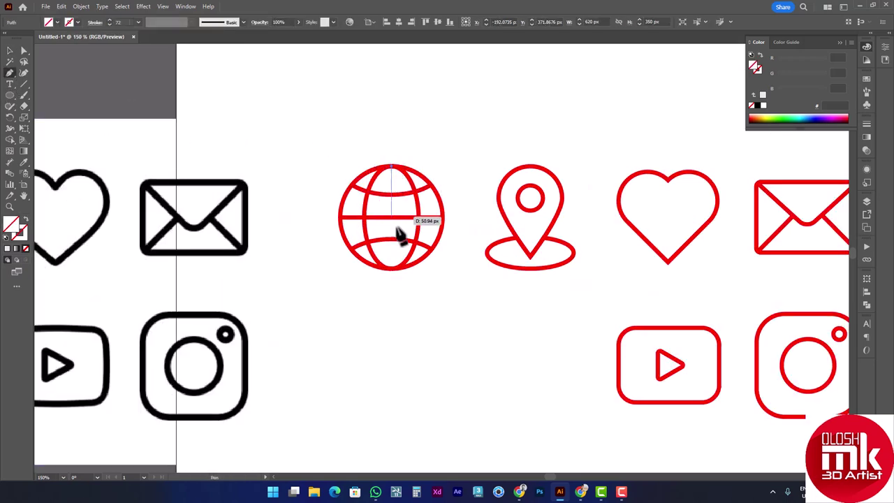
click(392, 269)
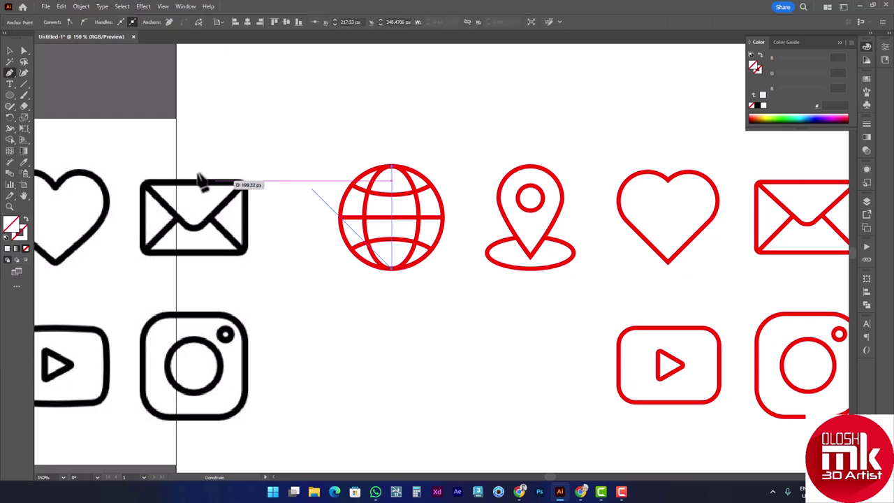
click(11, 52)
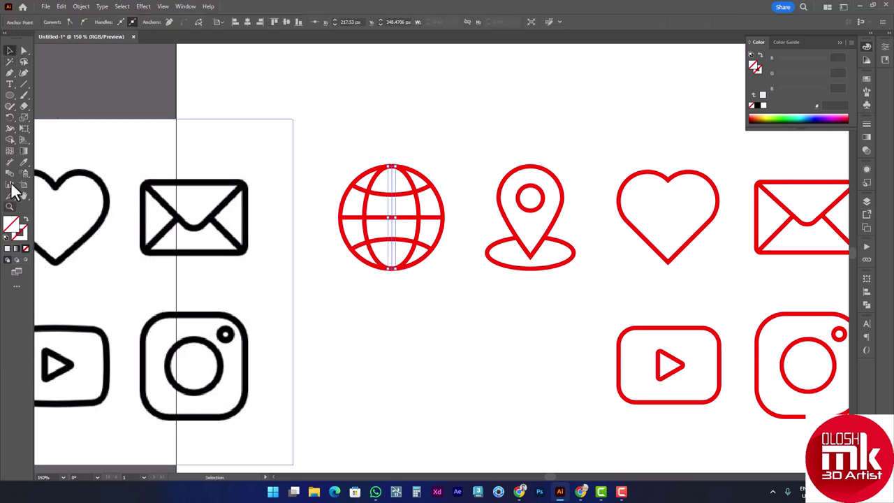
- Apply the globe's red stroke to the new centre line with the Eyedropper
click(23, 162)
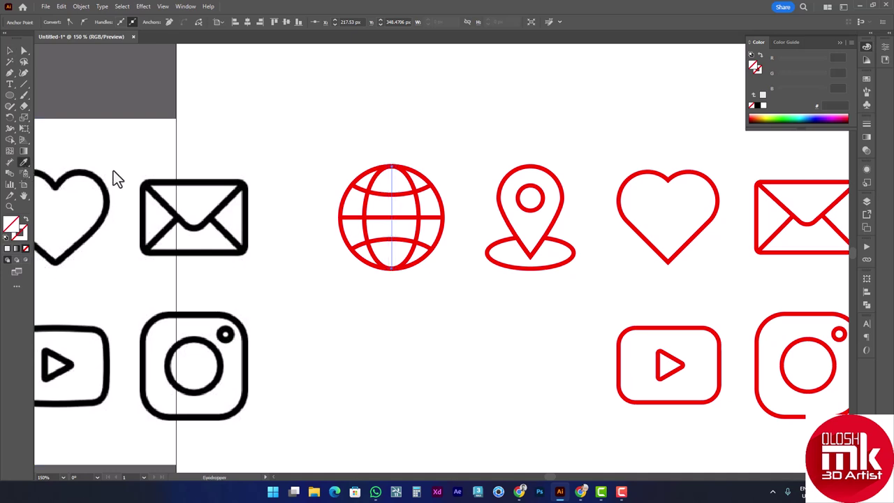
click(364, 194)
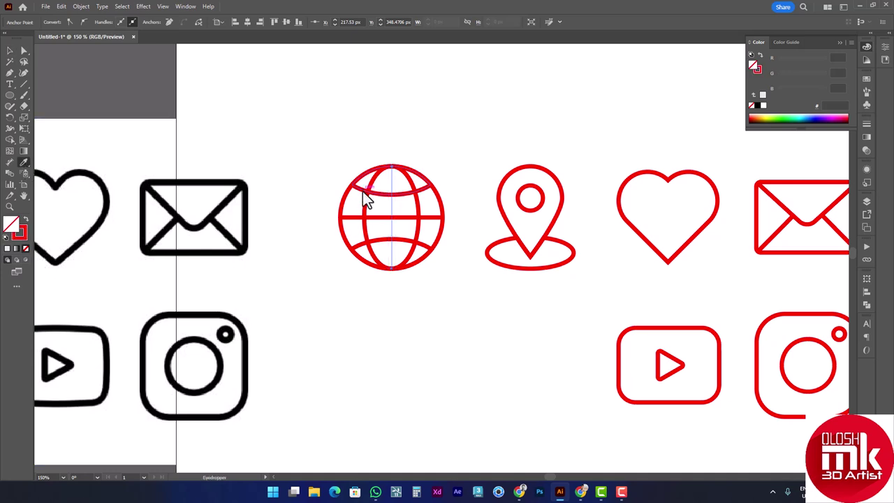
click(10, 51)
click(404, 110)
- Select all the red traced icons and darken their stroke colour to a90000
scroll(433, 209, down, 1)
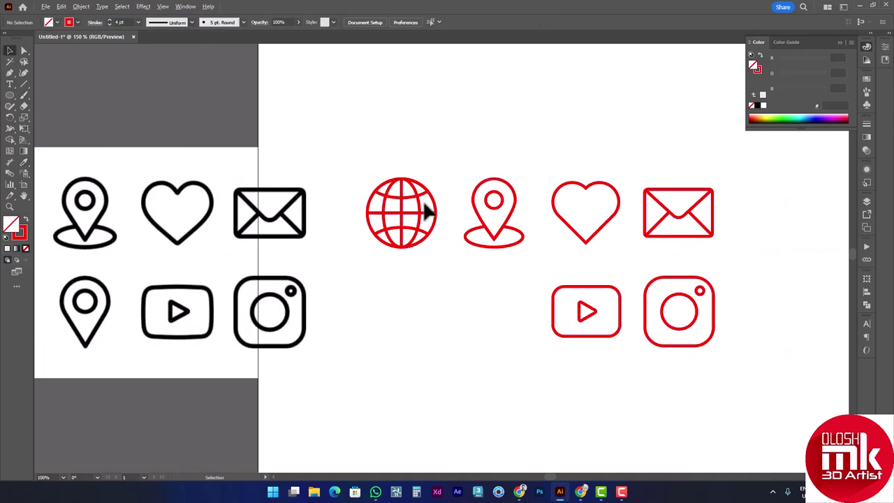
drag(279, 236, 241, 196)
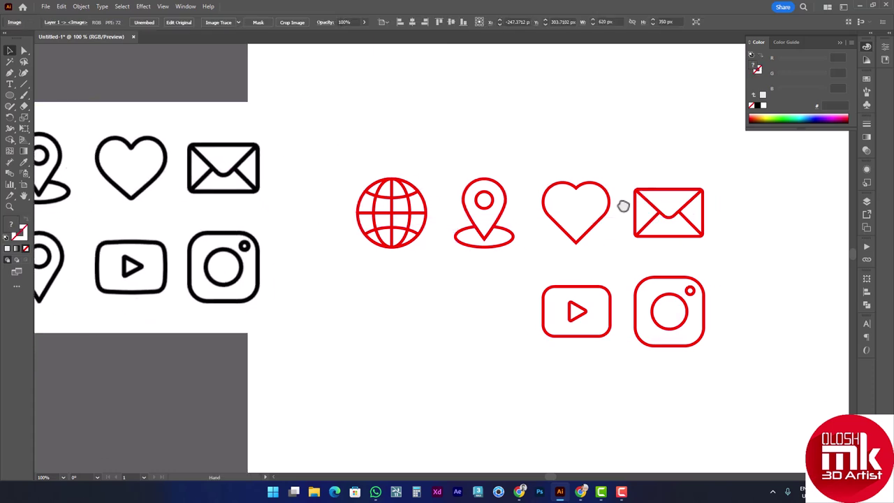
scroll(622, 200, right, 3)
drag(255, 129, 698, 391)
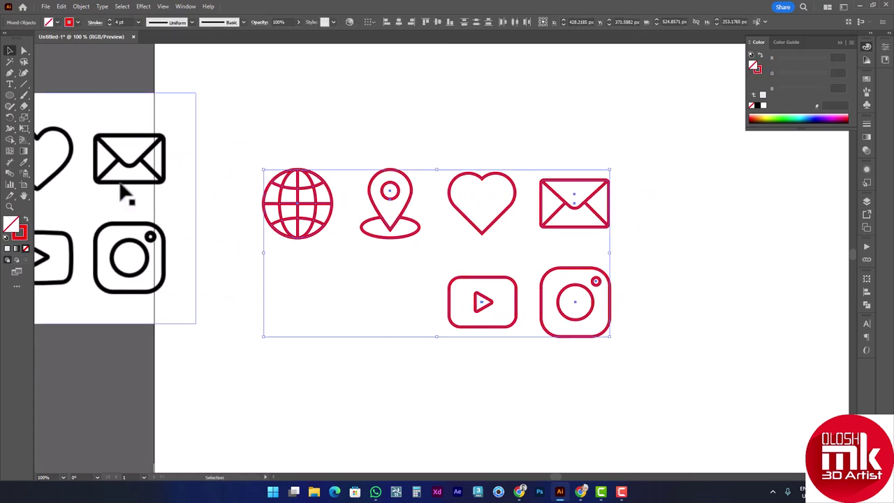
click(19, 238)
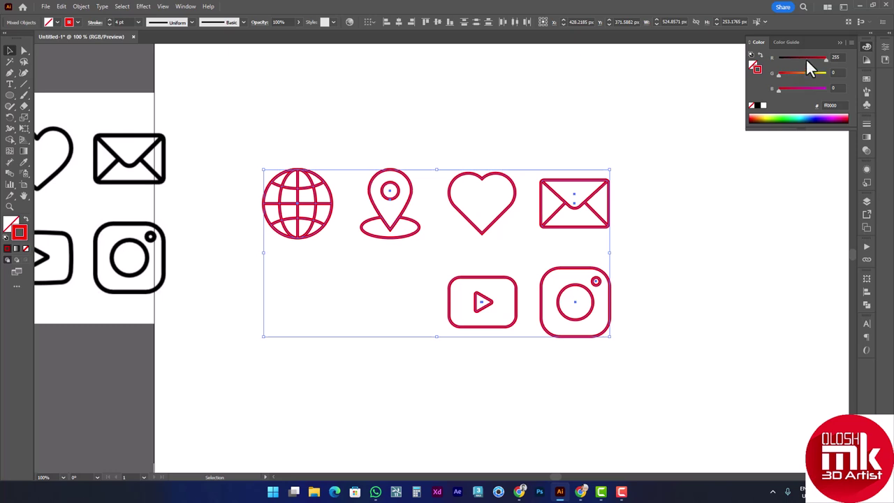
mouse_move(807, 58)
mouse_down()
mouse_move(826, 62)
mouse_move(810, 61)
mouse_up()
click(385, 83)
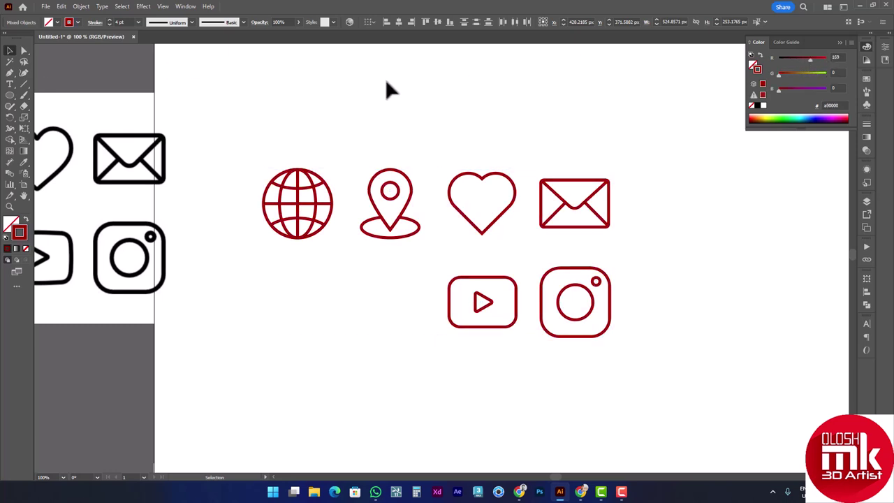
drag(677, 309, 633, 296)
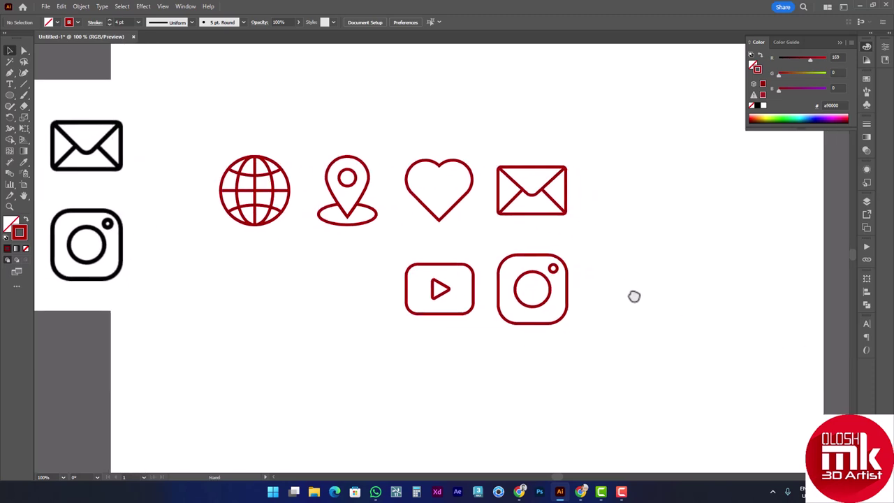
drag(97, 181, 18, 173)
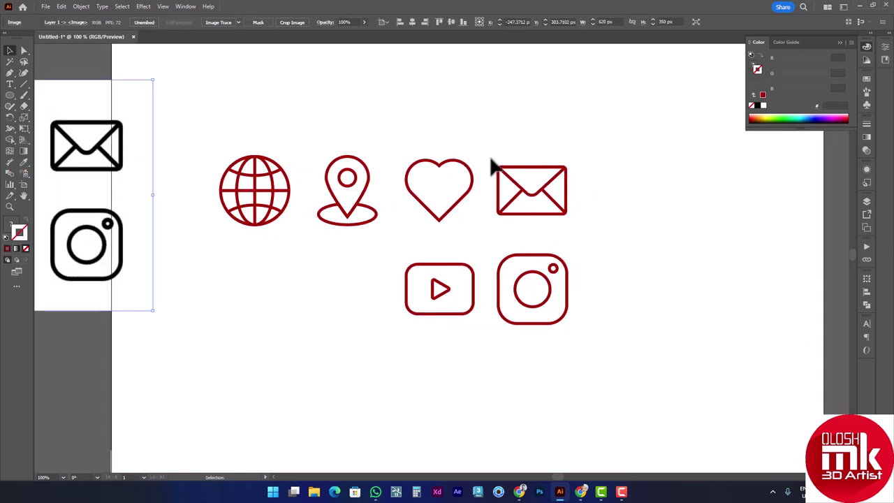
scroll(435, 183, up, 2)
drag(689, 186, 695, 182)
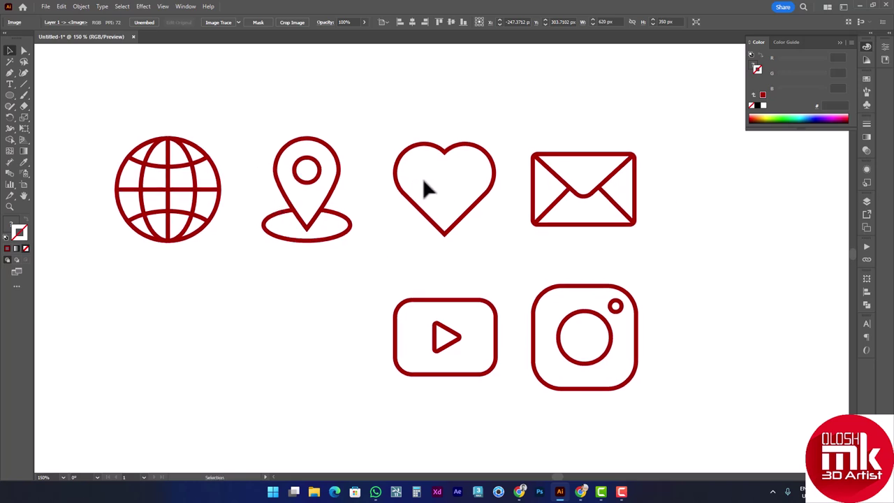
drag(406, 110, 420, 114)
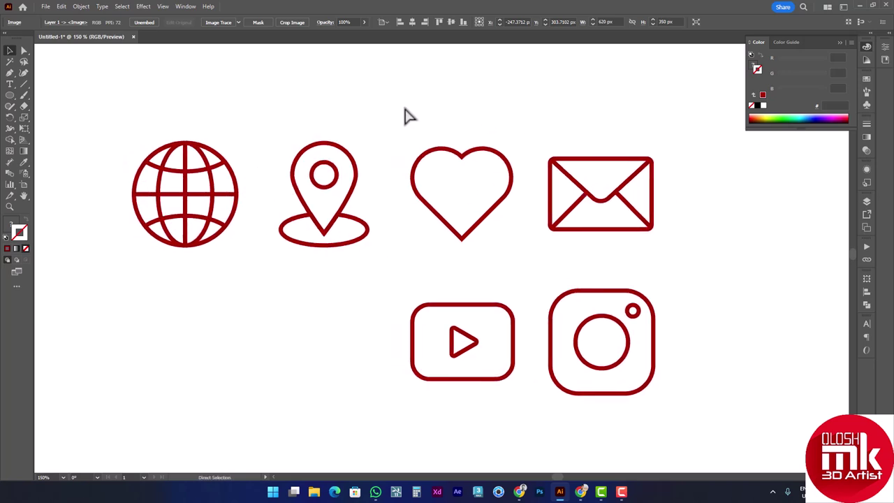
key(ctrl+y)
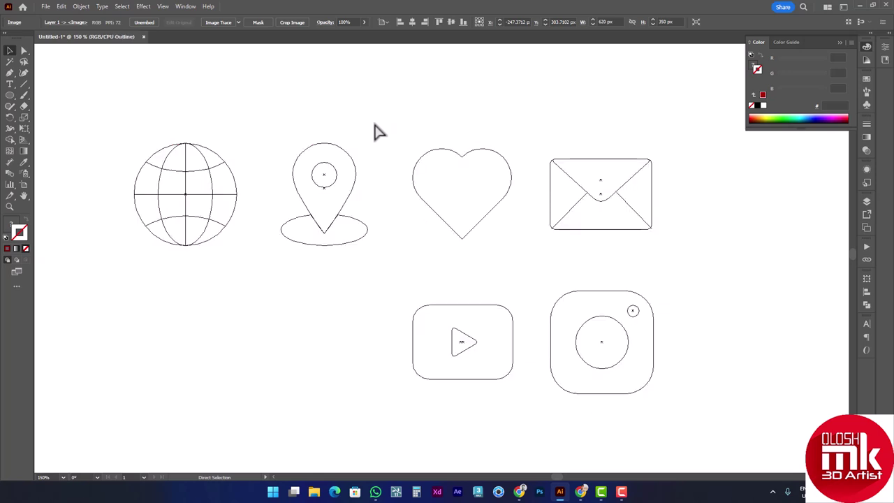
key(ctrl+y)
drag(125, 126, 658, 397)
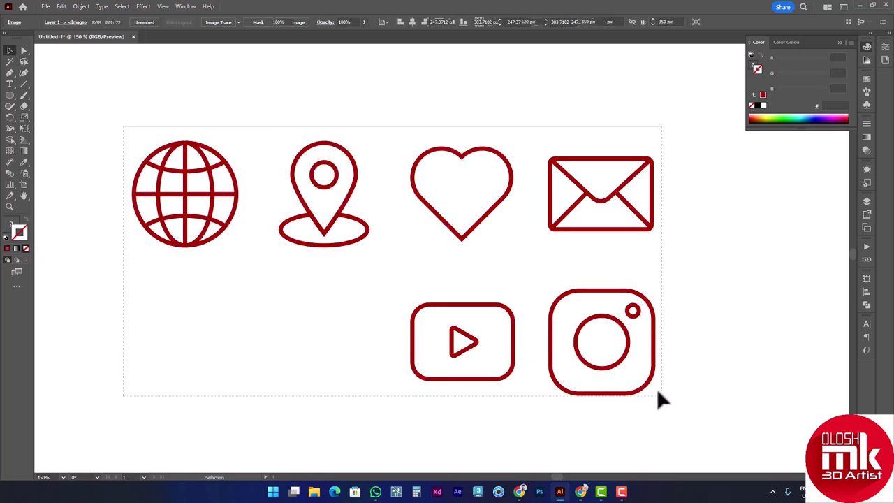
- Open Object > Expand without applying, and undo an accidental shrink of the icon set
click(81, 8)
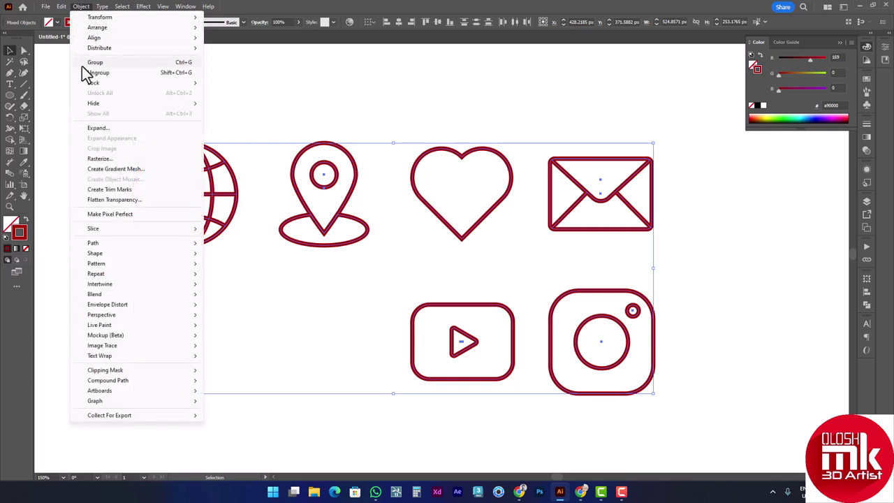
click(95, 128)
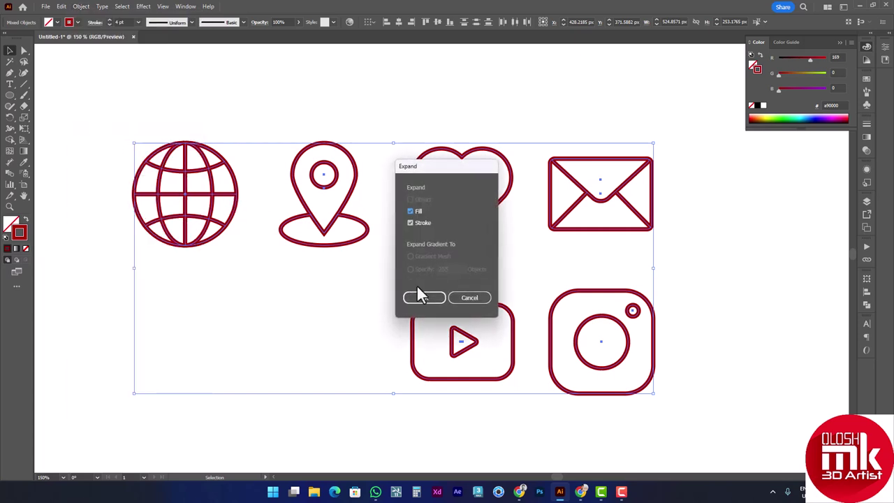
click(474, 300)
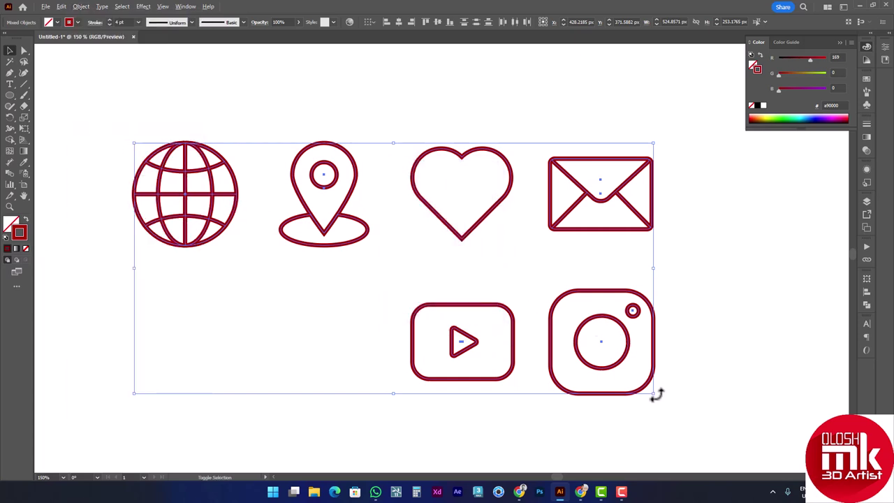
drag(654, 394, 461, 319)
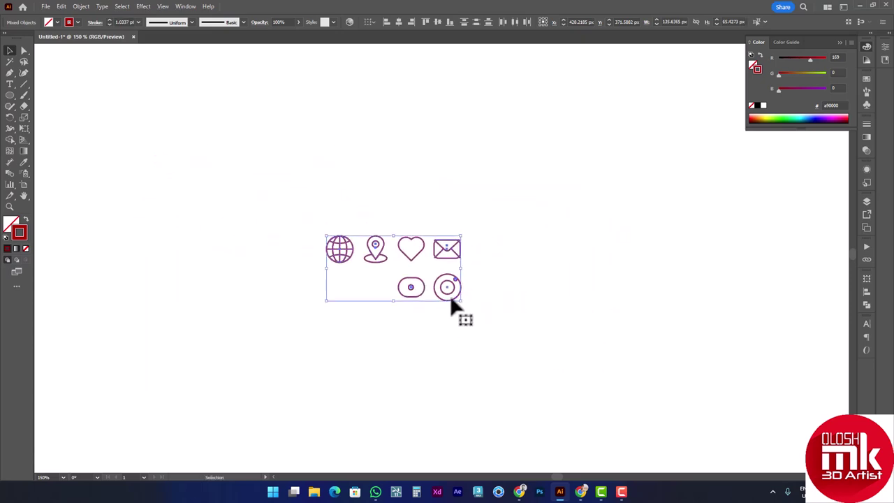
key(ctrl+z)
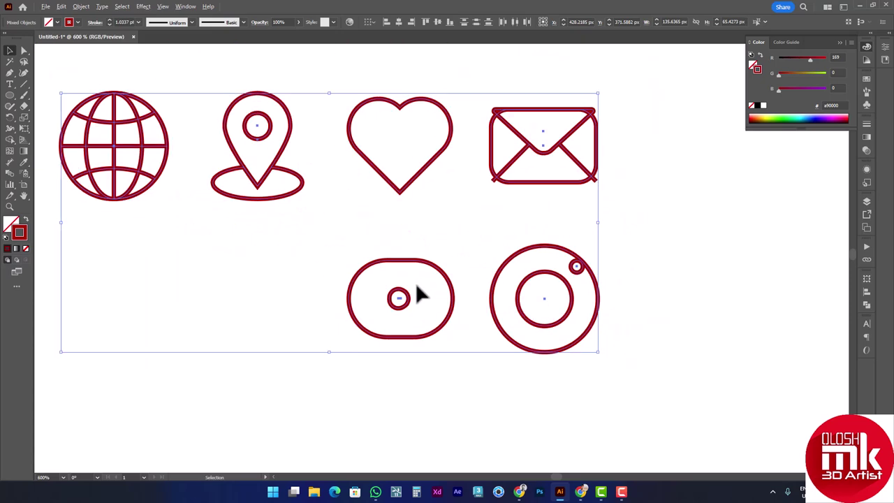
scroll(415, 292, down, 2)
scroll(420, 293, up, 4)
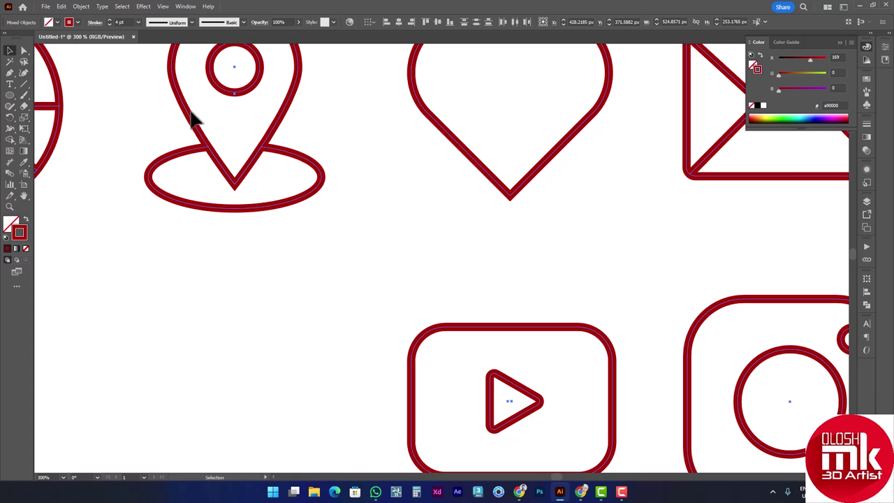
scroll(119, 63, down, 2)
- Expand the icons' strokes into filled shapes, undo an accidental resize, then deselect
click(81, 6)
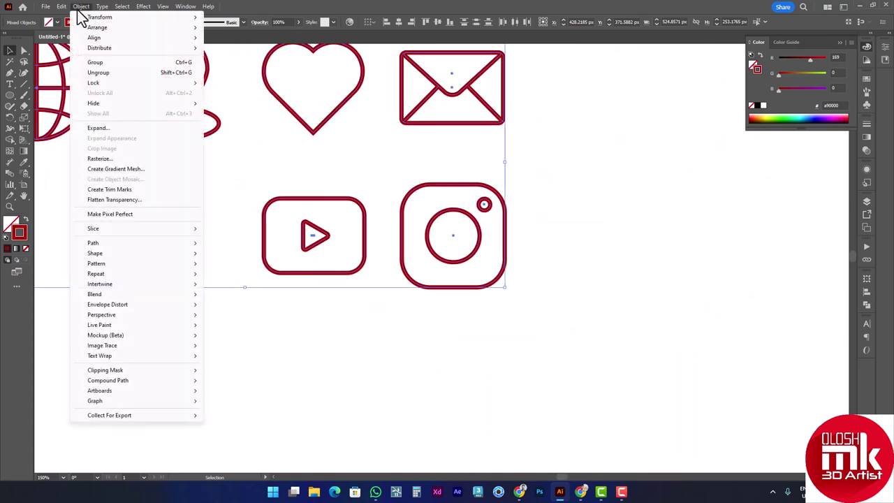
click(98, 128)
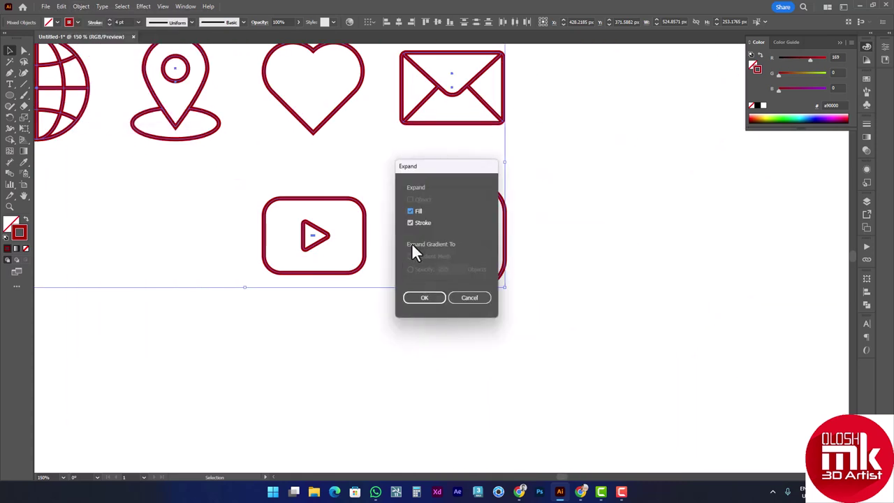
click(425, 299)
mouse_move(345, 195)
mouse_down()
mouse_move(553, 270)
mouse_move(499, 242)
mouse_up()
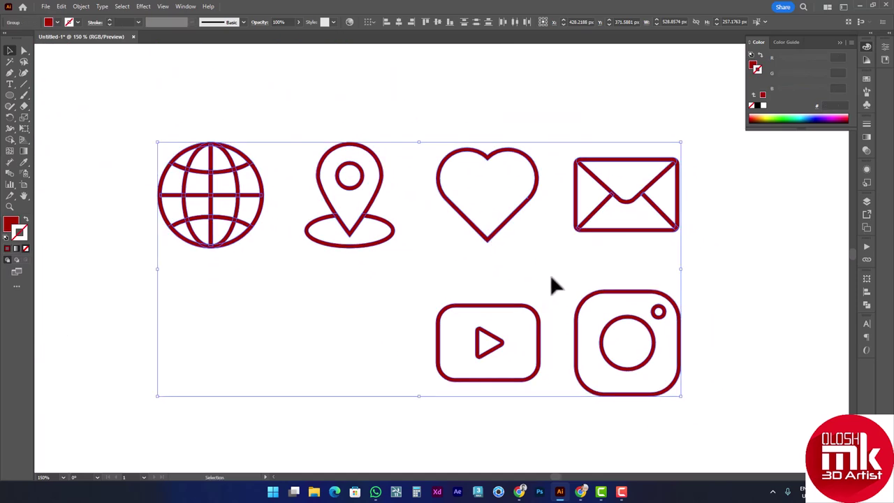
click(83, 9)
click(100, 135)
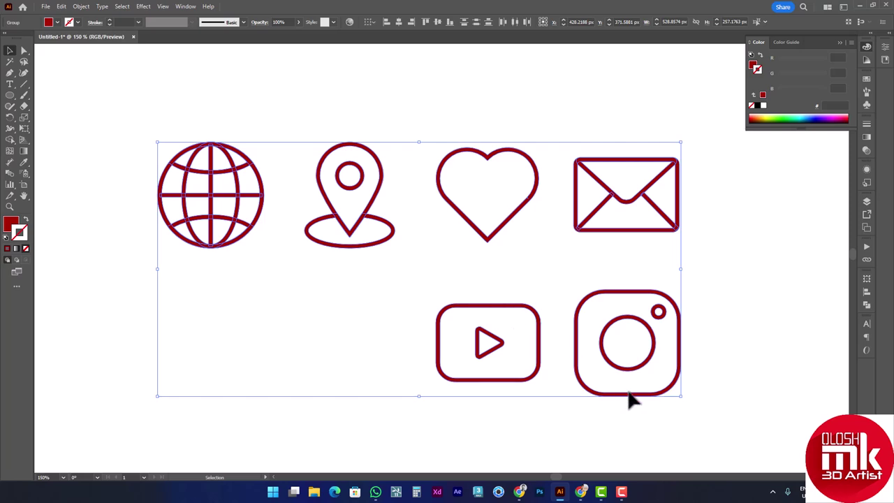
drag(682, 396, 583, 337)
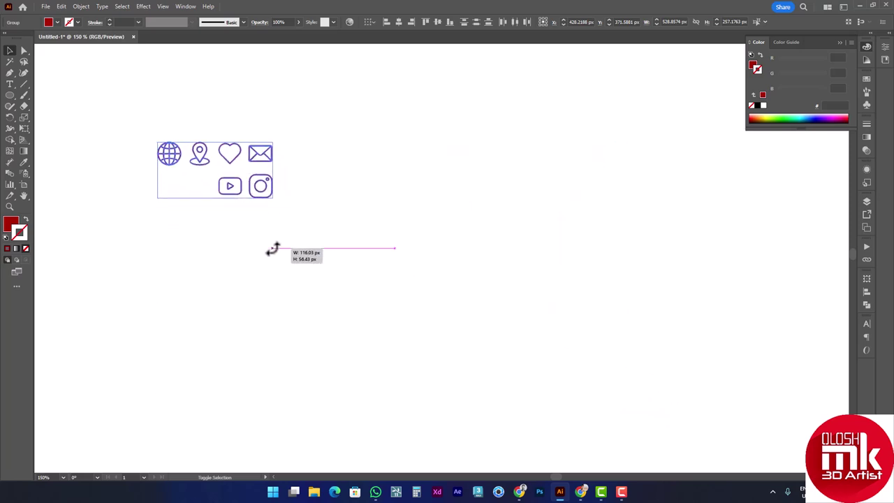
key(ctrl+z)
click(705, 308)
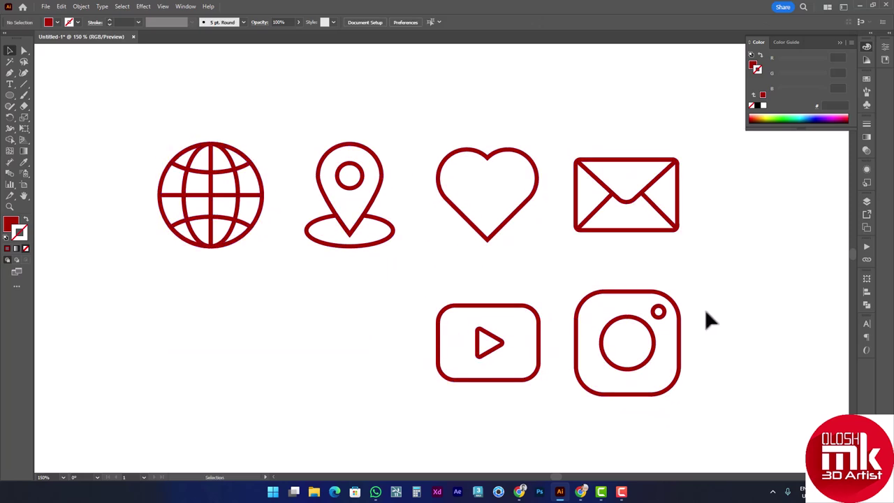
- Open the Pathfinder panel and Unite the globe's paths into one compound shape
drag(147, 129, 280, 272)
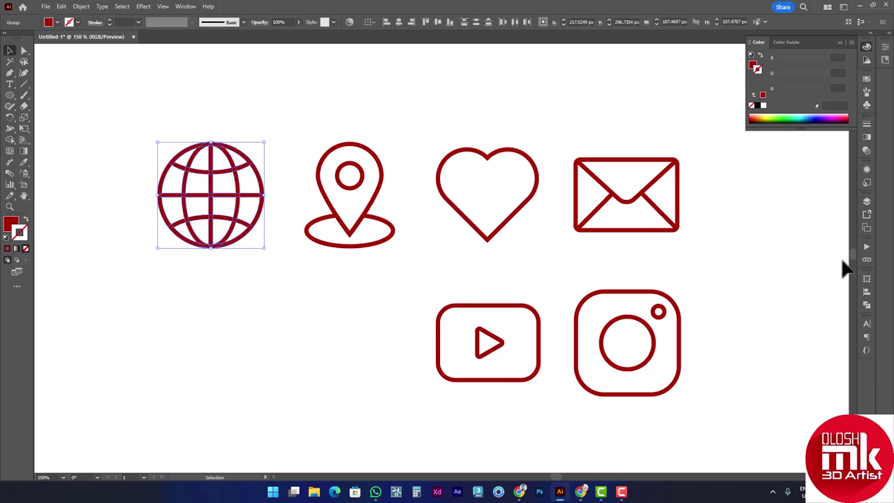
click(184, 7)
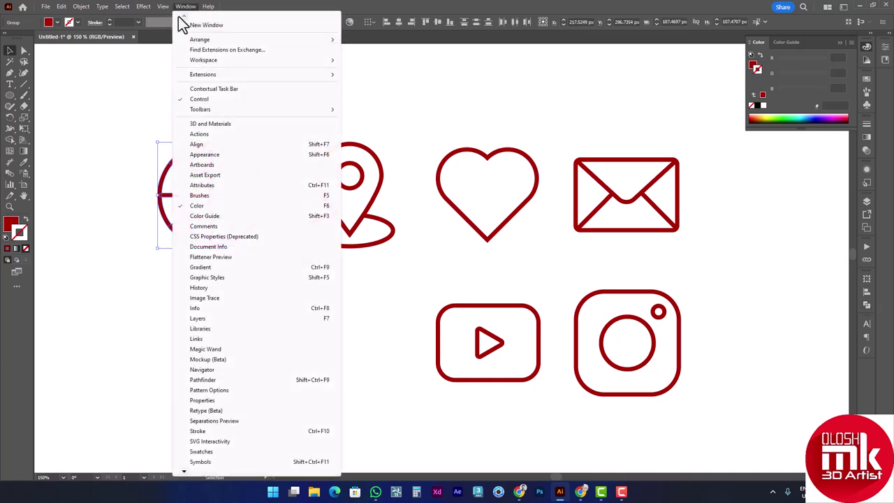
click(215, 381)
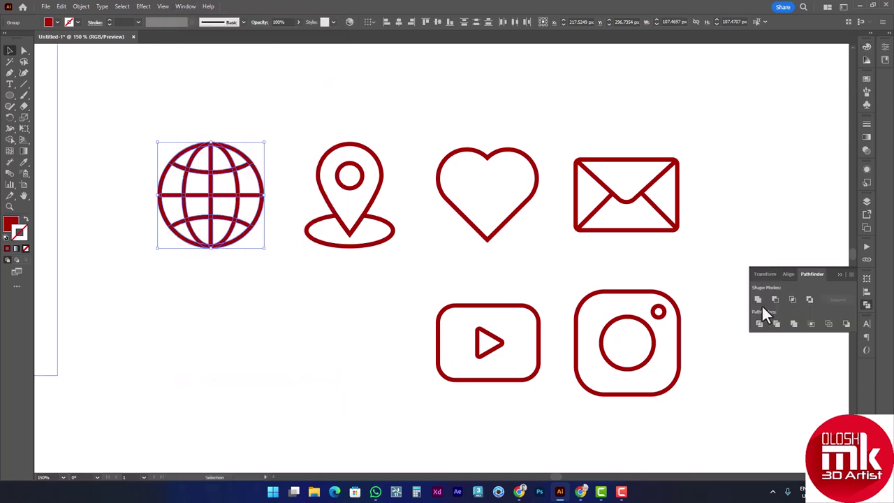
click(759, 299)
key(ctrl+z)
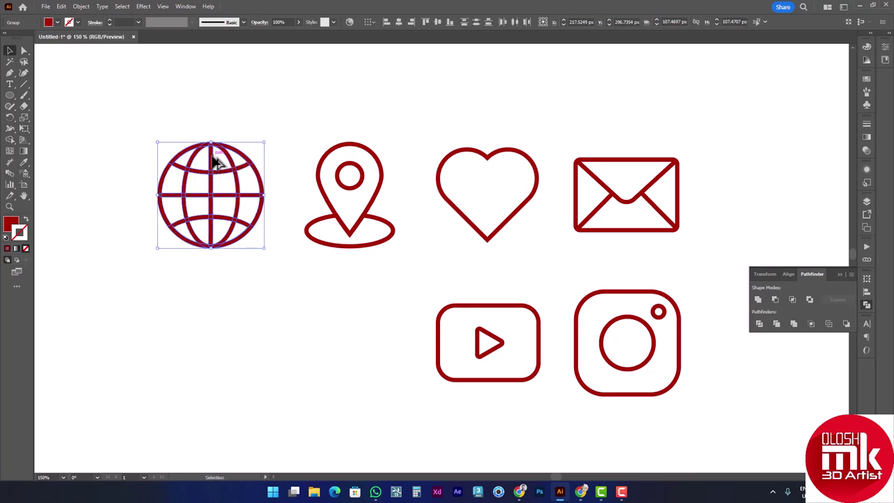
scroll(212, 156, up, 2)
key(a)
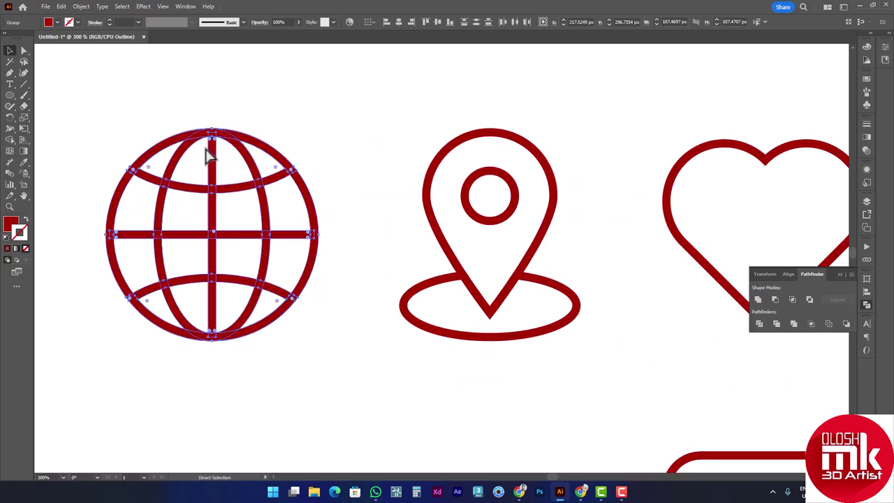
key(ctrl+y)
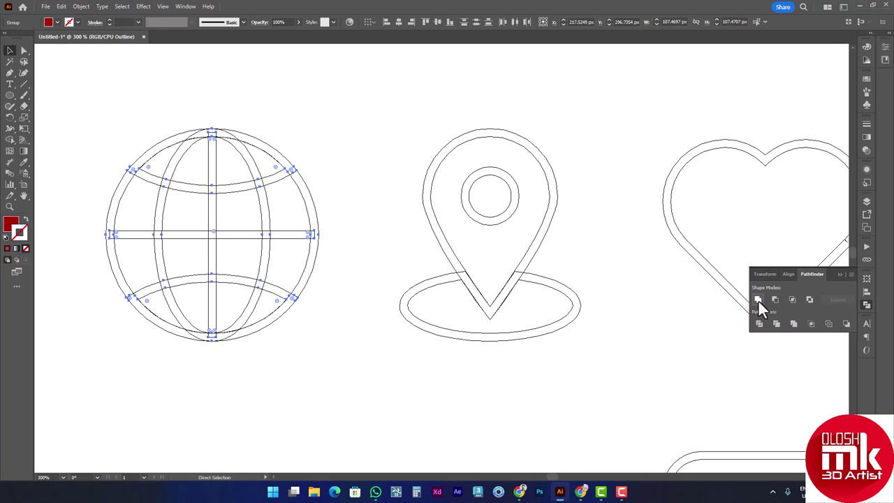
click(759, 301)
key(v)
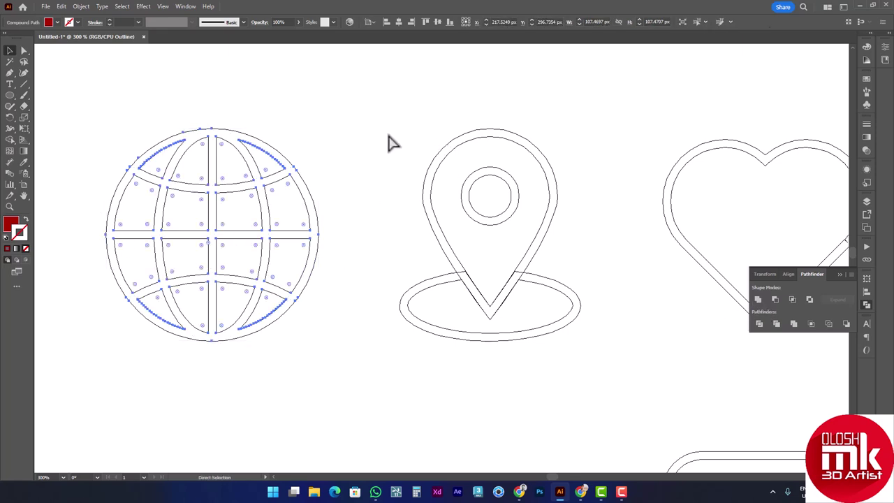
key(ctrl+y)
- Bring the envelope into view and Unite its pieces into one shape
click(504, 261)
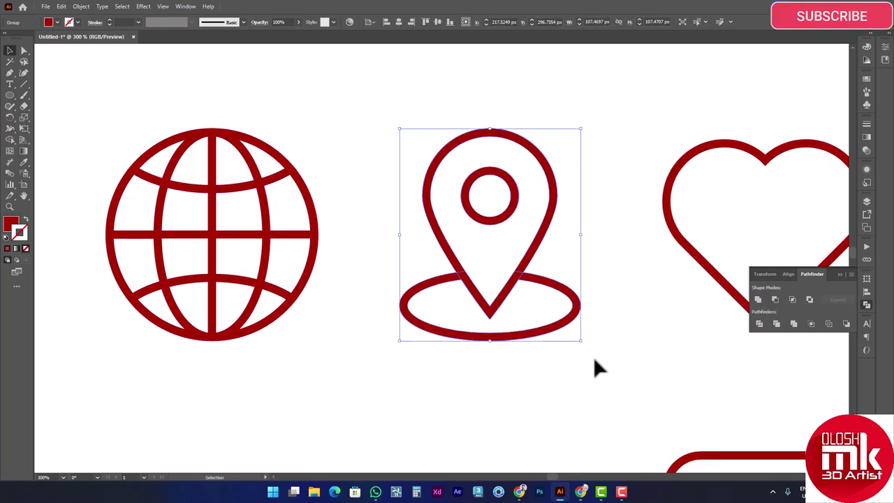
drag(549, 293, 272, 268)
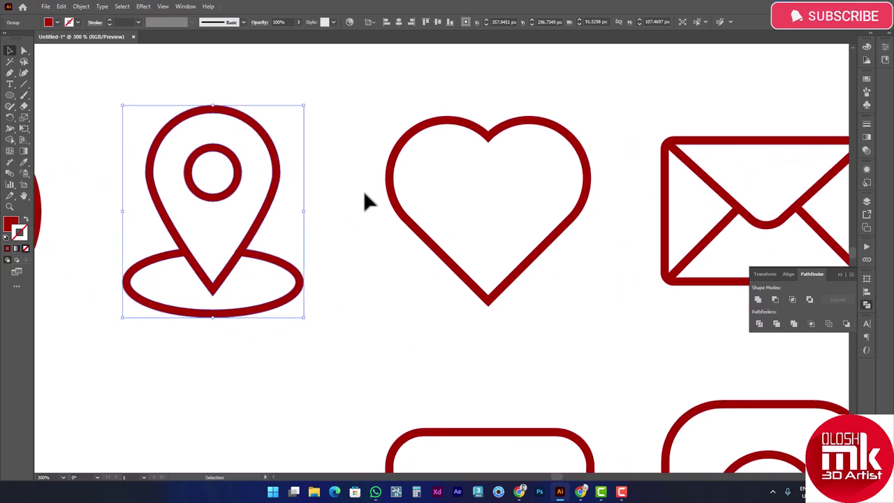
drag(389, 84, 580, 280)
click(623, 327)
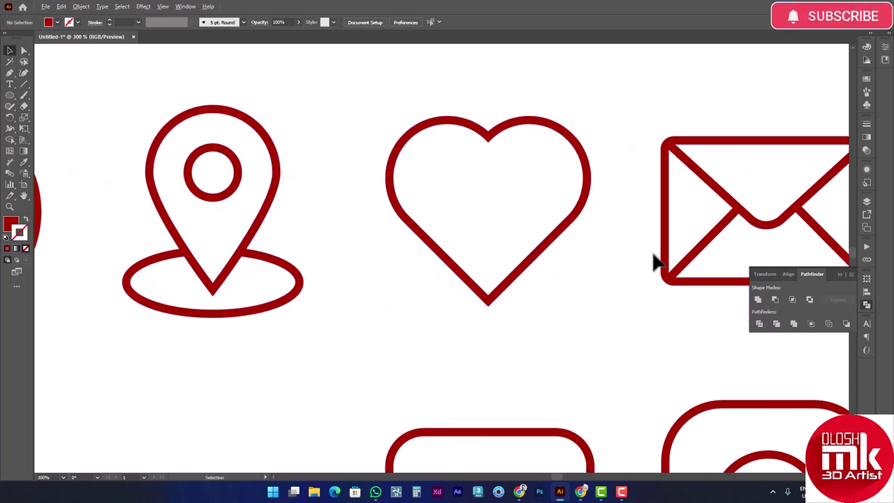
drag(713, 219, 507, 206)
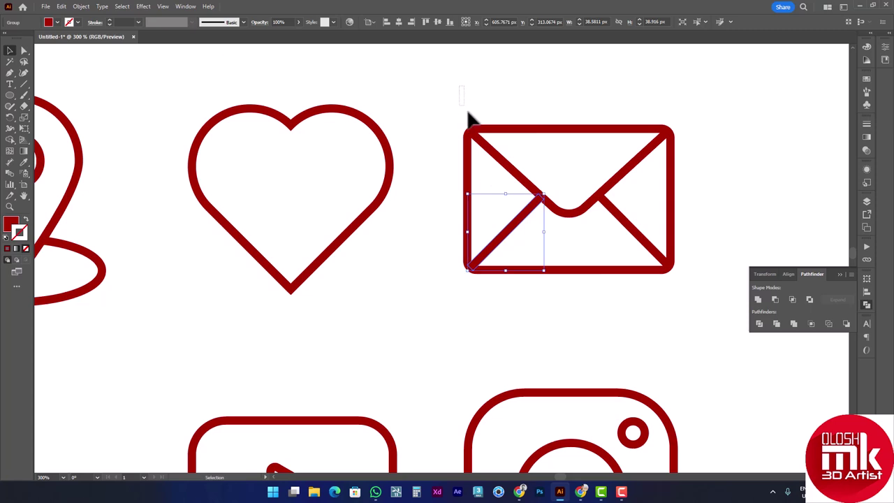
drag(463, 87, 644, 312)
click(757, 300)
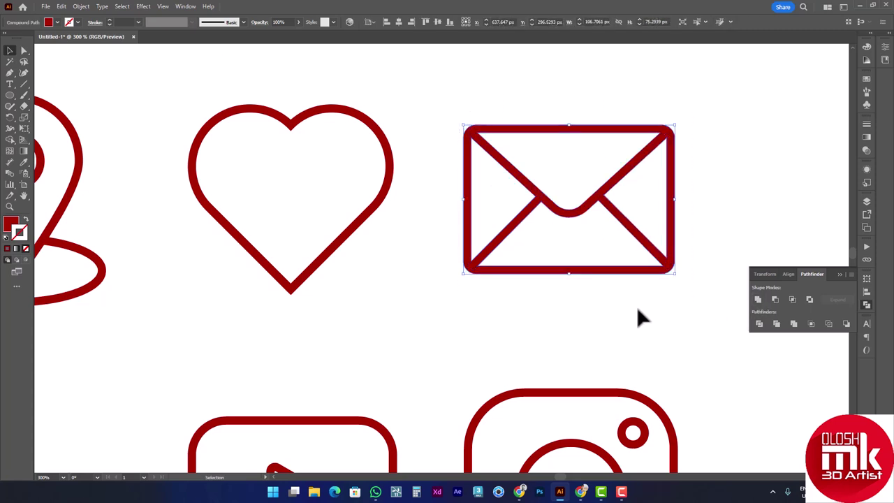
- Unite the Instagram icon's parts into one shape, then select the YouTube icon
scroll(637, 307, down, 2)
scroll(584, 355, down, 2)
drag(525, 290, 660, 422)
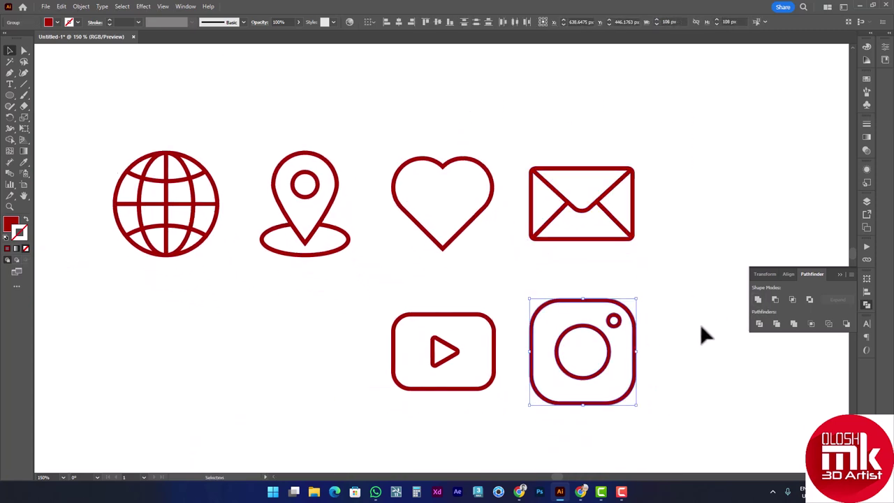
click(758, 301)
click(669, 326)
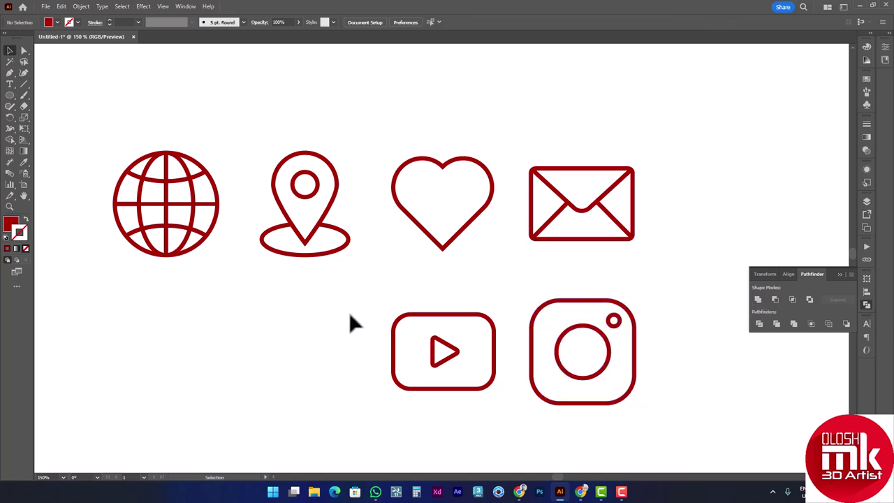
drag(375, 300, 521, 409)
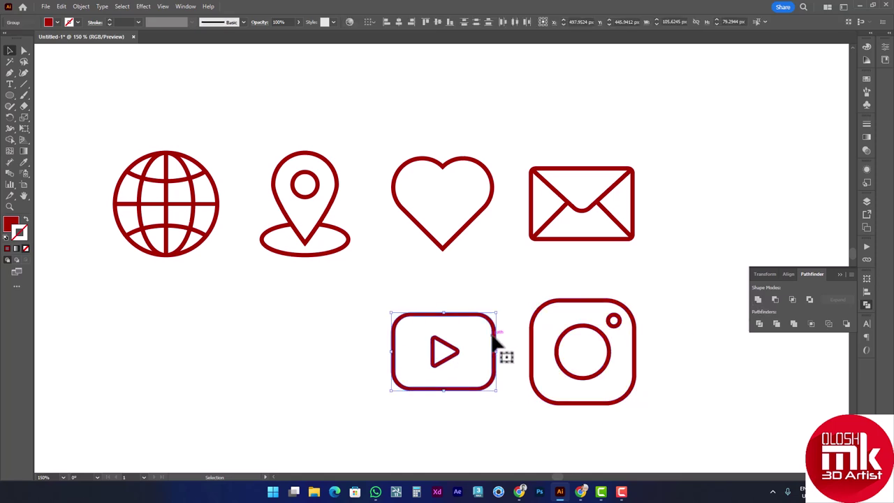
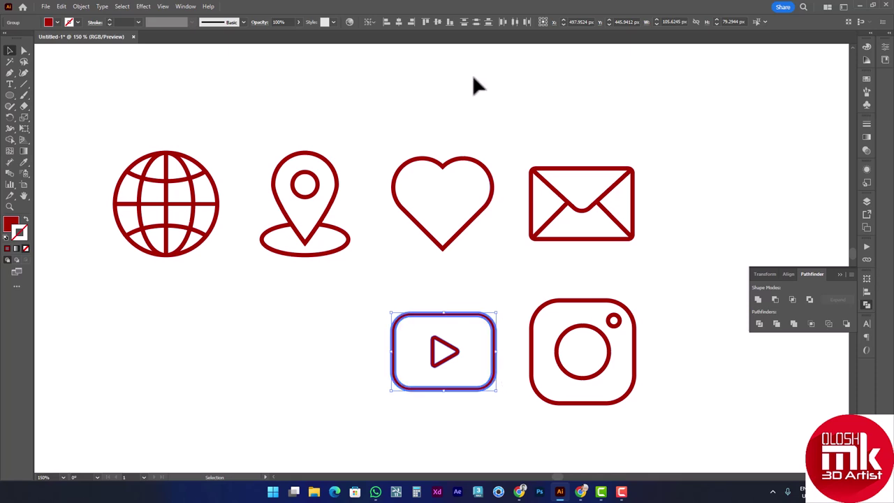
- Centre the play triangle horizontally within the YouTube icon's rounded rectangle
click(399, 21)
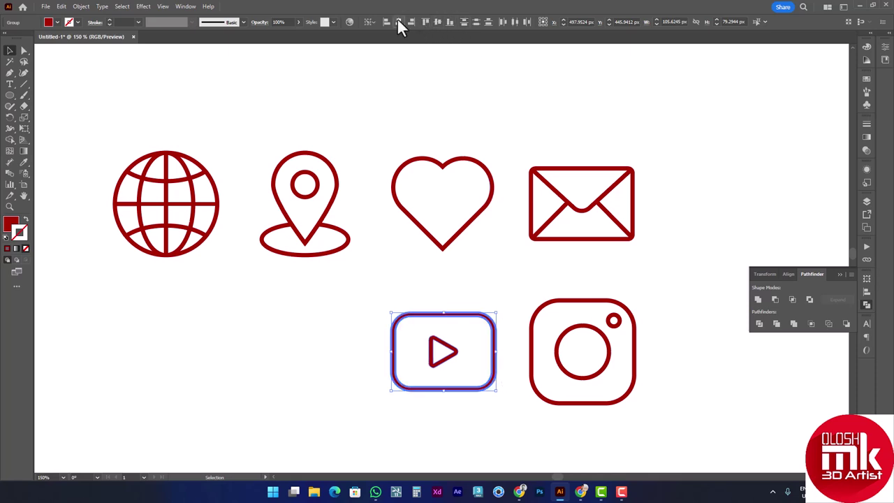
click(689, 364)
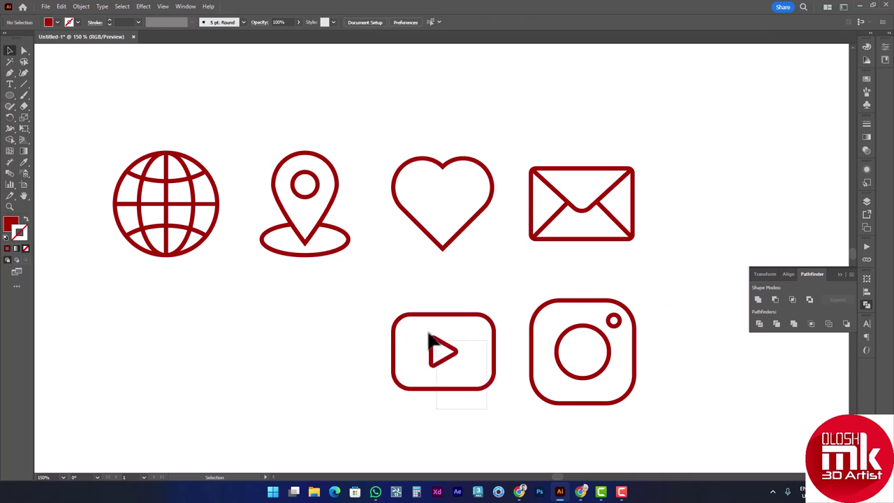
drag(487, 409, 428, 334)
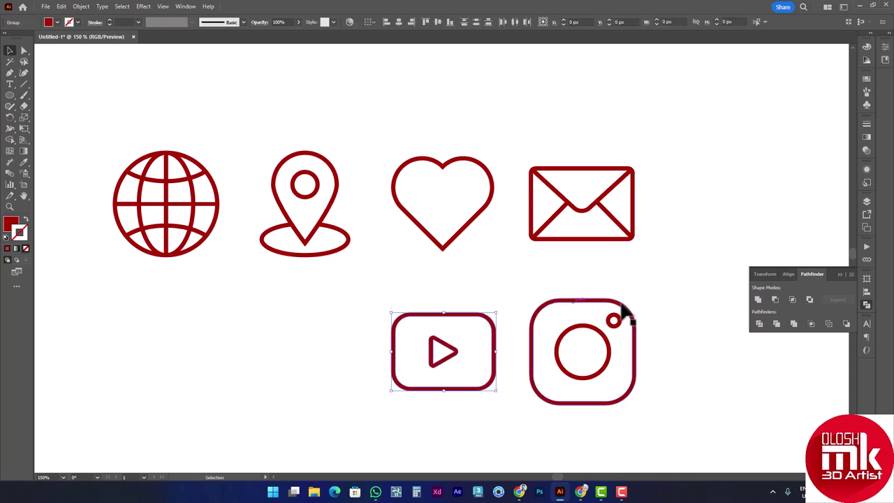
- Move the black reference icons further left on the canvas
click(698, 329)
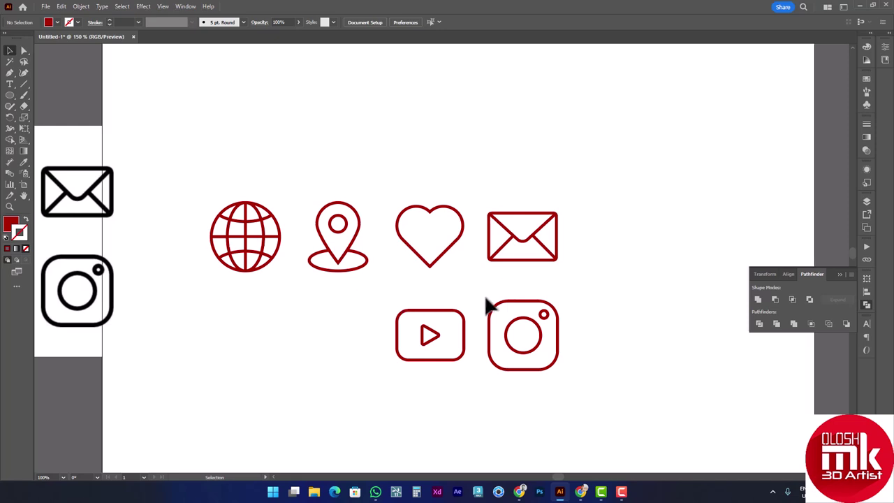
drag(487, 303, 496, 277)
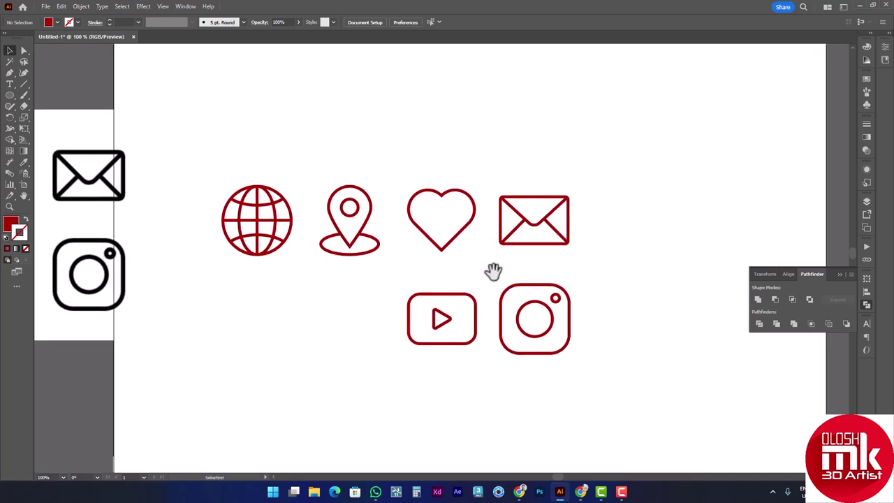
drag(68, 200, 47, 180)
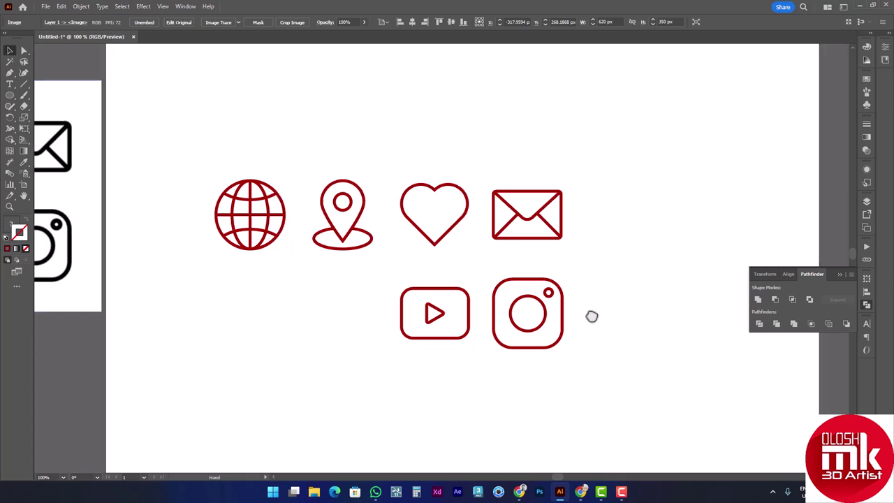
- Move the whole red icon set above the artboard
drag(599, 335, 214, 147)
key(ctrl+minus)
key(ctrl+minus)
mouse_move(299, 200)
mouse_down()
mouse_move(355, 240)
mouse_move(350, 81)
mouse_up()
- Place a copy of the outlined heart on the artboard and zoom in
click(494, 132)
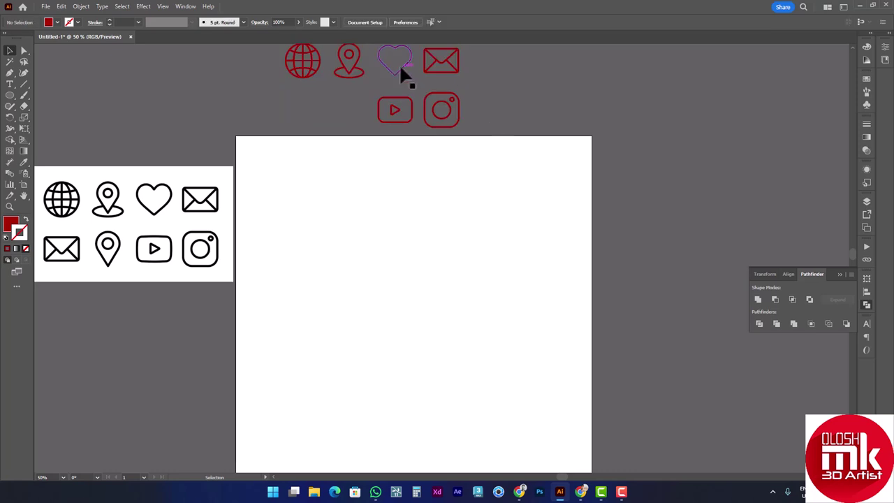
mouse_move(402, 68)
mouse_down()
mouse_move(333, 254)
mouse_move(367, 281)
mouse_up()
scroll(333, 254, up, 2)
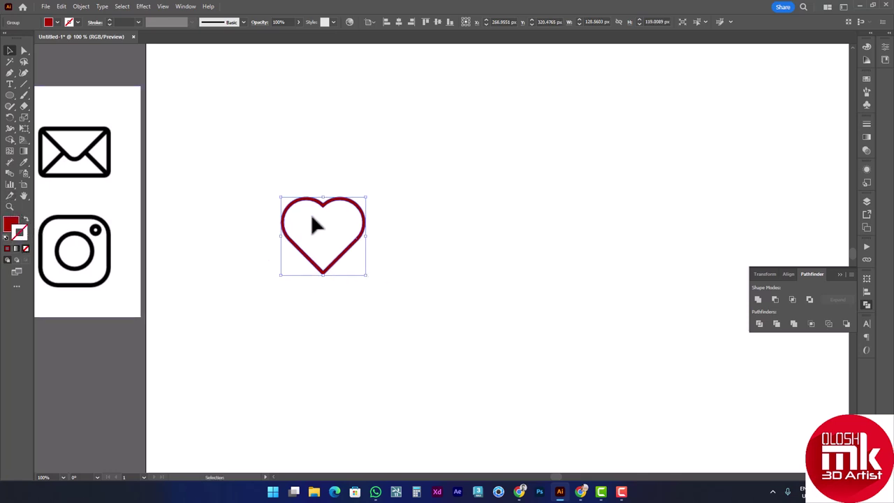
- Delete the heart's inner cutout path in Isolation Mode so it becomes solid red
scroll(326, 212, up, 2)
key(a)
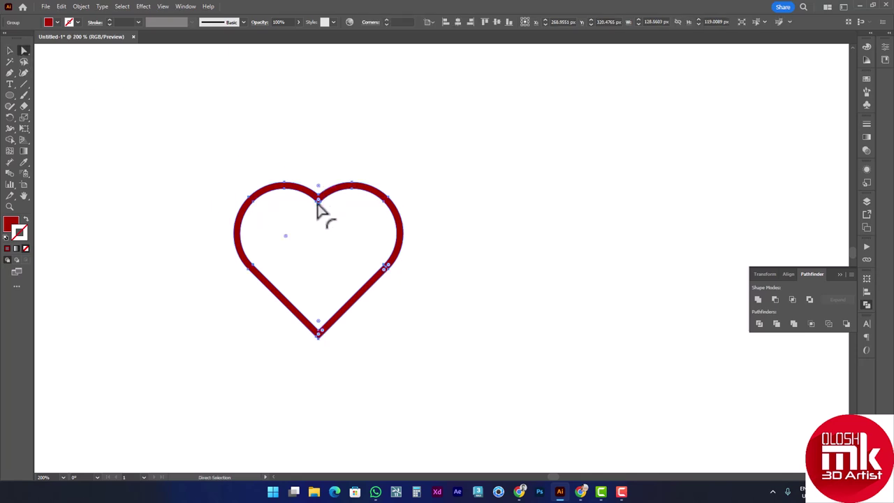
click(319, 202)
scroll(319, 206, up, 2)
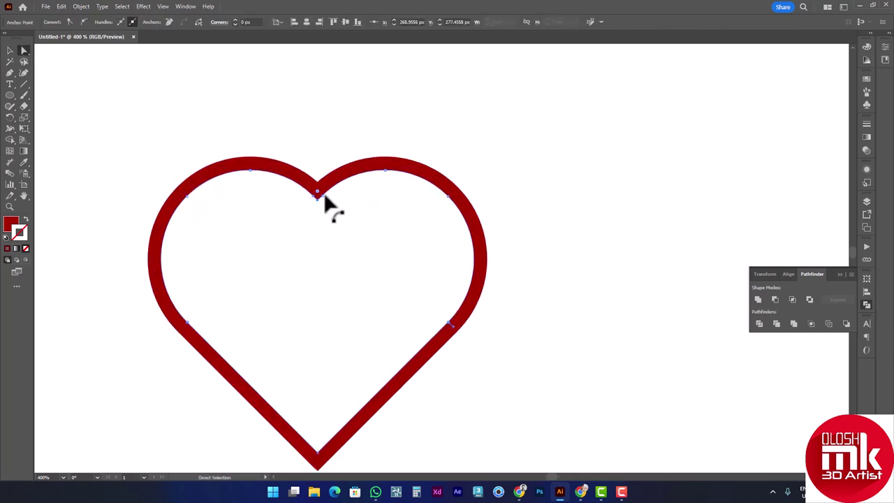
key(v)
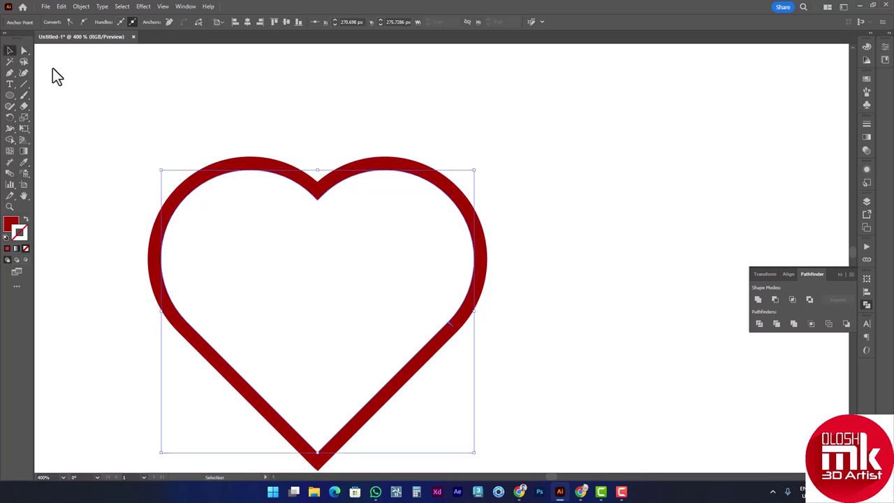
double_click(238, 178)
click(237, 177)
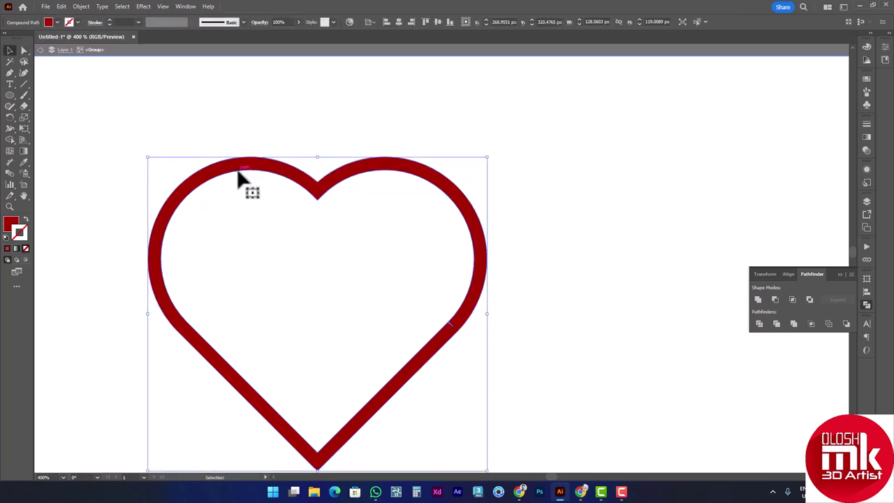
double_click(238, 177)
mouse_move(237, 178)
mouse_down()
mouse_move(275, 188)
mouse_move(268, 185)
mouse_up()
key(Delete)
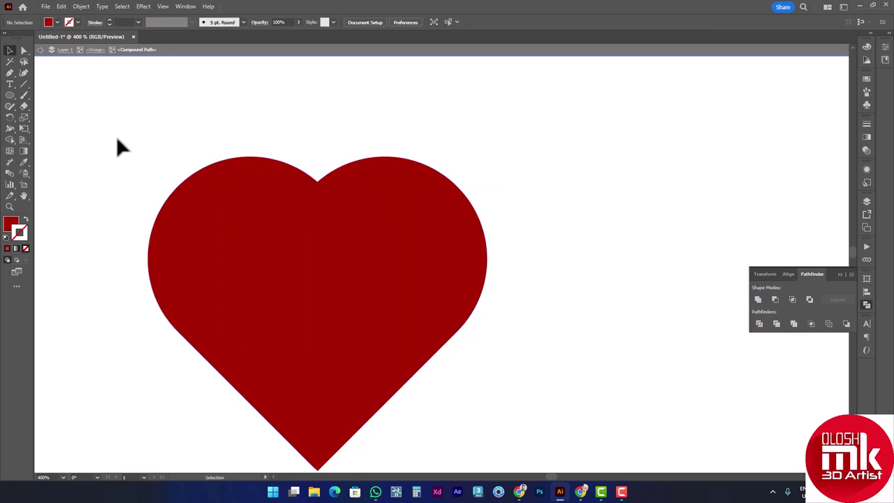
double_click(90, 107)
- Round the corner at the heart's top dip with its Live Corner widget
scroll(132, 120, down, 2)
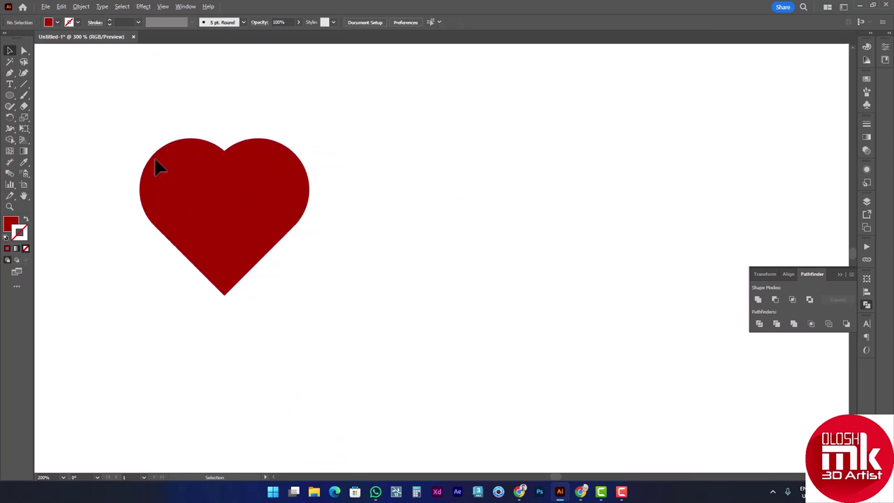
click(228, 181)
key(a)
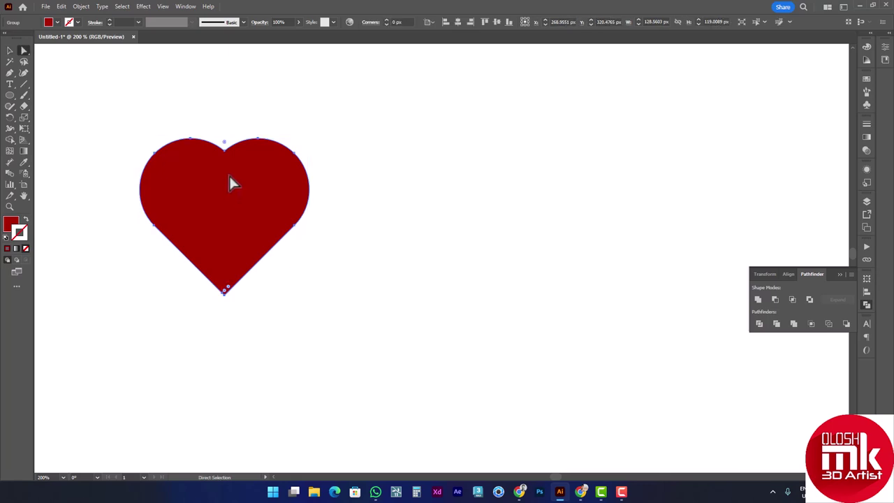
click(226, 151)
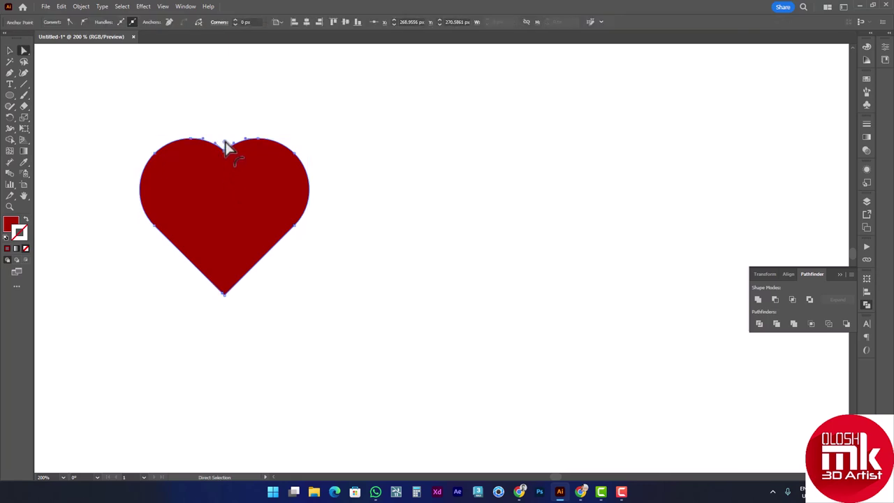
drag(225, 145, 225, 140)
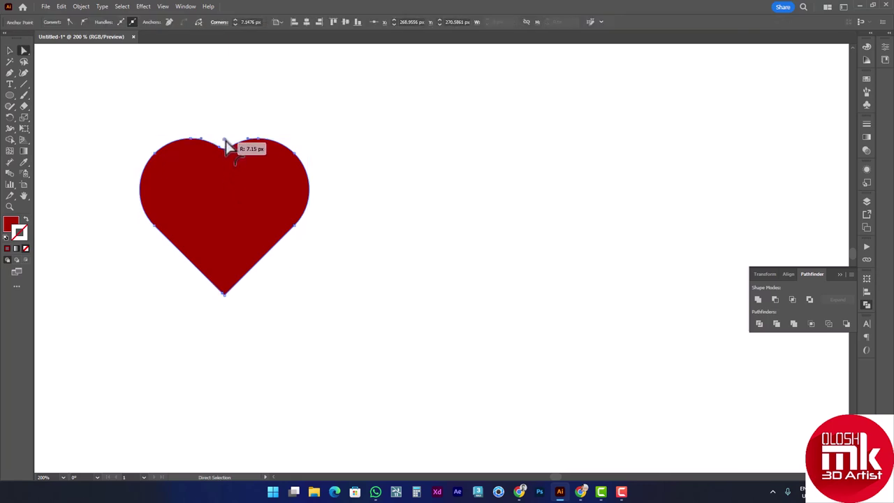
scroll(225, 299, up, 3)
- Round the heart's sharp bottom point into a soft tip
click(224, 297)
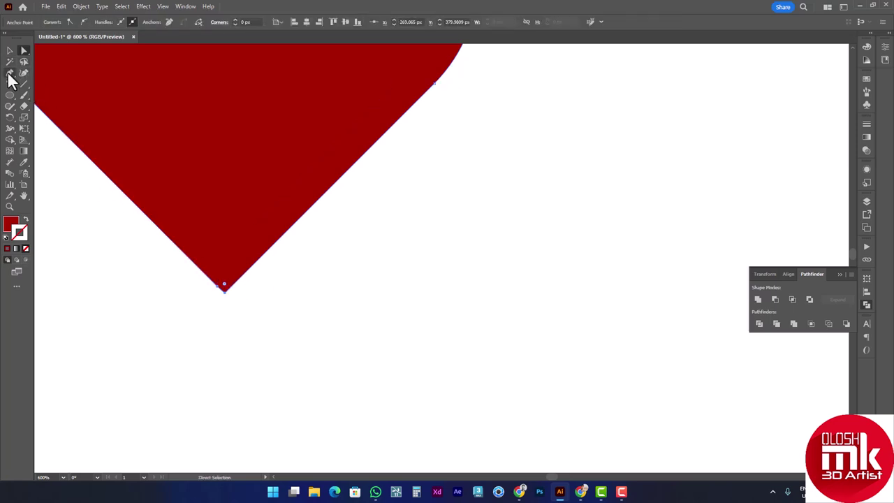
click(9, 73)
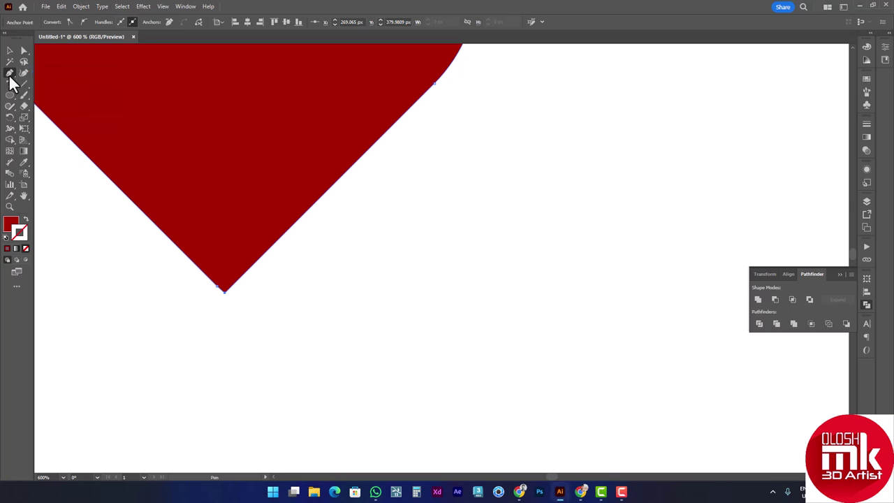
click(10, 77)
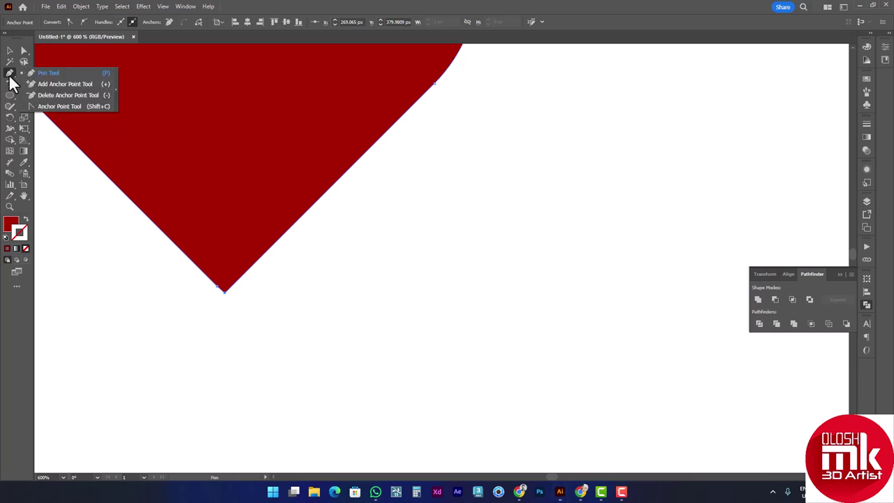
click(44, 95)
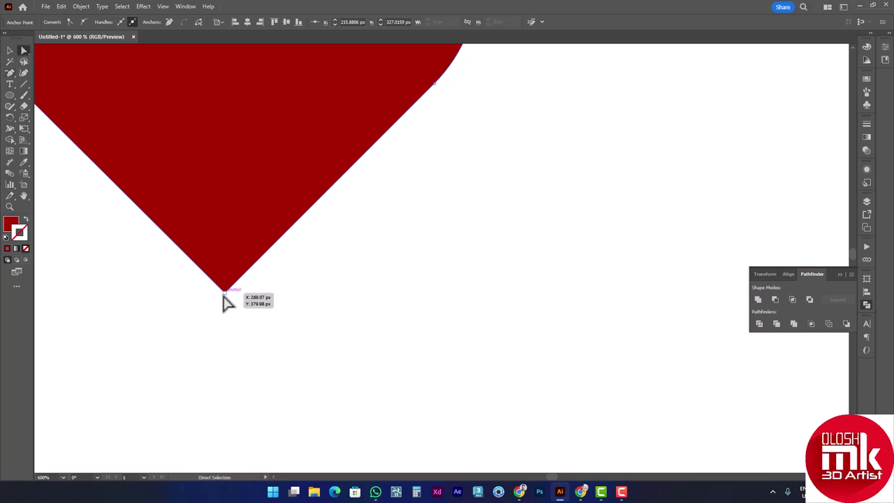
drag(224, 290, 230, 266)
scroll(234, 283, down, 3)
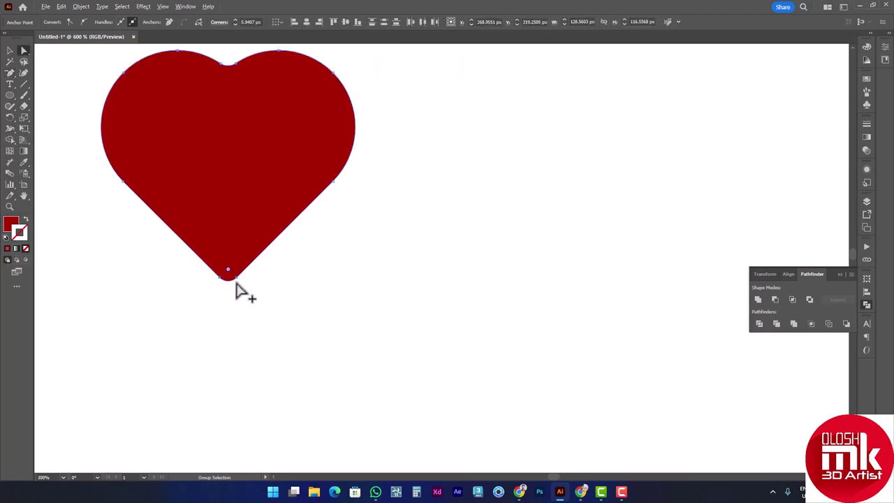
key(v)
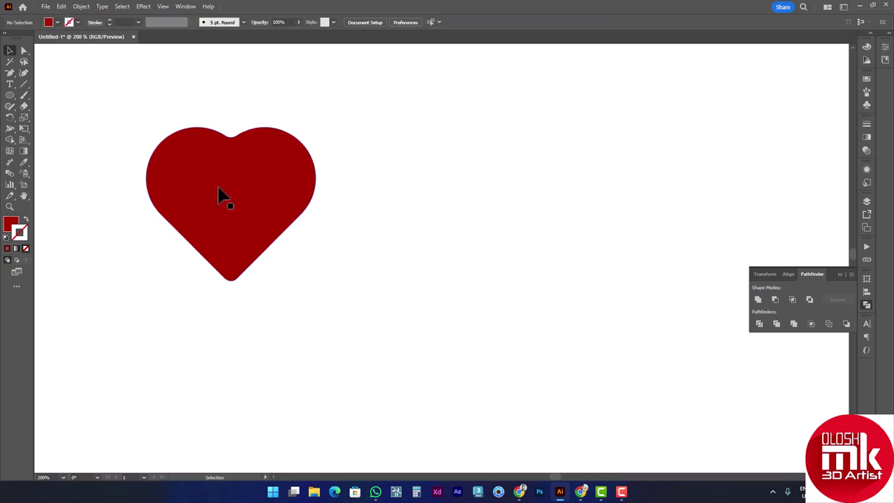
click(219, 196)
scroll(325, 210, down, 2)
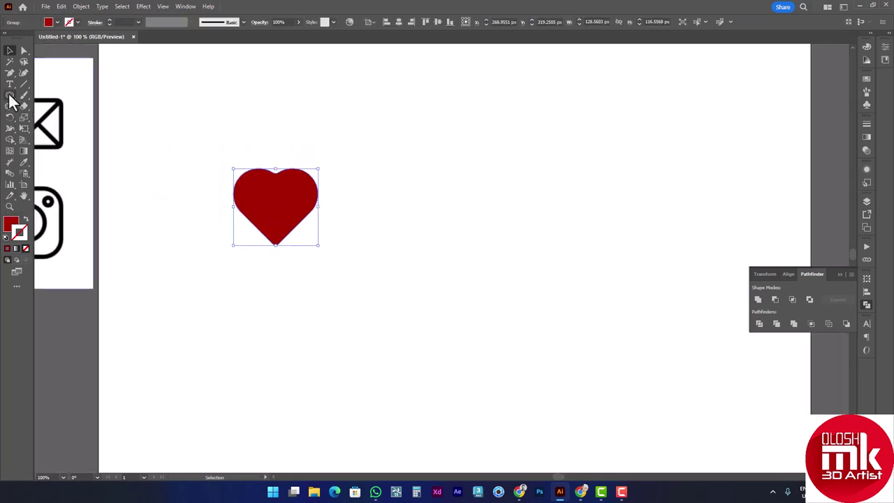
- Draw a large dark-red square, about 460.94 × 460.94 px, over the heart
drag(10, 95, 54, 94)
mouse_move(200, 87)
mouse_down()
mouse_move(543, 346)
mouse_move(504, 317)
mouse_up()
click(10, 50)
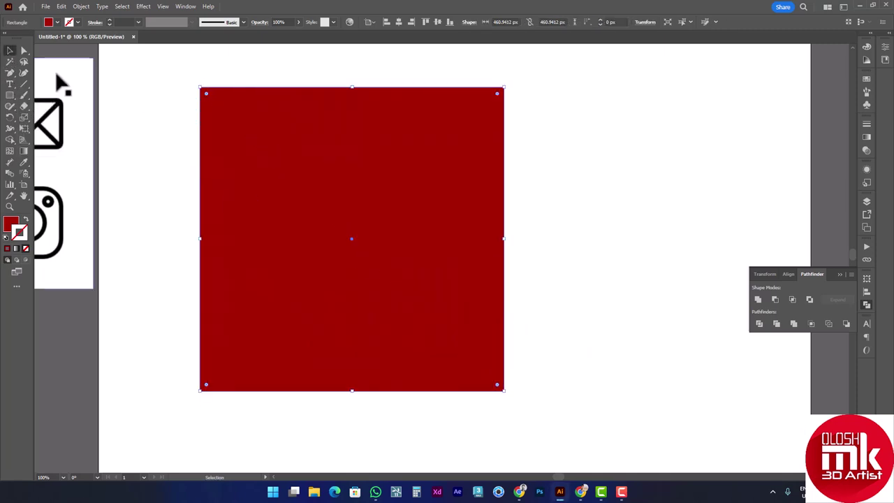
key(ctrl+a)
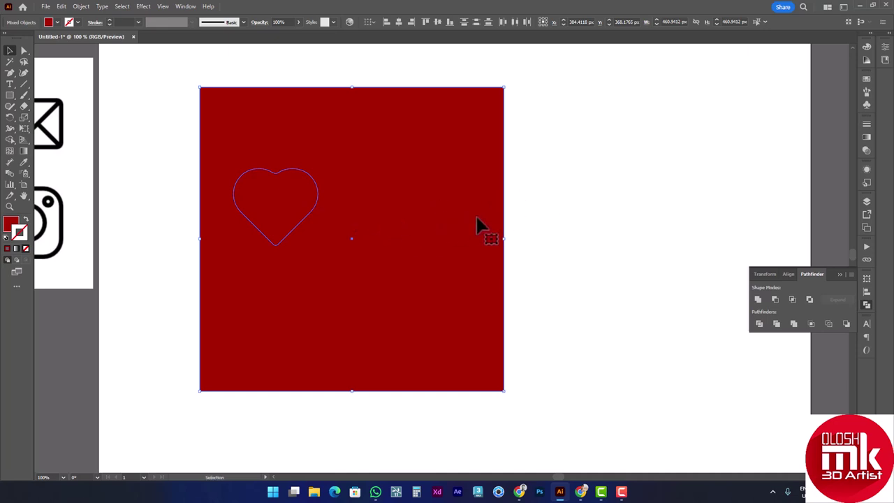
click(575, 270)
- Locate the heart in Outline view, then return to full colour and right-click it
key(ctrl+y)
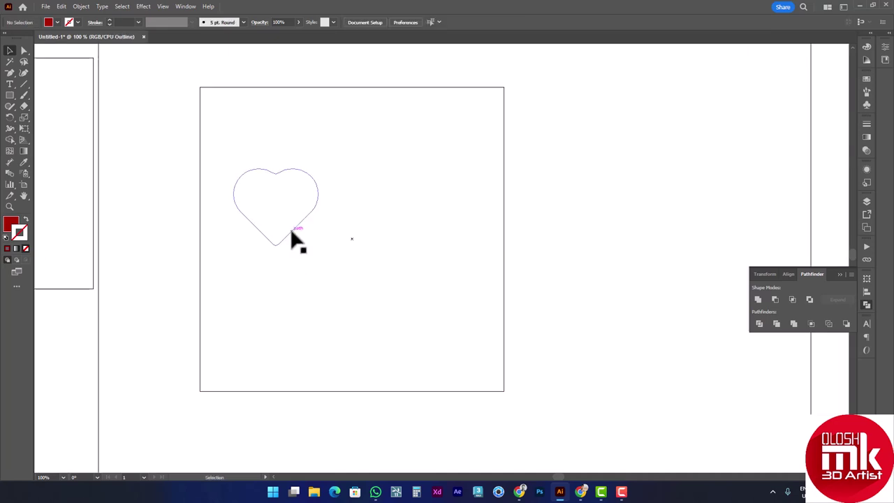
click(290, 232)
key(ctrl+y)
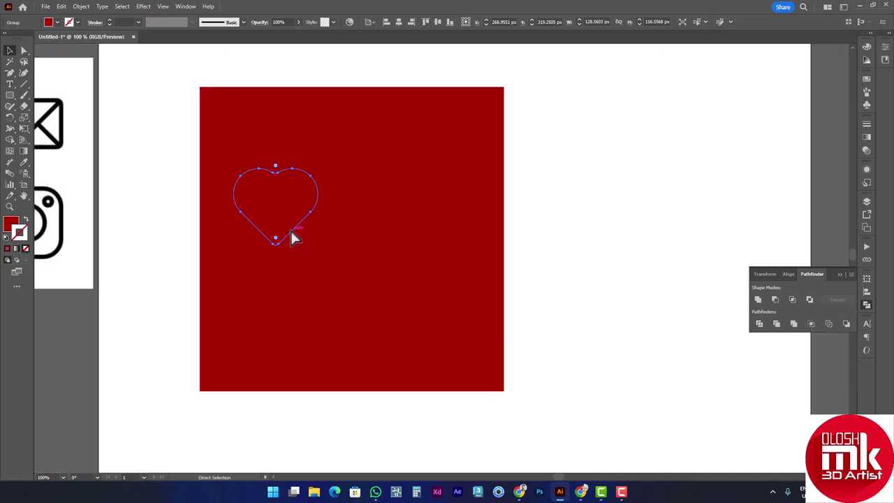
key(v)
right_click(292, 233)
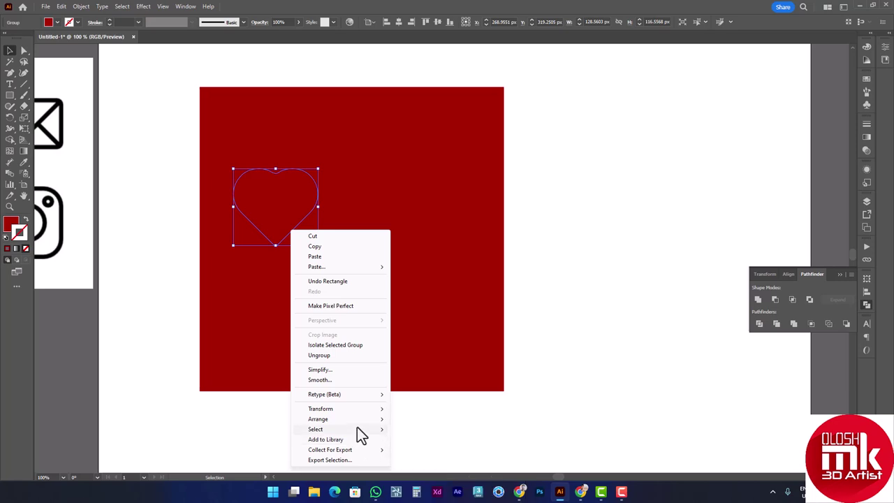
- Fill the heart with white using the Color panel
mouse_move(318, 418)
click(412, 422)
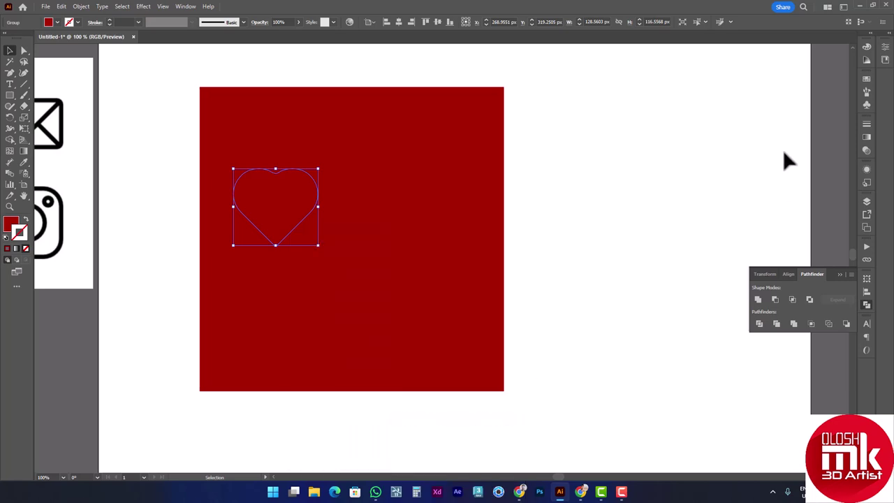
click(866, 47)
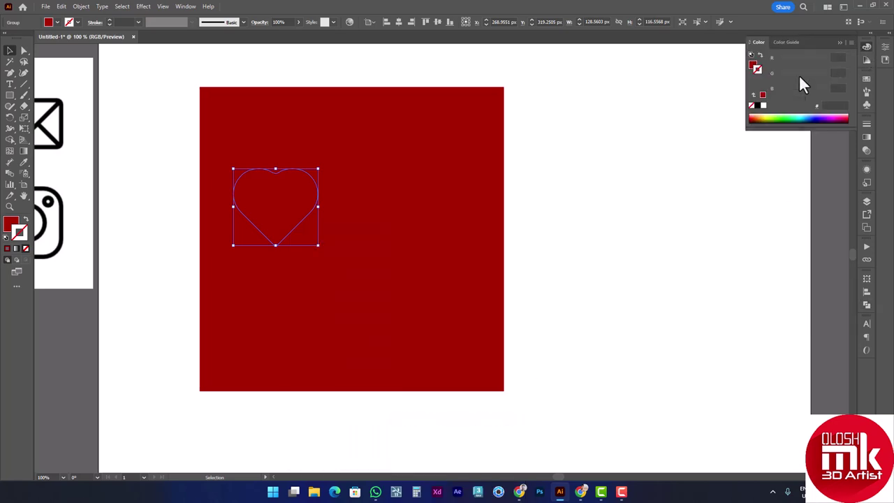
click(753, 66)
click(763, 105)
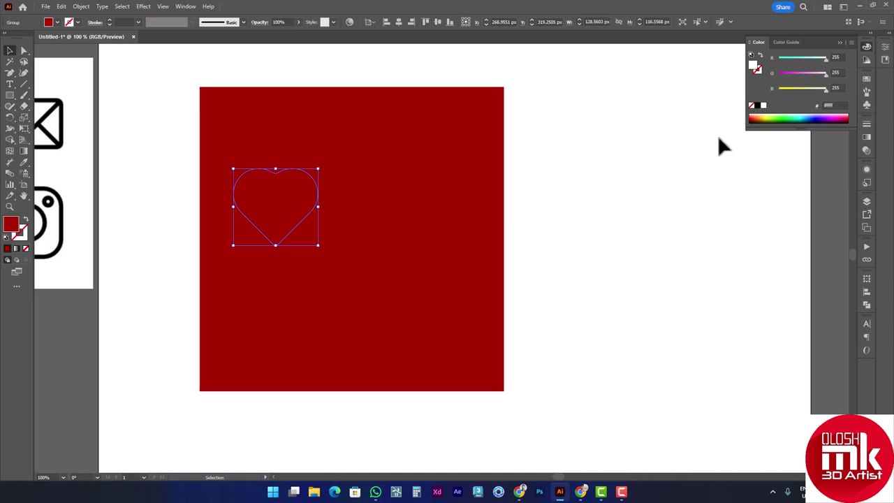
click(564, 244)
- Vertically centre the heart in the square, using the square as key object
drag(285, 219, 336, 225)
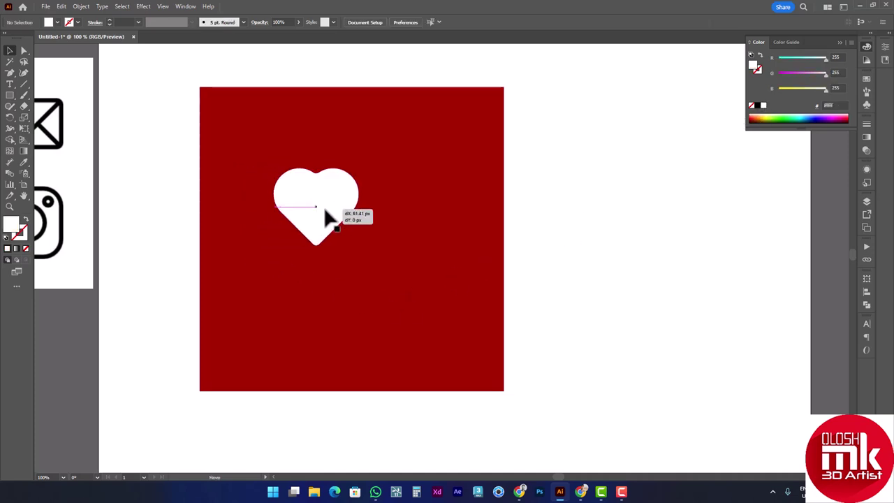
shift+click(251, 273)
click(406, 257)
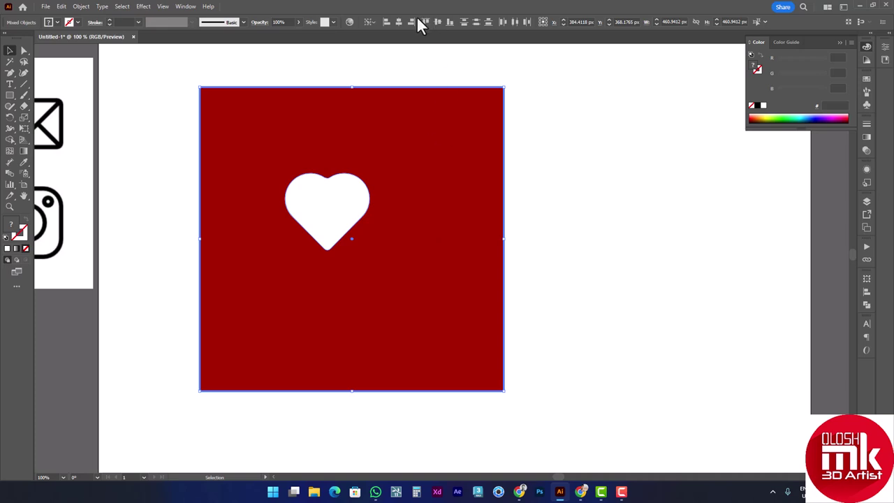
click(249, 280)
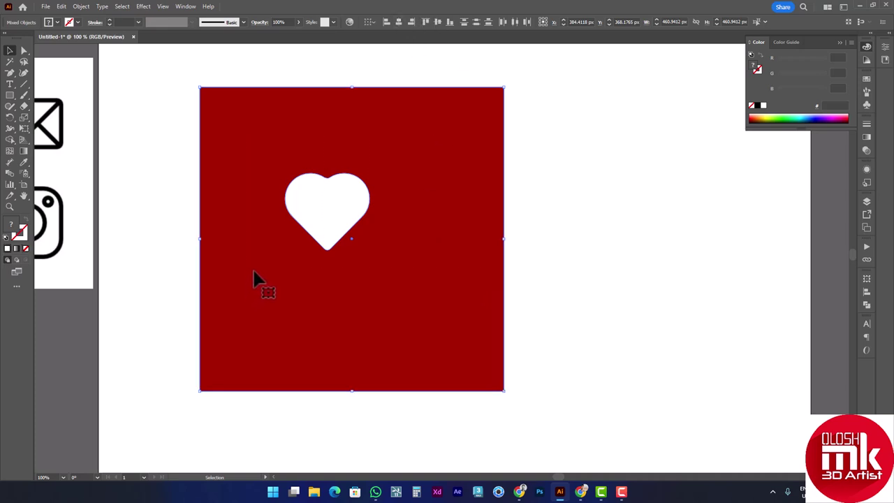
click(426, 135)
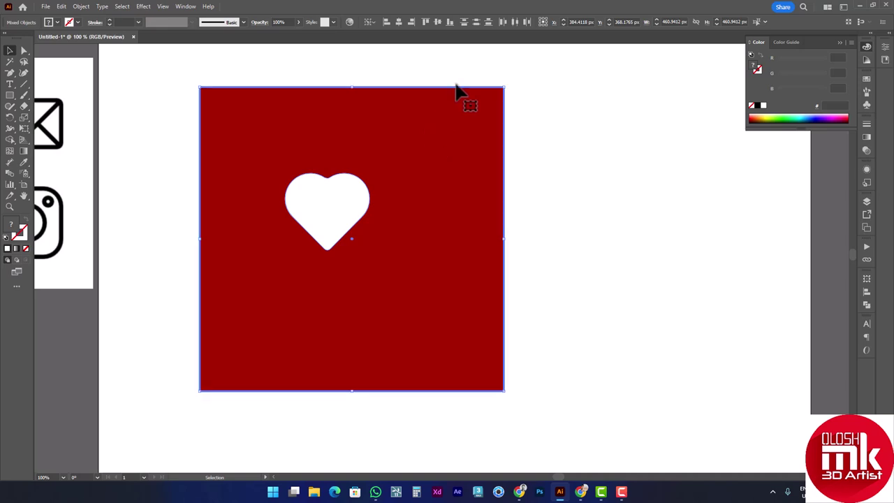
click(440, 26)
- Centre the heart horizontally in the square and enlarge it slightly
click(395, 22)
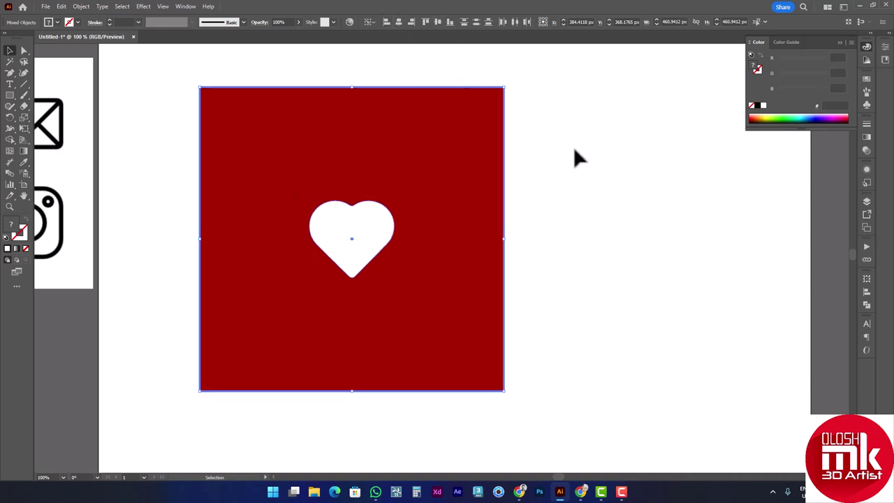
click(575, 155)
click(362, 264)
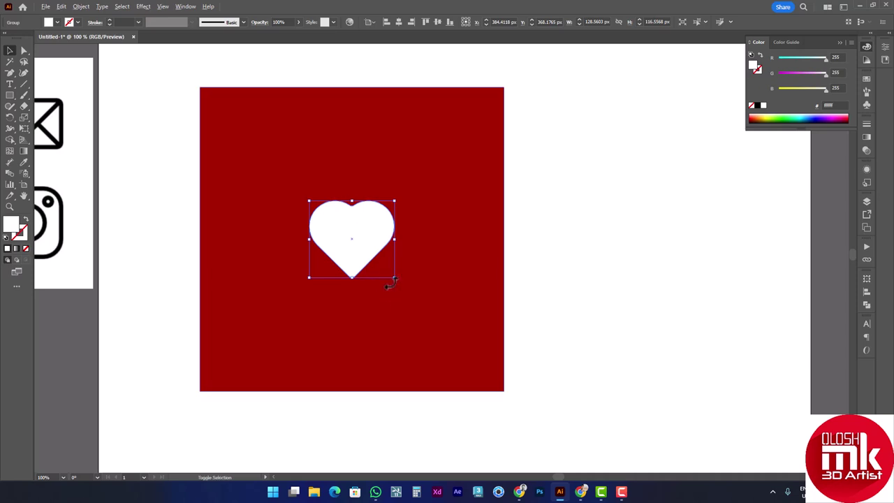
drag(394, 280, 399, 283)
click(610, 222)
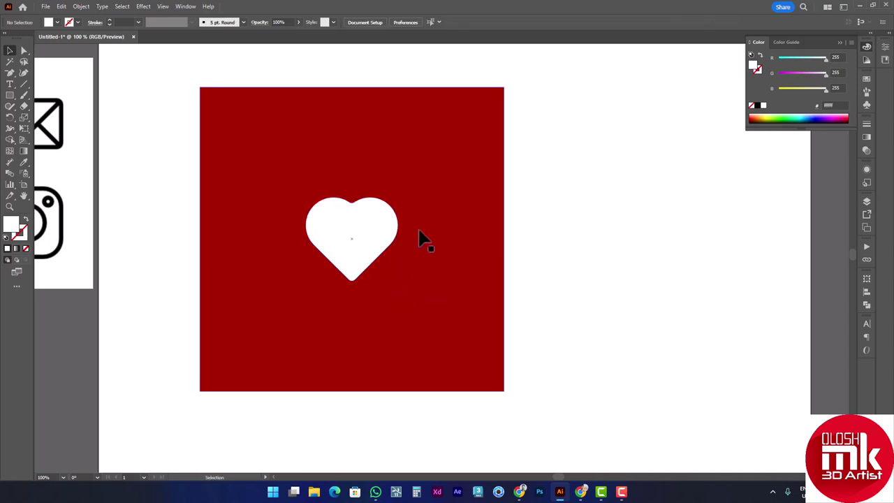
- Duplicate the heart down-right and arrange the copy in front
drag(377, 244, 432, 281)
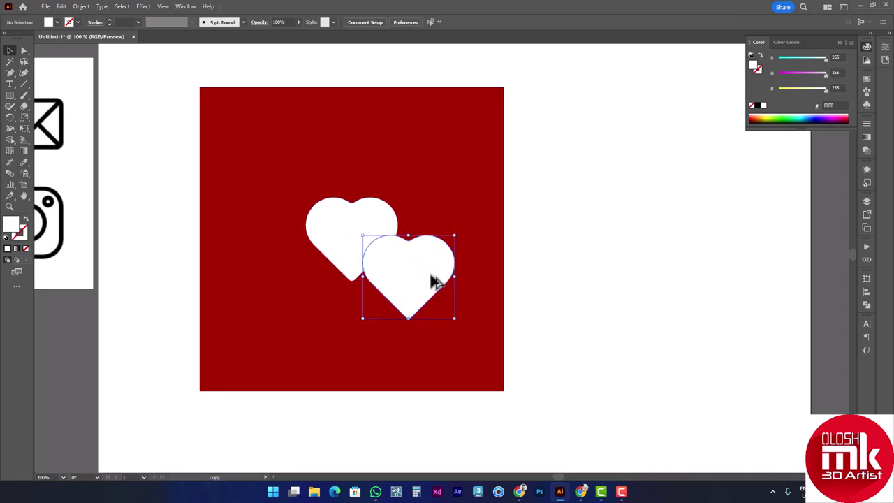
click(346, 252)
right_click(344, 242)
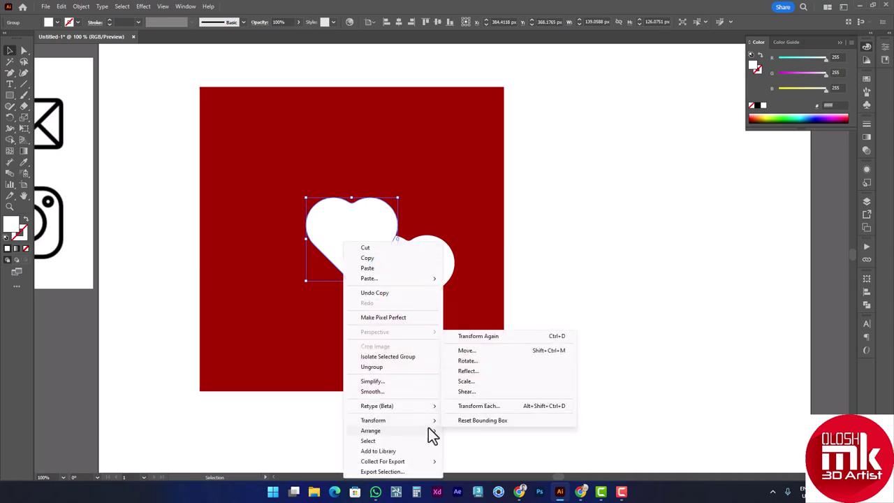
mouse_move(371, 430)
click(461, 431)
click(598, 300)
click(443, 283)
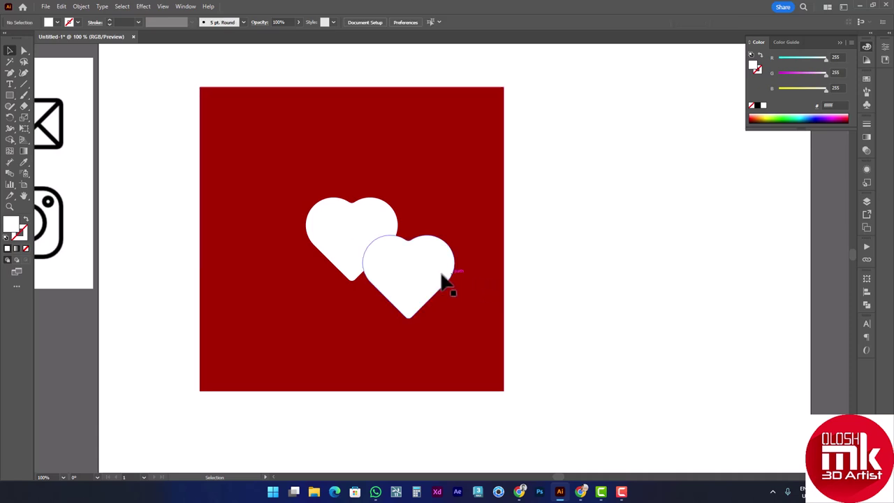
- Give the copied heart the square's red, then darken it to R 114 (hex 720000)
click(23, 162)
click(343, 132)
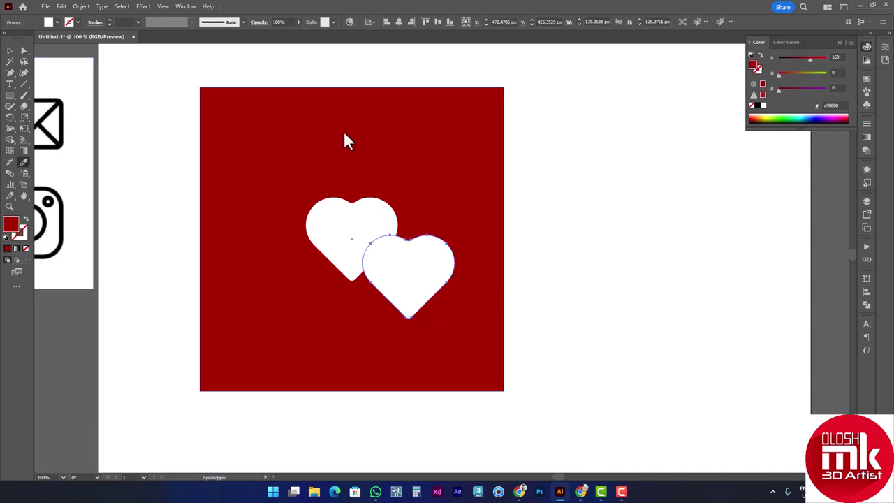
key(v)
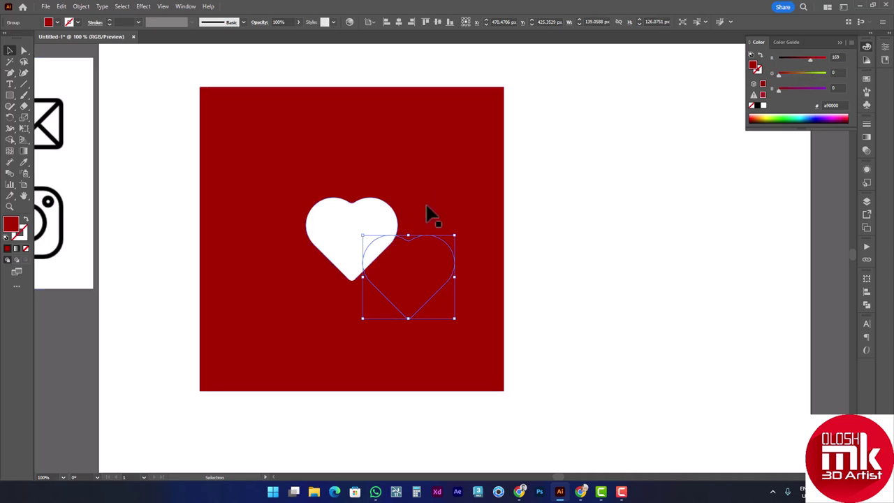
drag(808, 59, 801, 59)
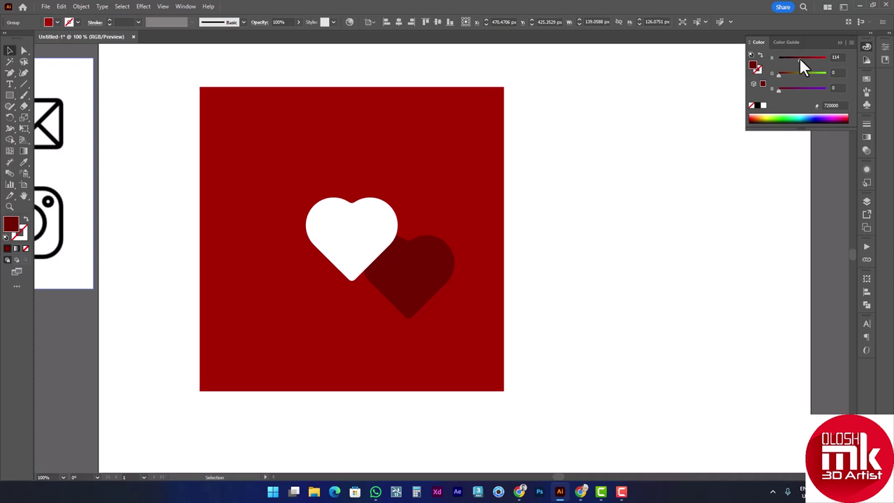
- Apply the same dark red to the other heart with the Eyedropper
click(343, 240)
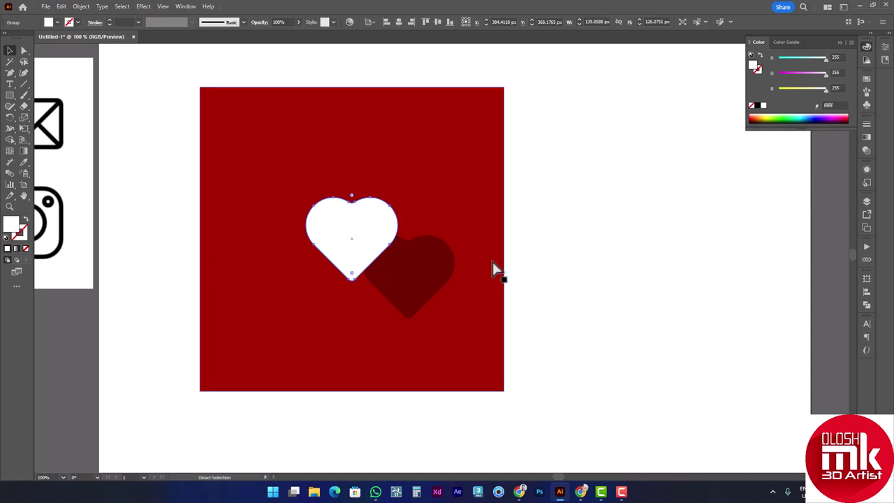
click(493, 261)
key(v)
click(369, 244)
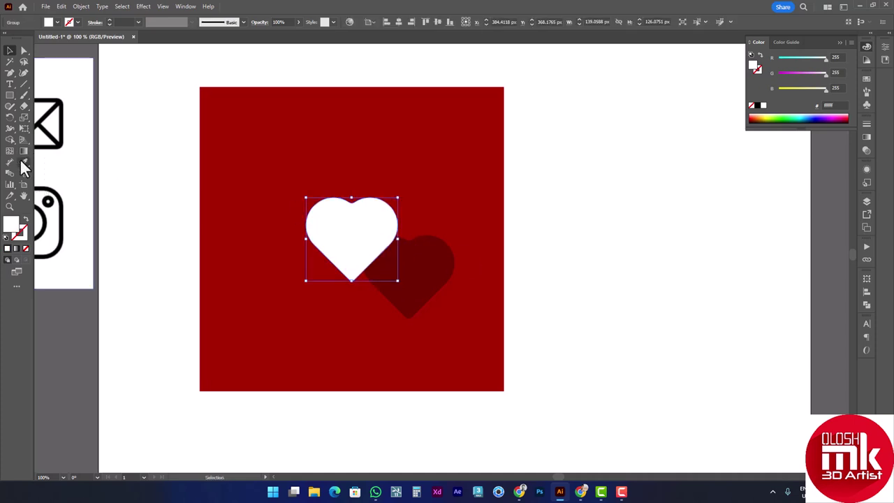
click(22, 161)
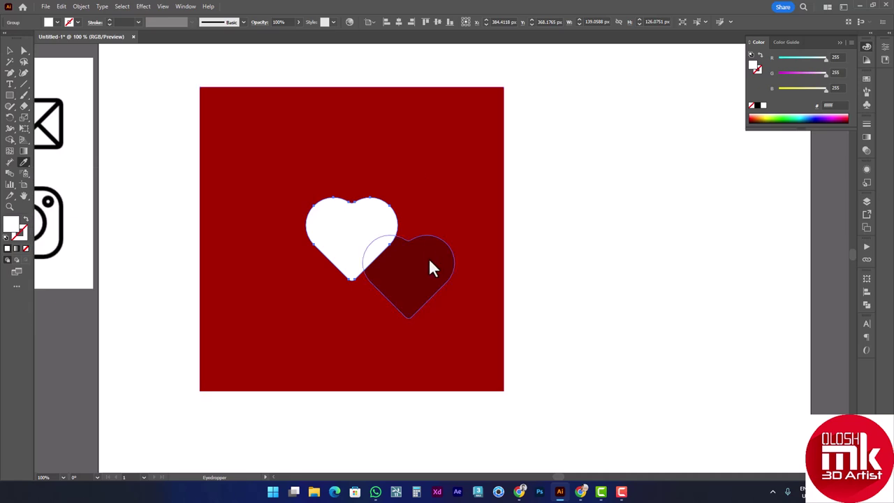
click(429, 257)
- Select both dark red hearts together and group them
click(10, 50)
click(531, 232)
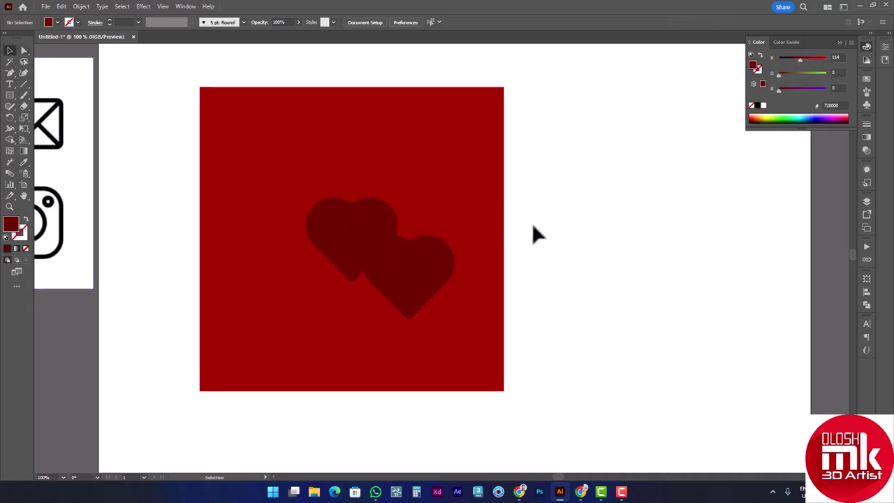
click(433, 274)
shift+click(361, 234)
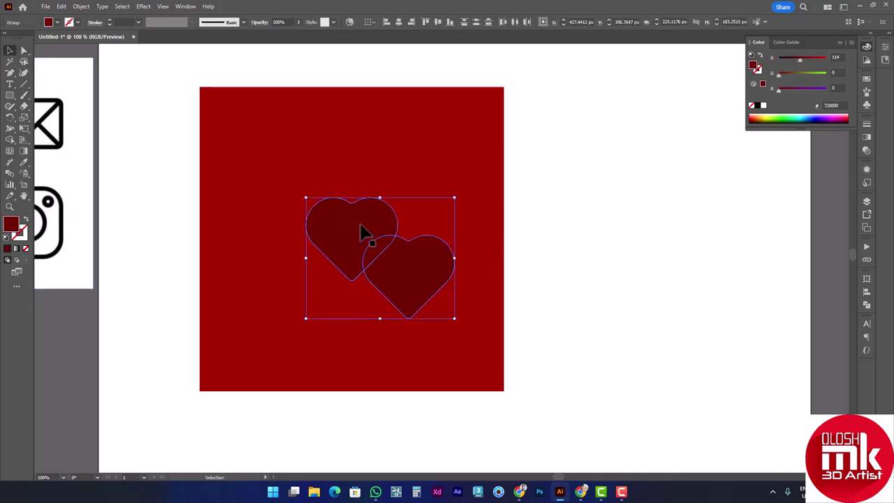
key(ctrl+g)
- Set the blend options to Specified Steps with 10 steps
click(73, 7)
mouse_move(95, 294)
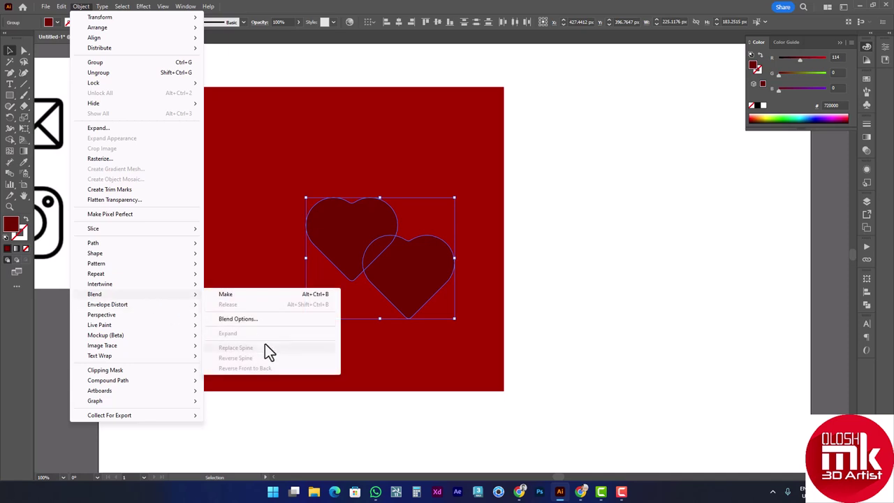
click(262, 320)
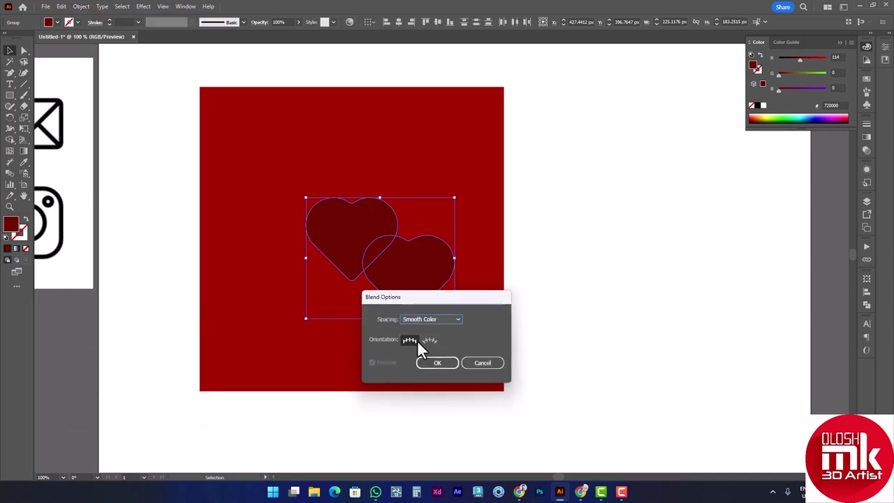
click(433, 321)
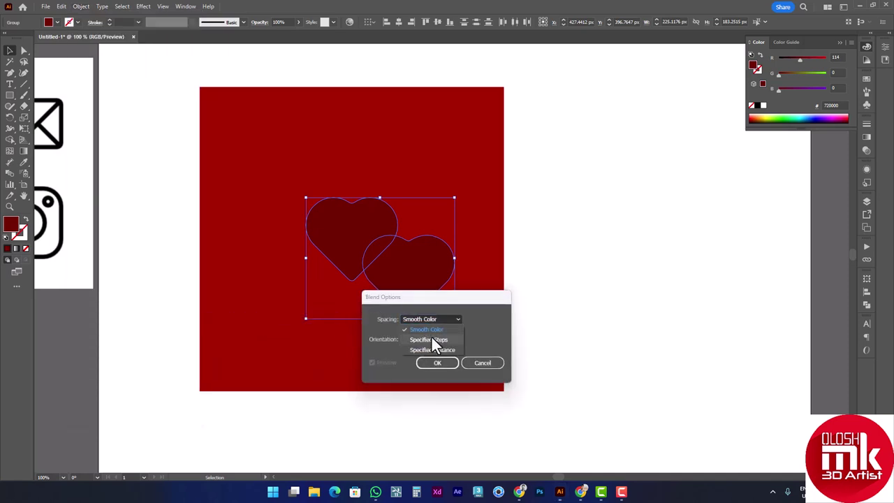
click(442, 339)
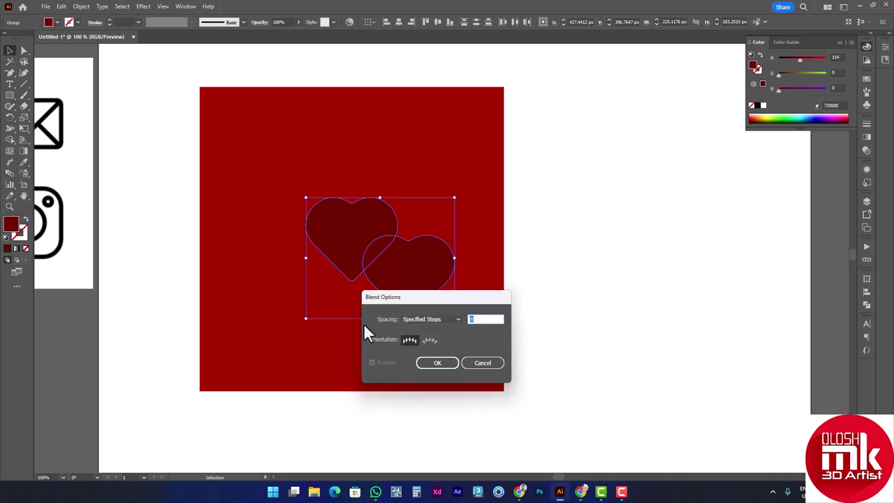
text(100)
key(Return)
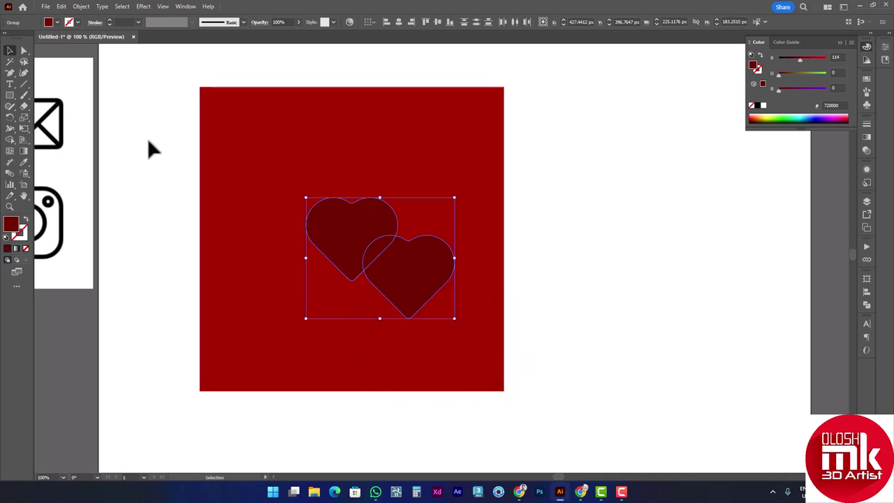
- Make a blend between the two hearts
click(81, 6)
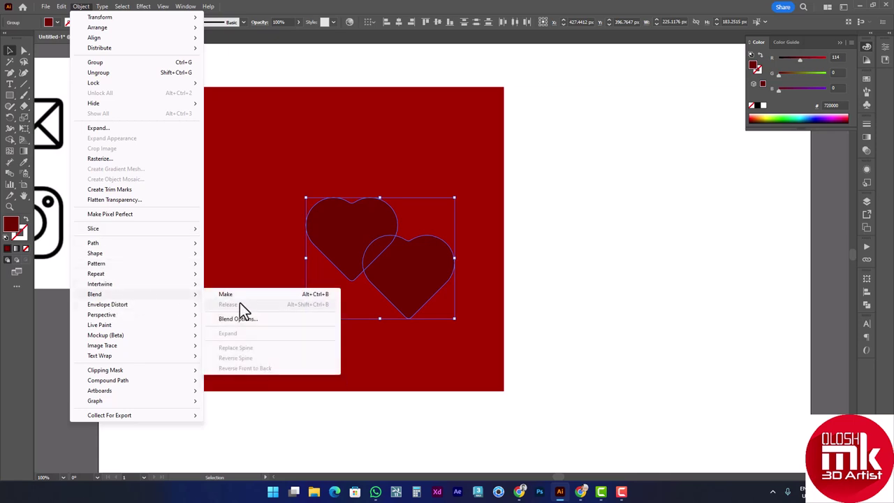
click(240, 297)
click(573, 276)
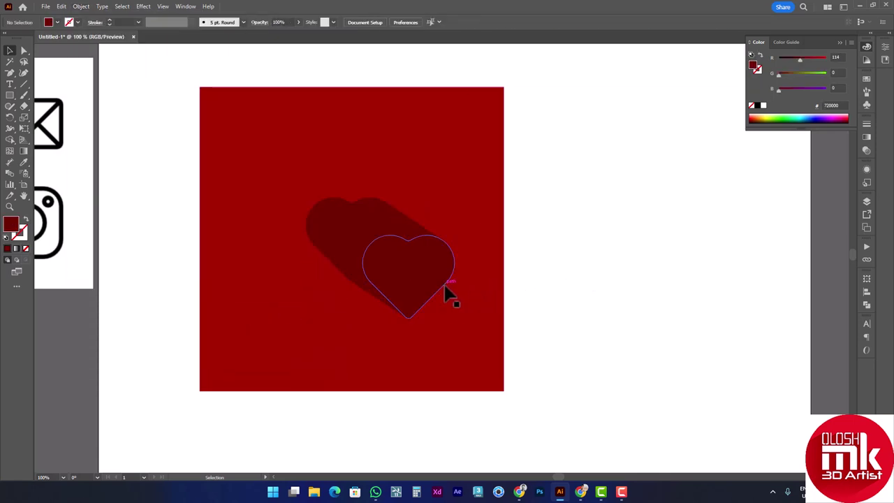
- Give the back heart inside the blend the square's background red
key(a)
click(437, 285)
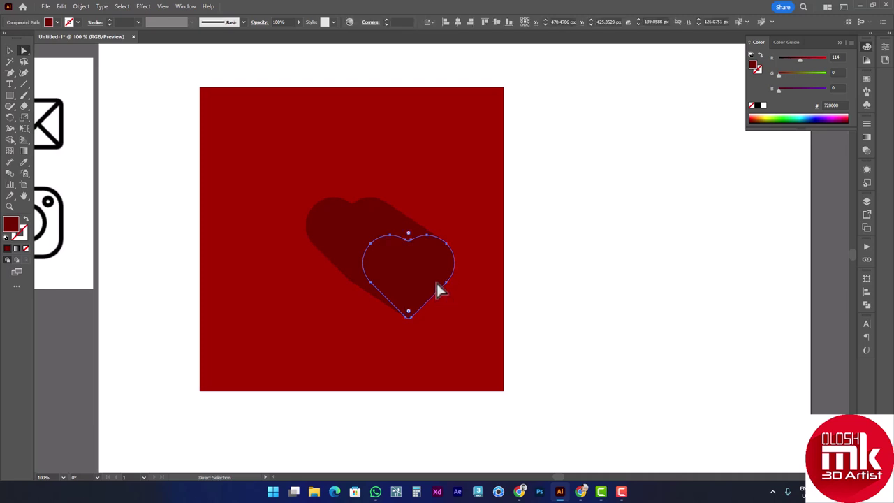
click(429, 264)
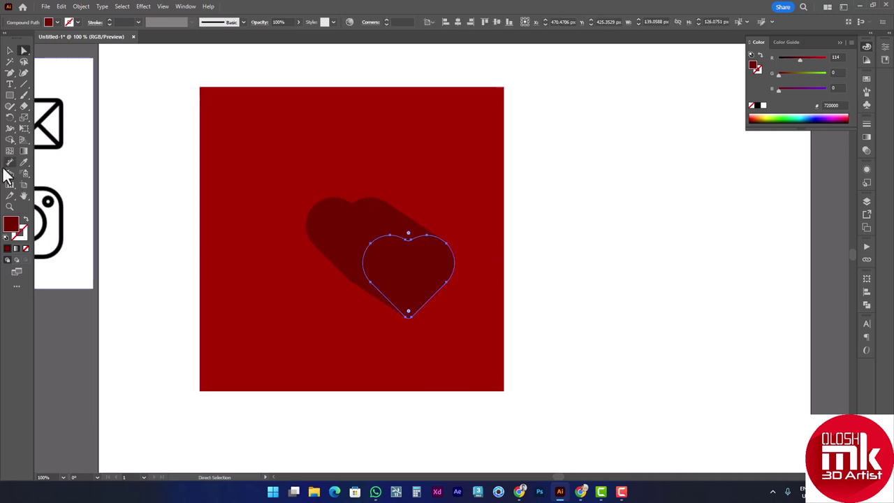
click(24, 150)
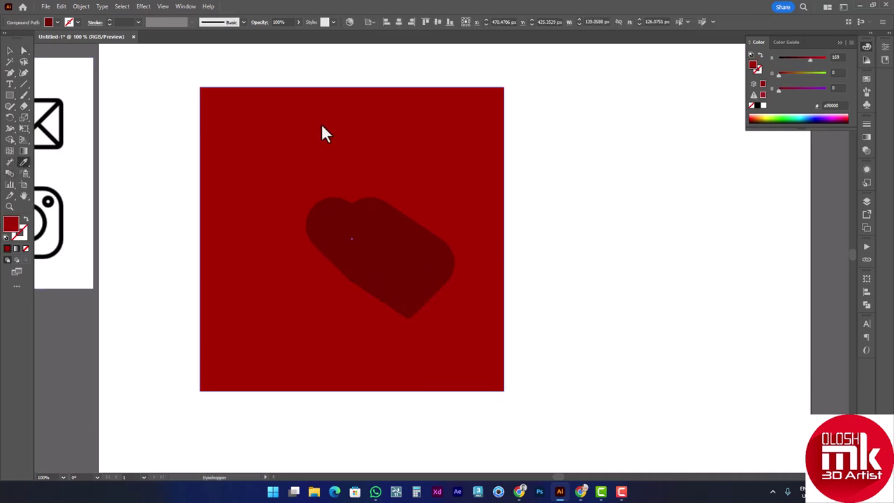
click(10, 51)
click(599, 198)
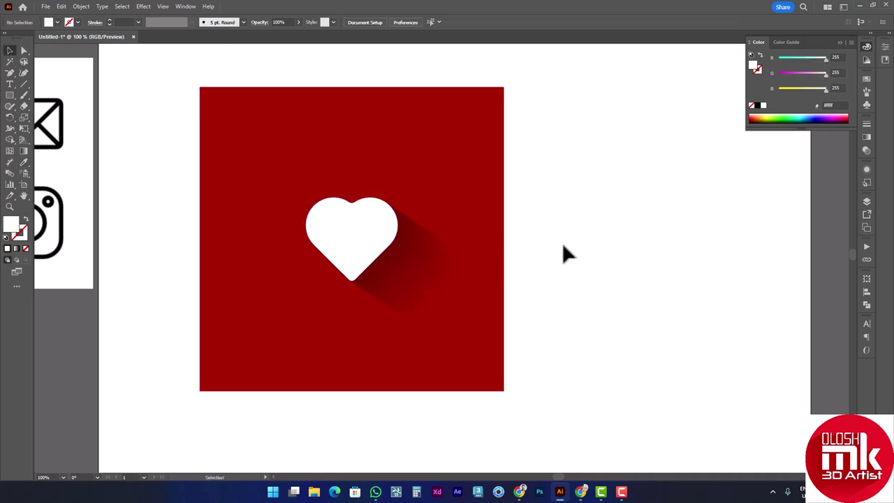
- Move the shadow's end heart down and to the right
click(434, 287)
click(634, 261)
key(a)
click(439, 269)
drag(440, 269, 479, 329)
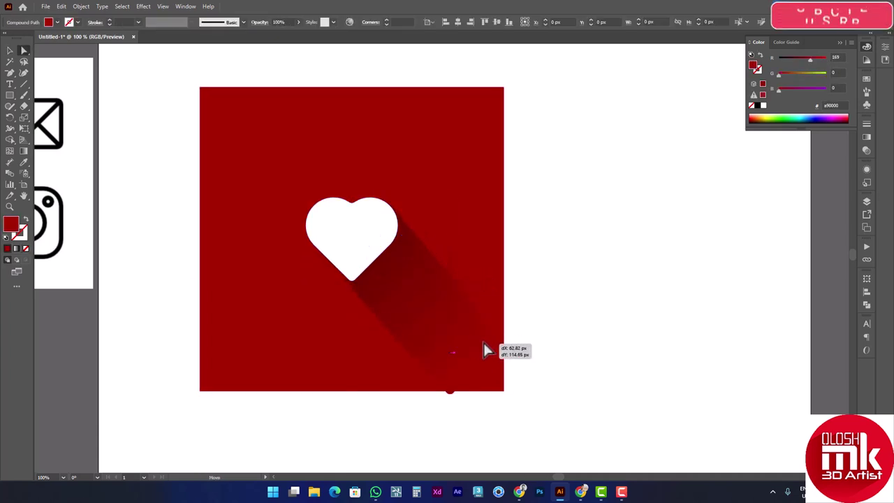
- Shrink the end heart to about 108.12 × 98.02 px and reposition it along the shadow
click(9, 50)
mouse_move(493, 376)
mouse_down()
mouse_move(483, 368)
mouse_move(499, 386)
mouse_move(414, 302)
mouse_up()
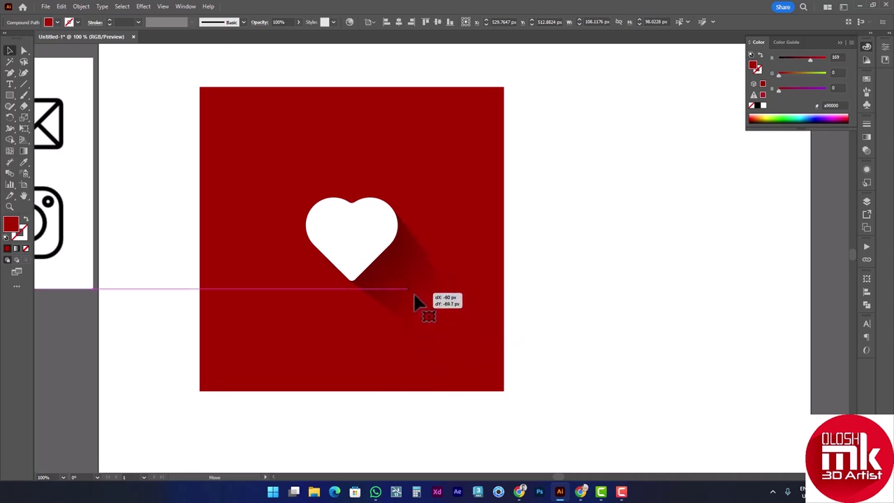
mouse_move(415, 302)
mouse_down()
mouse_move(421, 298)
mouse_move(431, 318)
mouse_up()
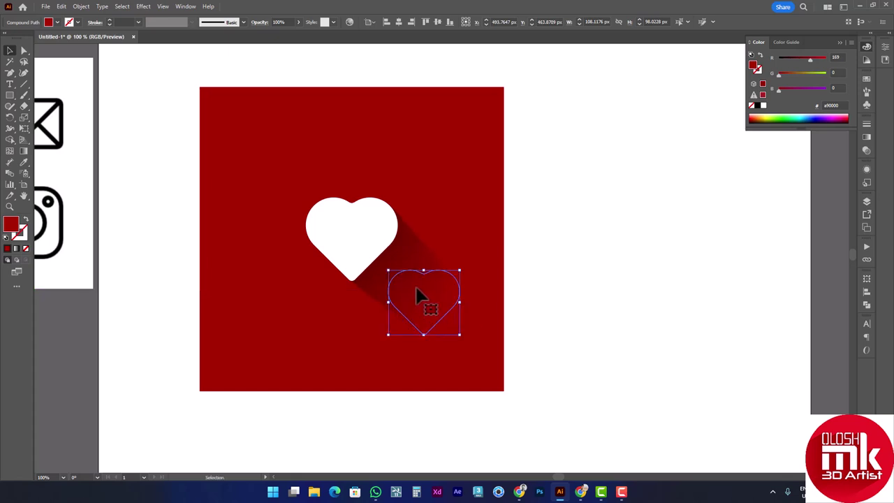
scroll(420, 297, up, 2)
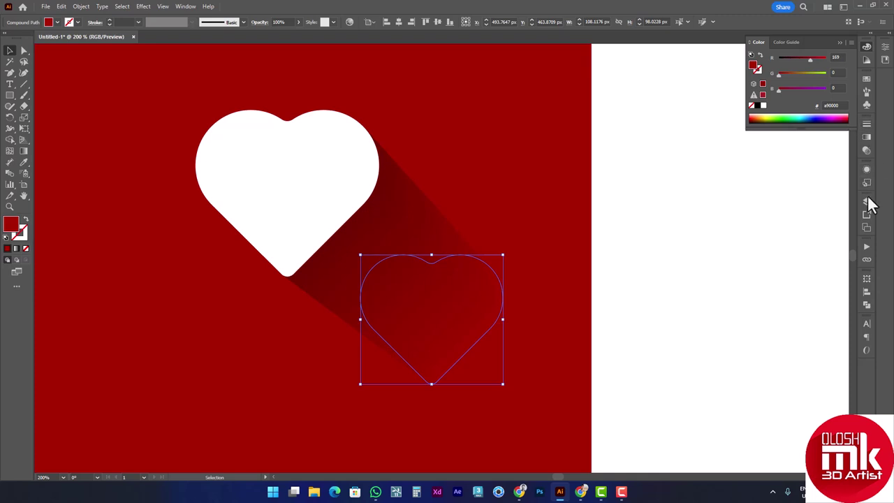
- Fade the shadow's end heart to 0% opacity in the Transparency panel
click(870, 152)
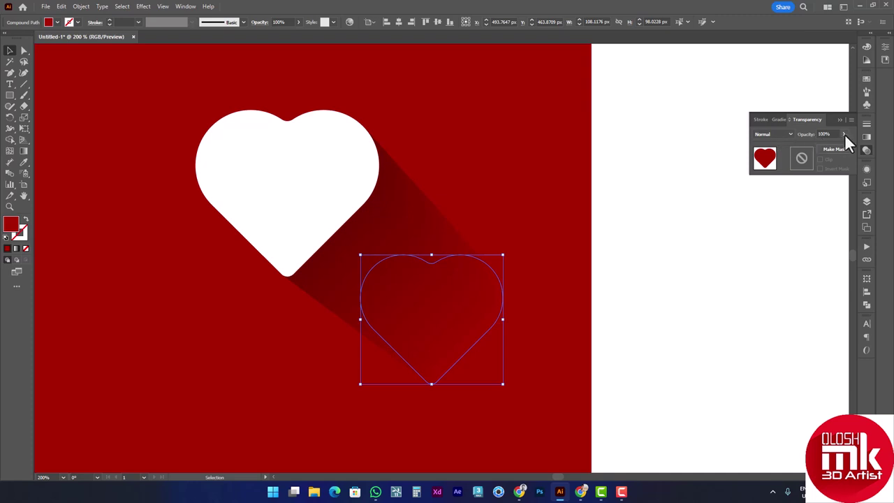
drag(820, 145, 786, 146)
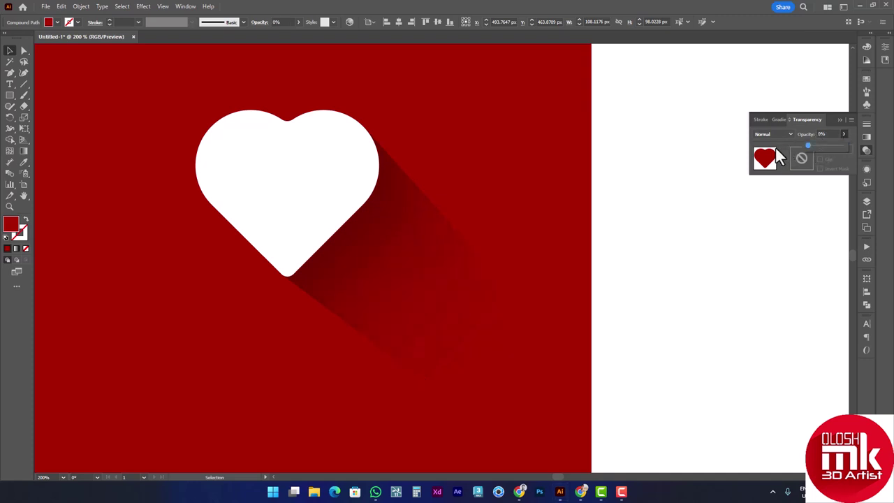
scroll(419, 192, up, 4)
scroll(412, 194, down, 5)
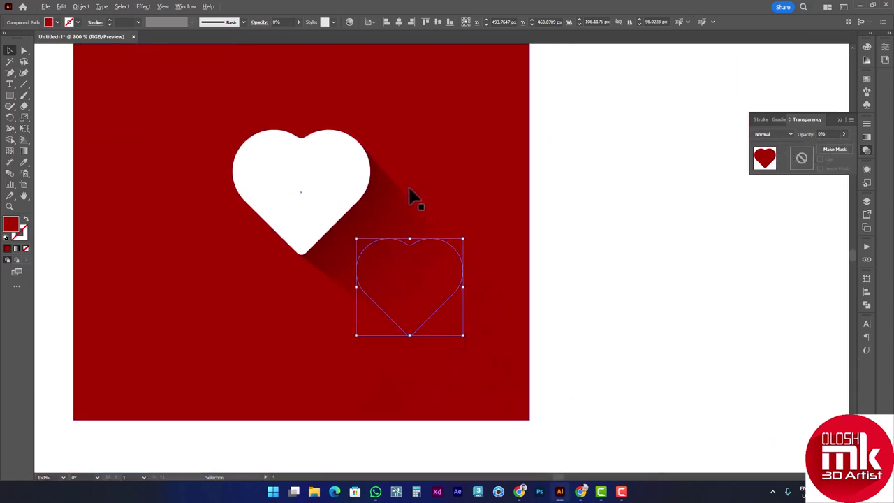
click(653, 207)
- Brighten the background square's fill to full red (R 255)
scroll(467, 220, down, 3)
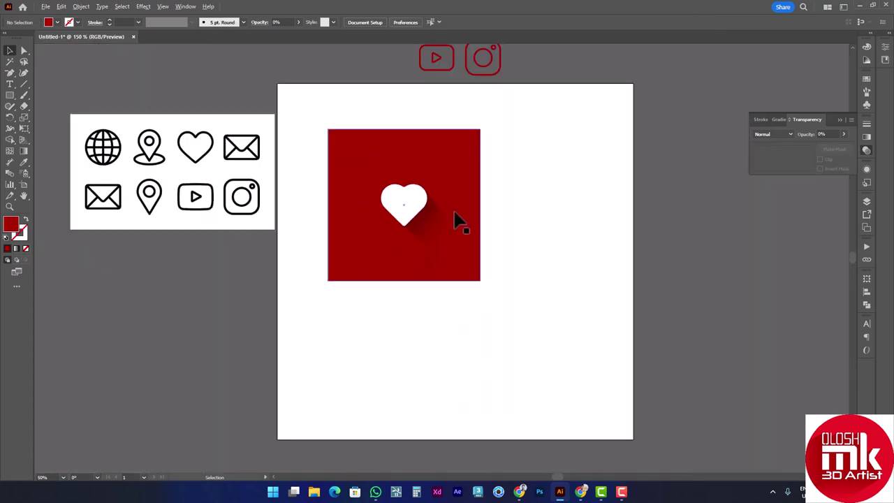
click(383, 161)
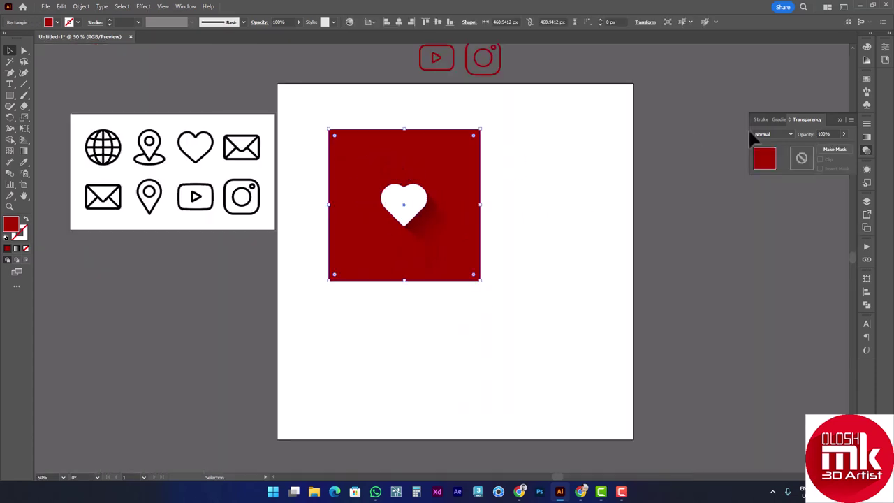
click(867, 47)
drag(809, 60, 832, 57)
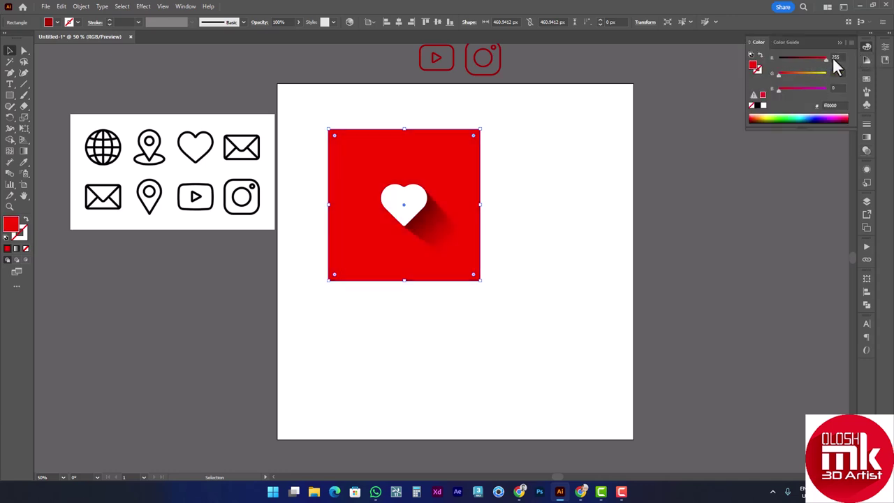
alt+scroll(385, 199, up, 3)
click(726, 222)
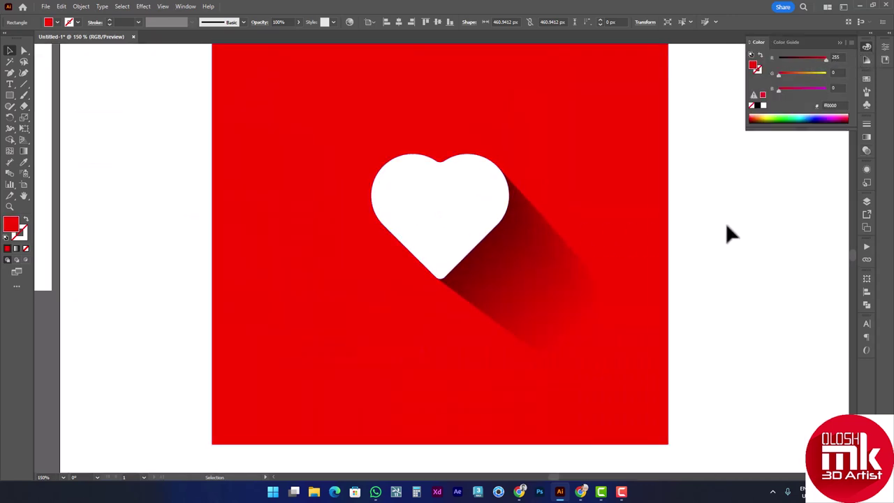
- Raise the shadow's end heart red value to 255
click(575, 299)
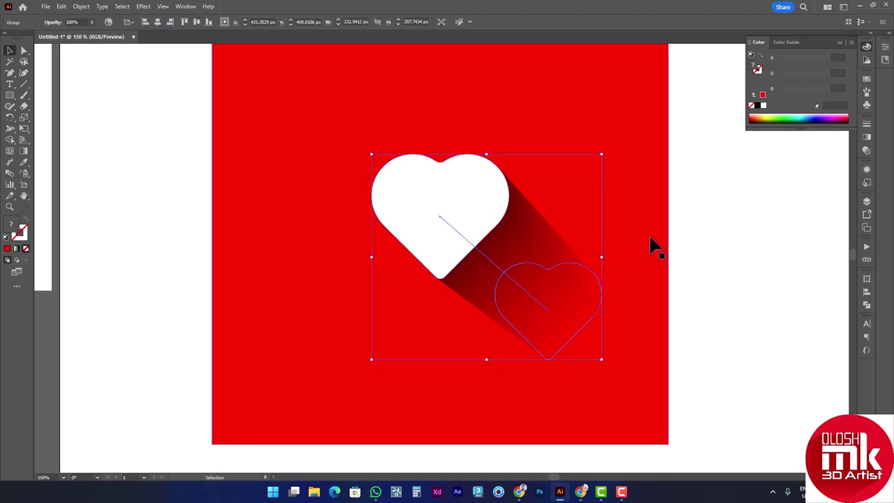
key(a)
click(585, 304)
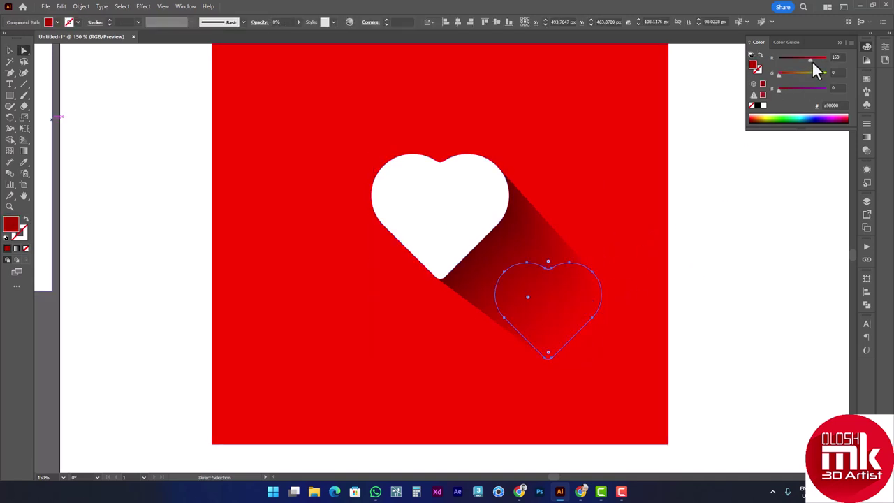
drag(813, 61, 828, 62)
click(722, 285)
key(ctrl+1)
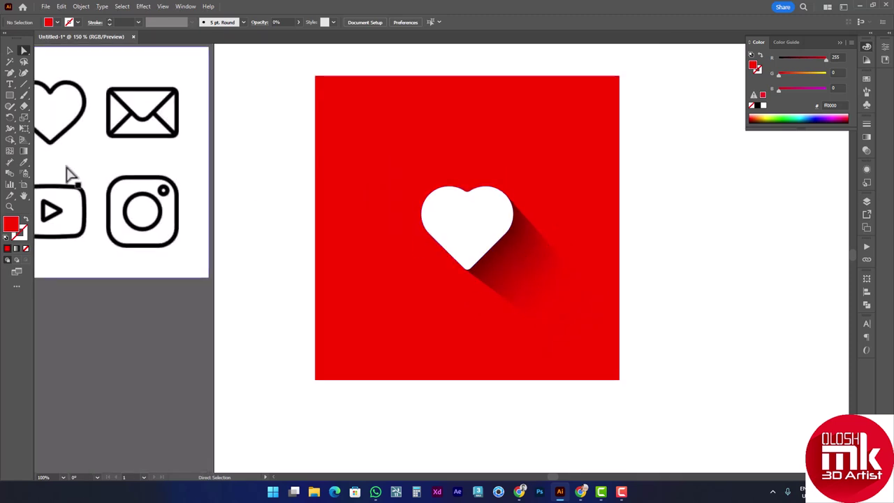
click(10, 50)
click(390, 128)
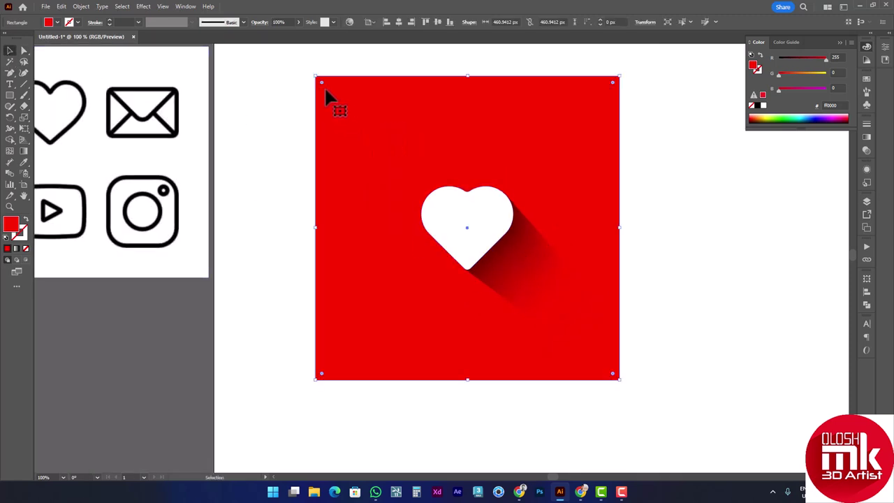
- Round the square into a circle, then enlarge the heart and shadow and shift them down-right
drag(320, 81, 523, 323)
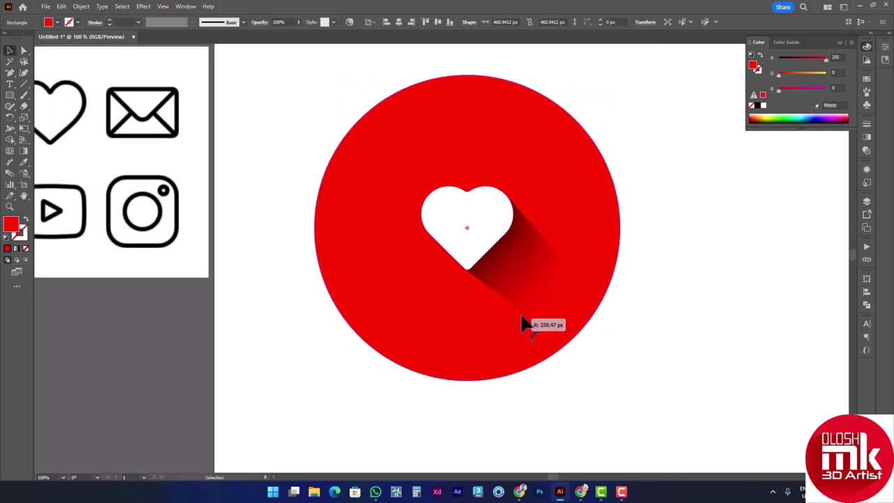
click(691, 278)
drag(334, 78, 620, 375)
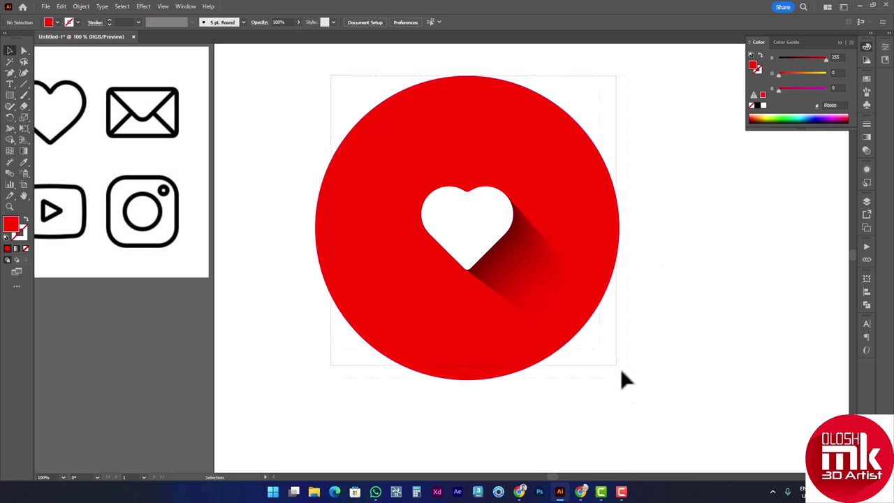
shift+click(578, 250)
drag(575, 323, 612, 357)
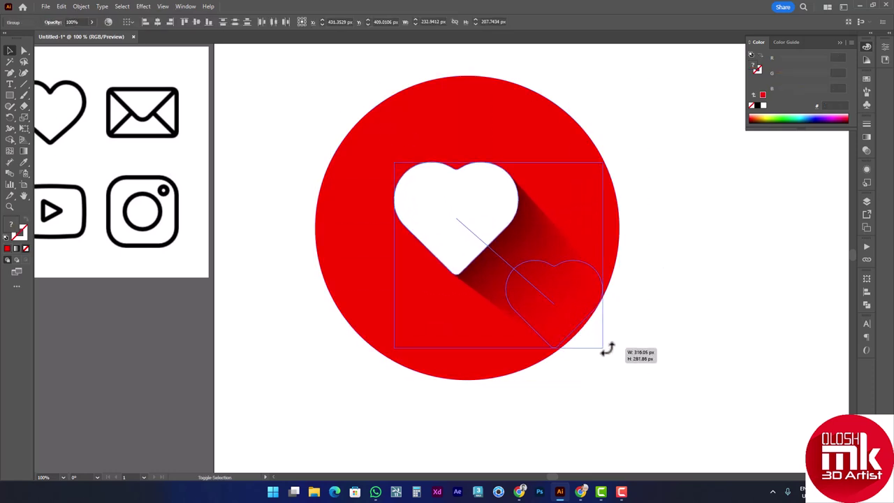
drag(465, 189, 475, 203)
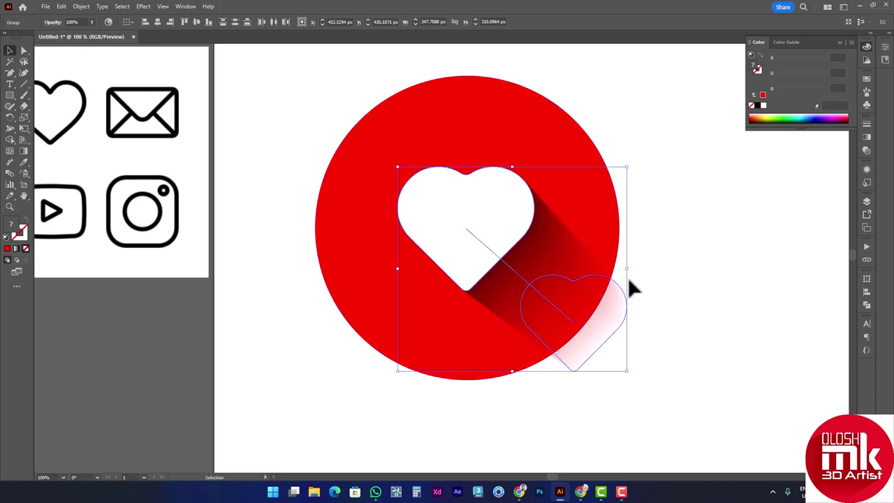
drag(631, 274, 636, 278)
drag(489, 218, 497, 217)
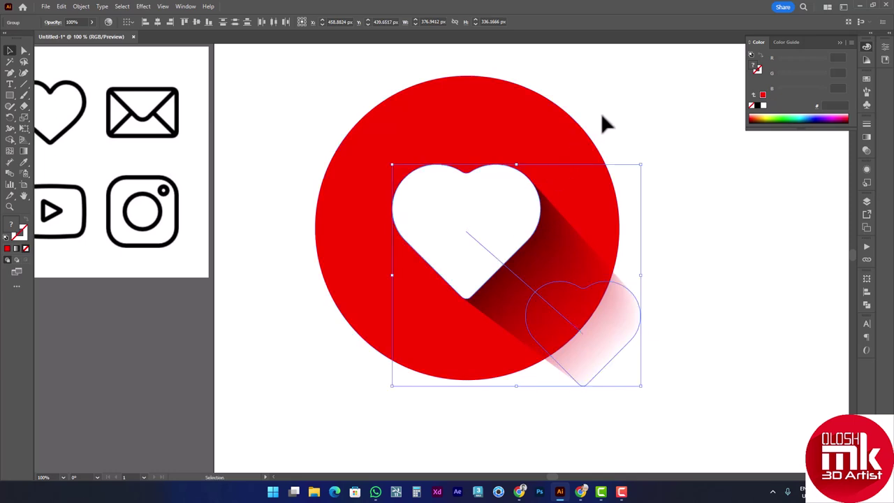
- Centre the red circle horizontally and vertically on the white heart
click(601, 112)
click(491, 185)
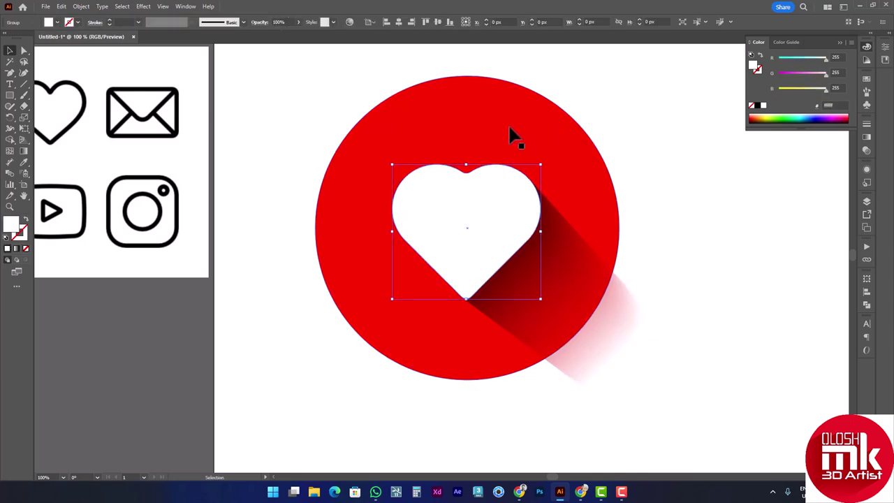
shift+click(507, 128)
click(467, 195)
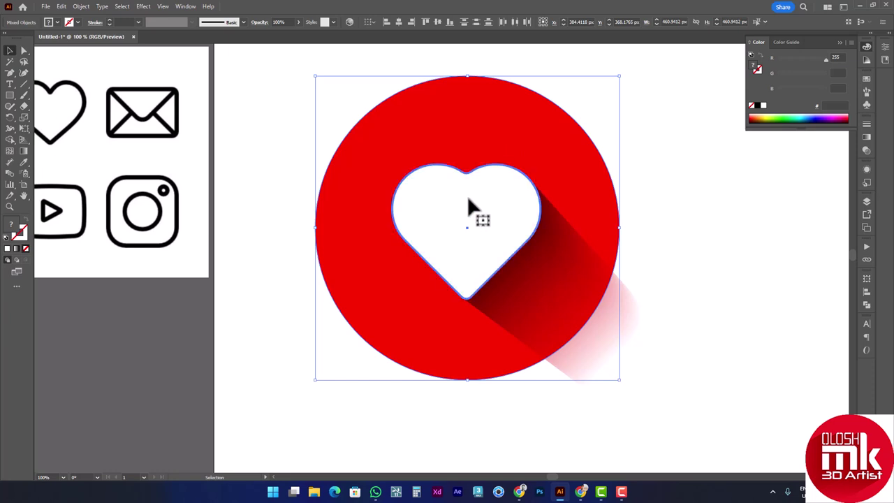
click(403, 20)
click(499, 51)
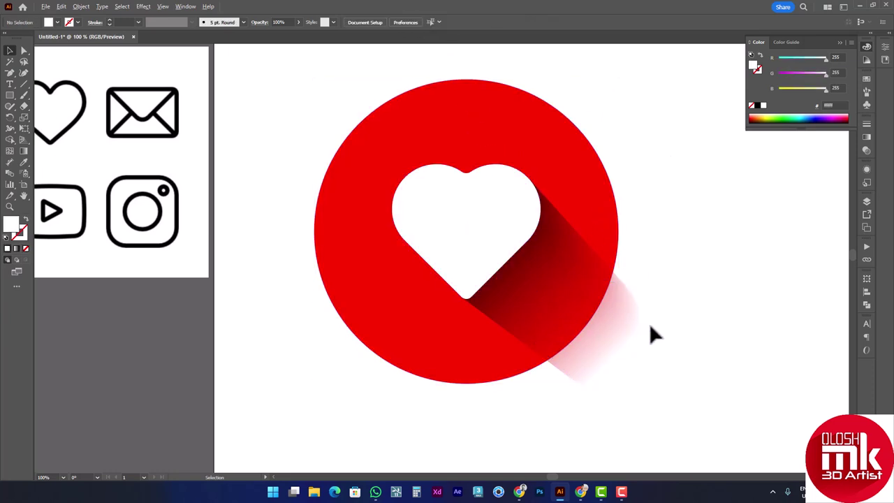
scroll(649, 325, up, 1)
click(618, 323)
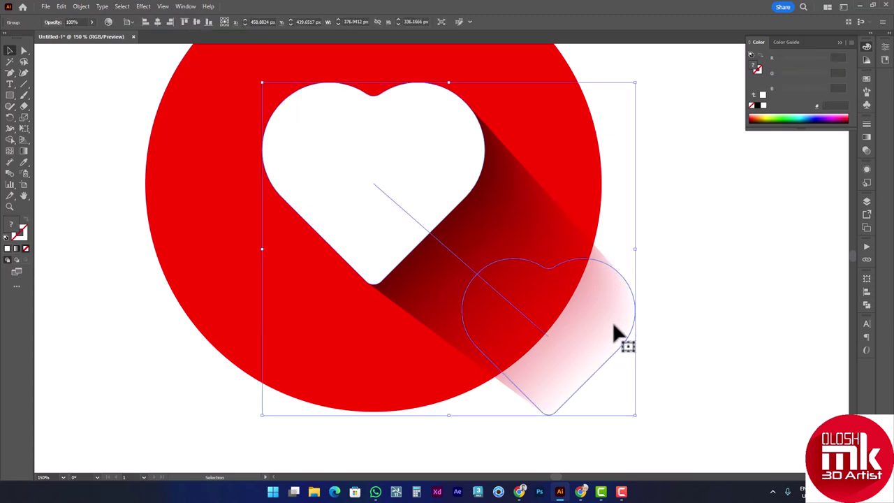
- Drag the blend's end heart up-left to shorten the shadow inside the circle
key(a)
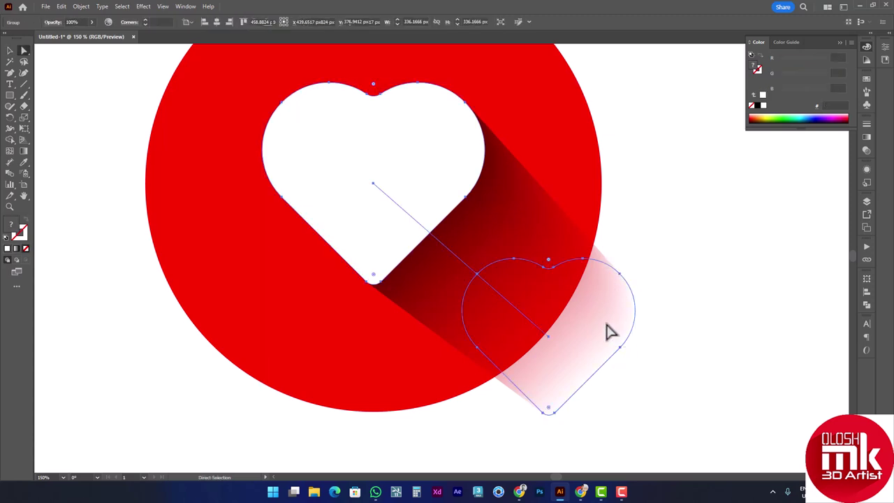
key(ctrl+shift+a)
drag(585, 326, 569, 295)
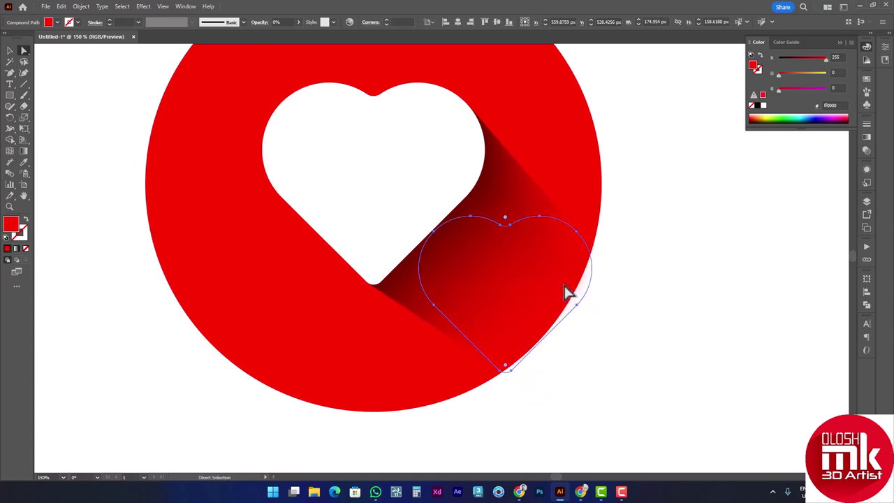
drag(569, 295, 568, 294)
click(645, 303)
- Pan and zoom around the red circle to review the shortened shadow
scroll(640, 307, down, 1)
scroll(622, 230, up, 1)
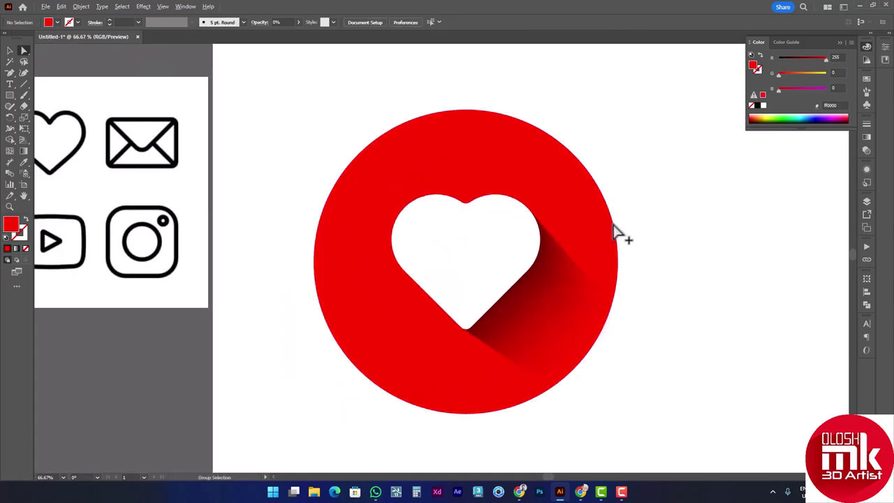
drag(511, 133, 473, 160)
scroll(471, 182, down, 1)
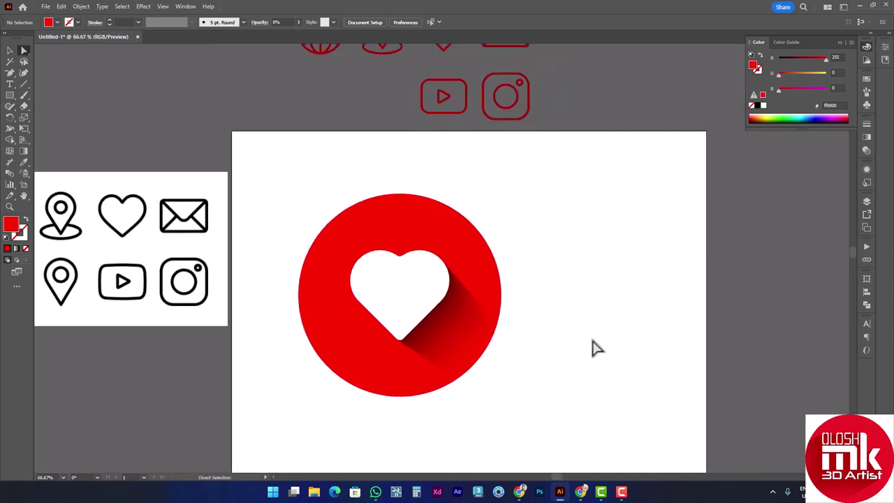
drag(545, 232, 528, 219)
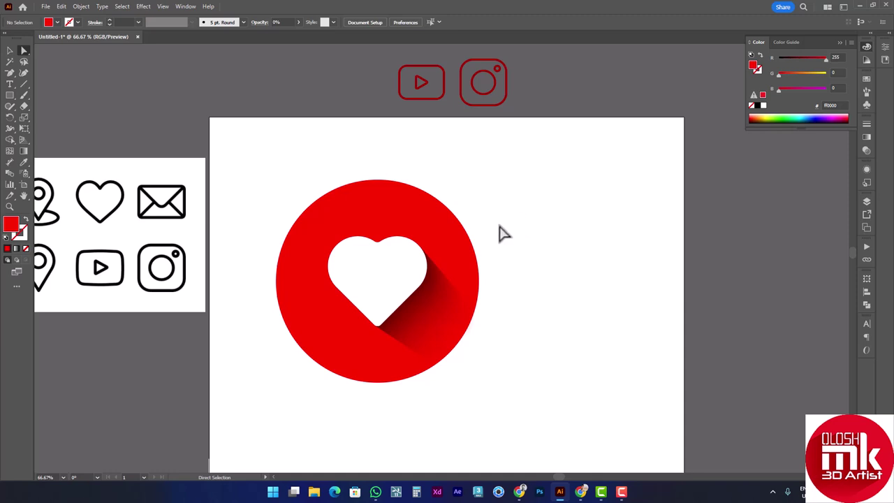
drag(513, 315, 565, 301)
scroll(475, 314, up, 1)
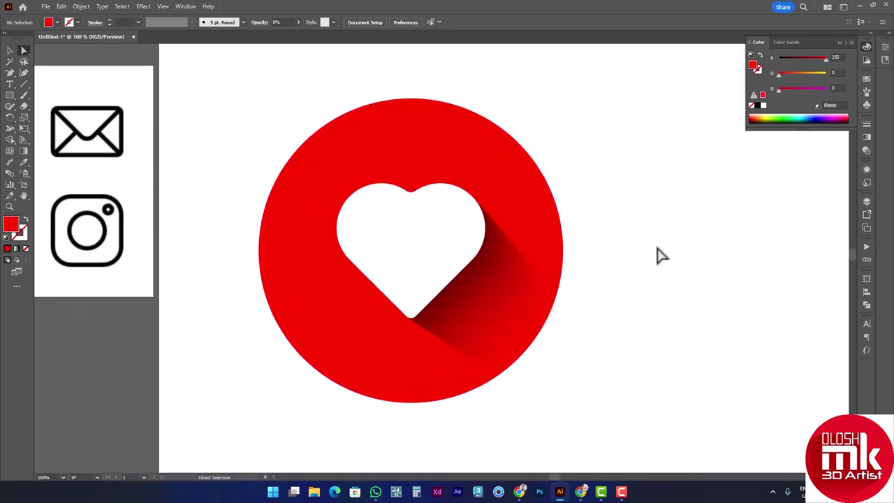
scroll(339, 283, up, 1)
- Give the white heart a bright red (R 255) stroke
click(461, 203)
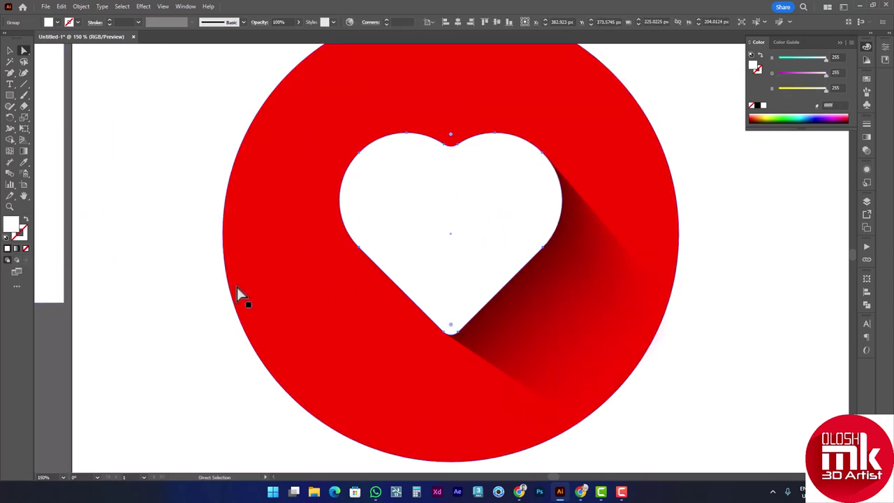
click(757, 105)
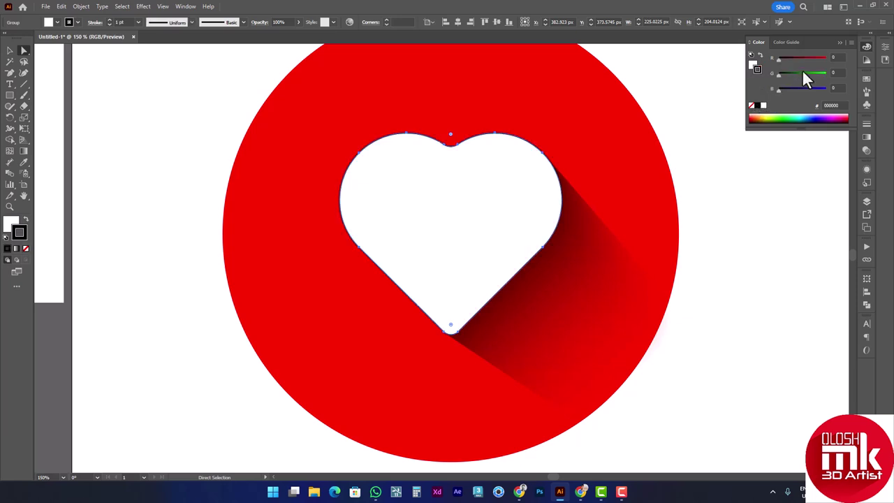
drag(816, 58, 838, 62)
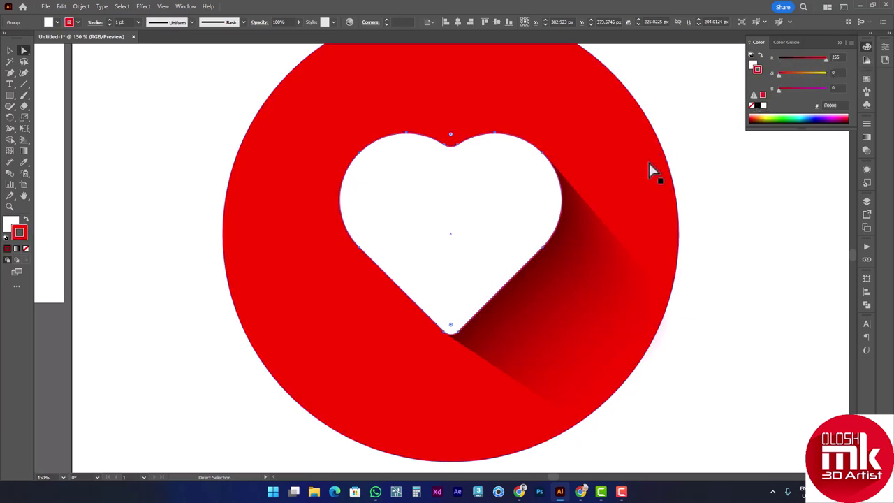
scroll(513, 279, up, 1)
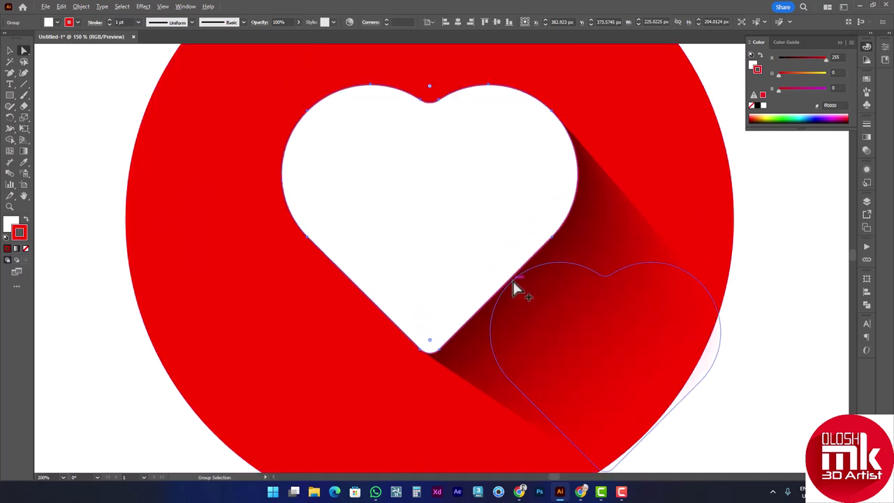
- Align the heart's stroke to the inside with a 2 pt weight
click(866, 125)
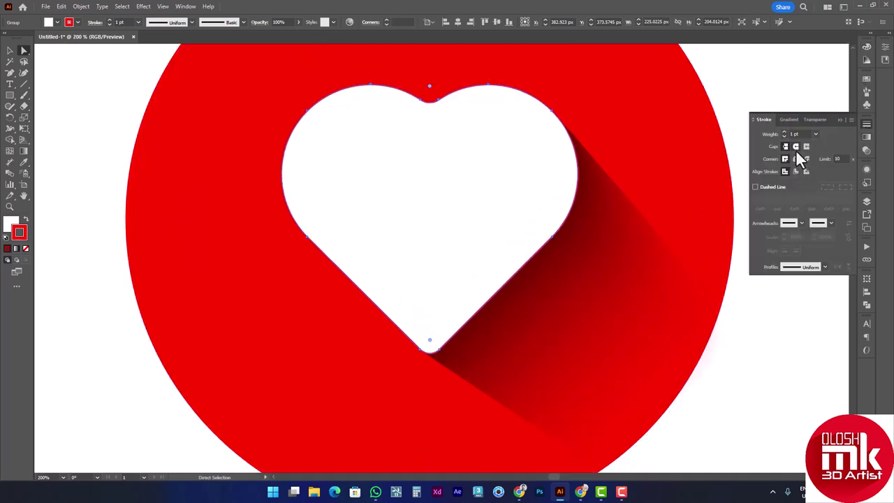
click(796, 171)
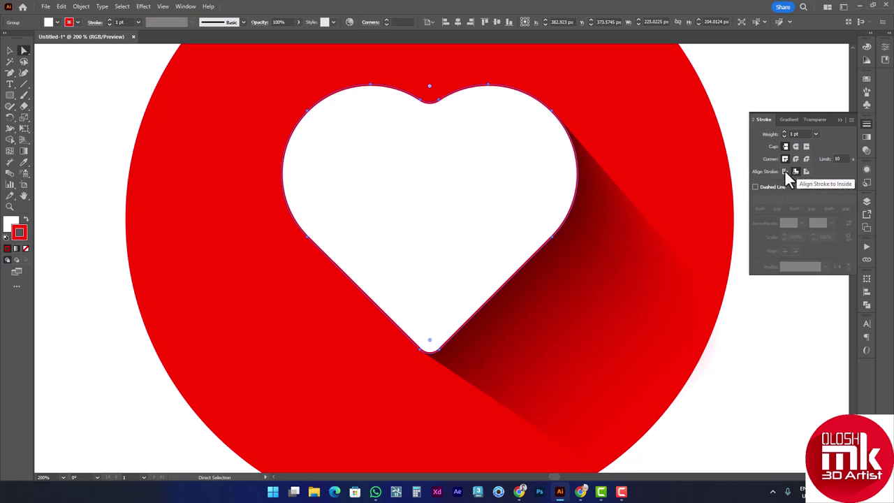
click(139, 23)
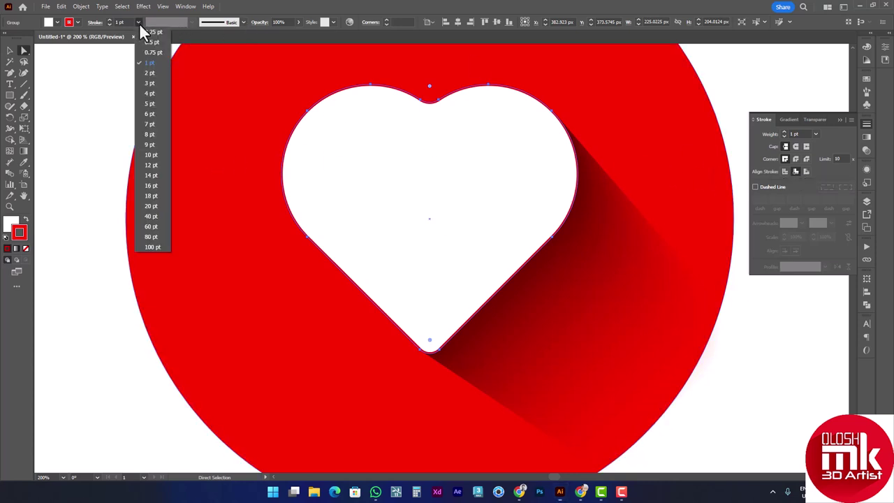
click(146, 72)
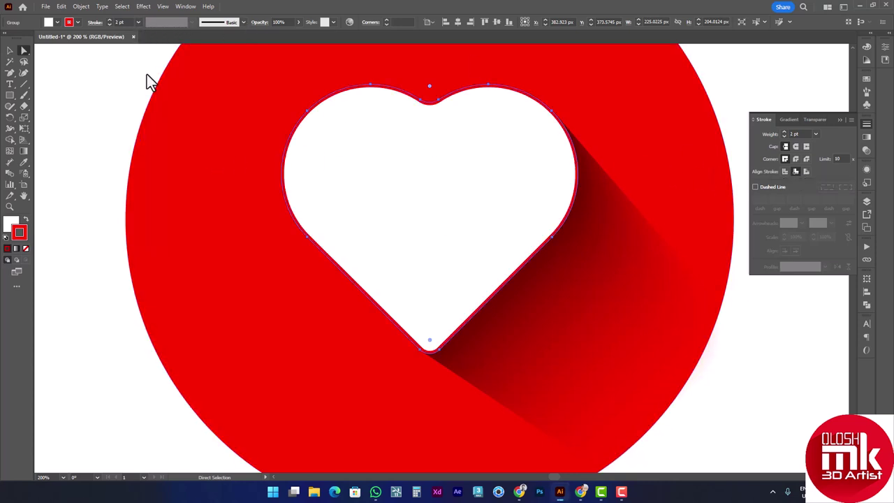
click(12, 50)
click(62, 93)
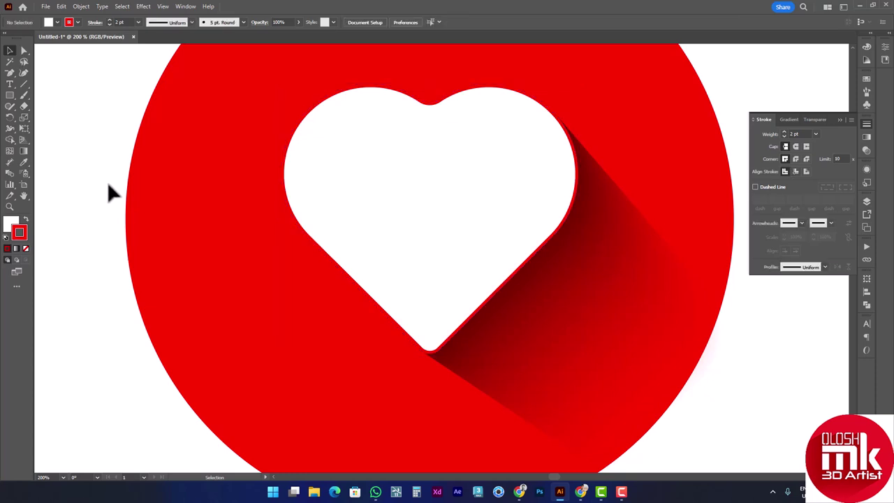
- Thicken the heart's stroke to 3 pt and check the result
key(a)
click(538, 186)
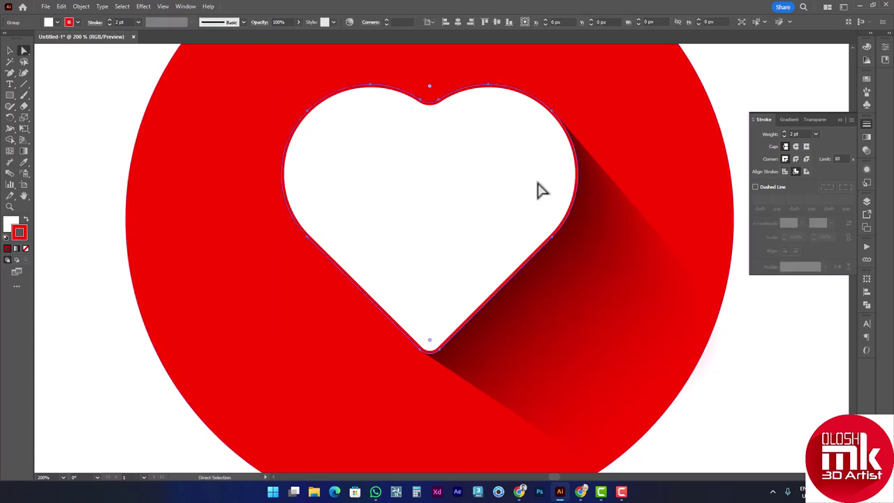
click(816, 135)
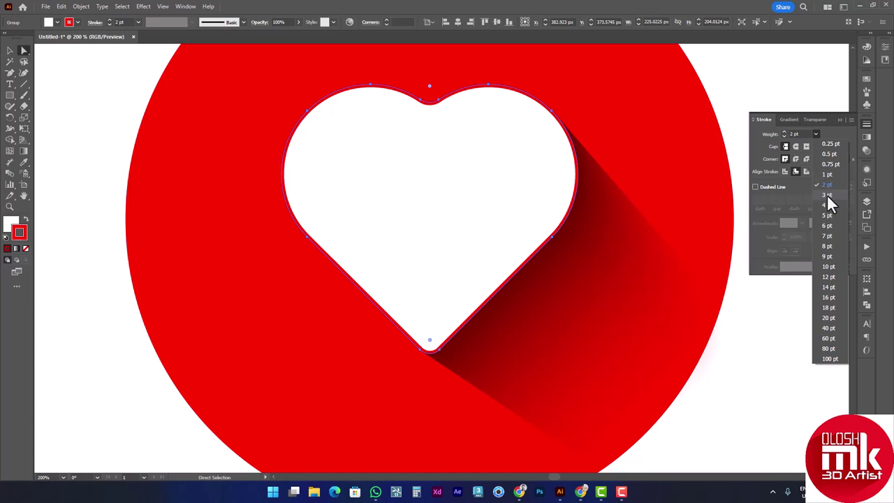
click(827, 194)
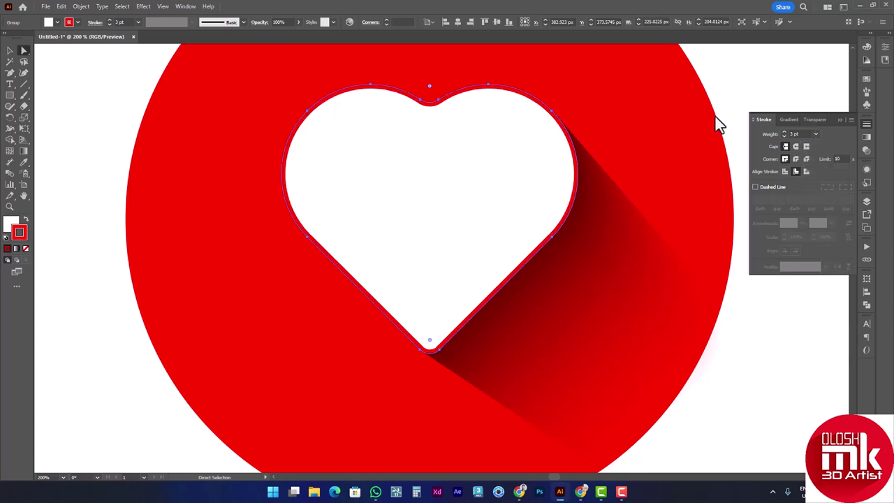
click(10, 51)
click(154, 156)
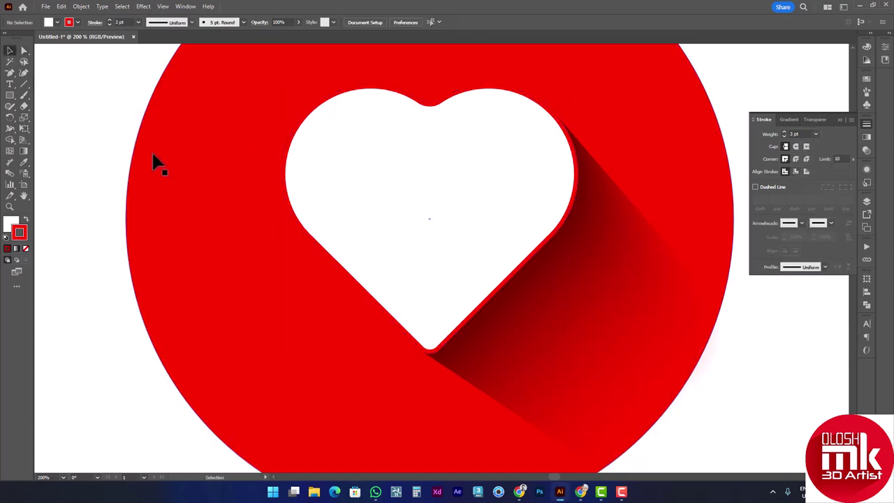
scroll(154, 157, down, 1)
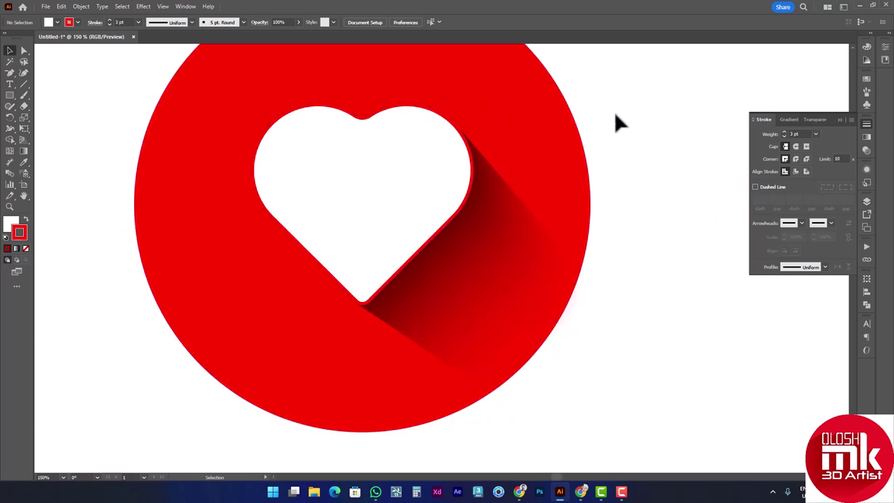
drag(505, 111, 531, 151)
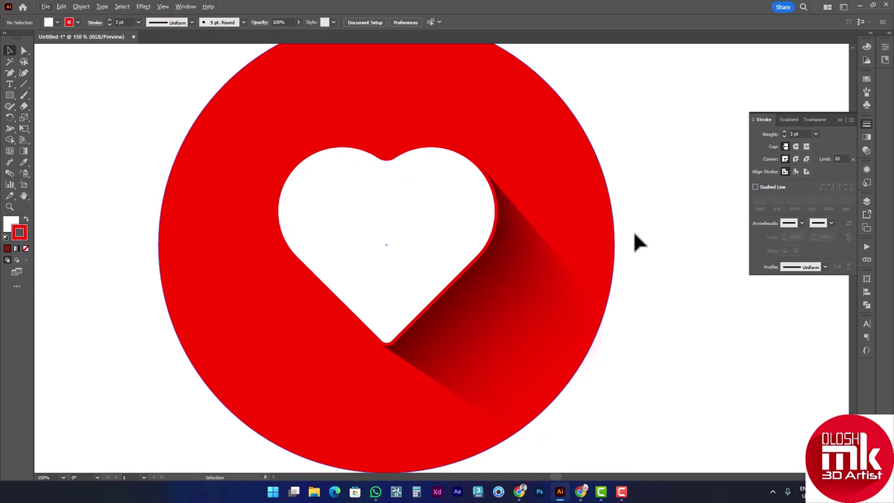
alt+scroll(623, 200, down, 1)
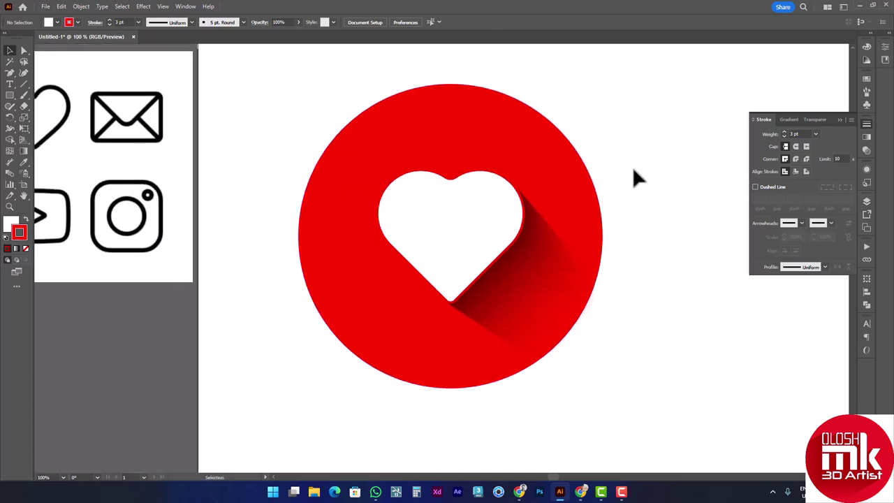
alt+scroll(619, 168, down, 1)
mouse_move(657, 126)
mouse_down()
mouse_move(574, 213)
mouse_move(625, 191)
mouse_up()
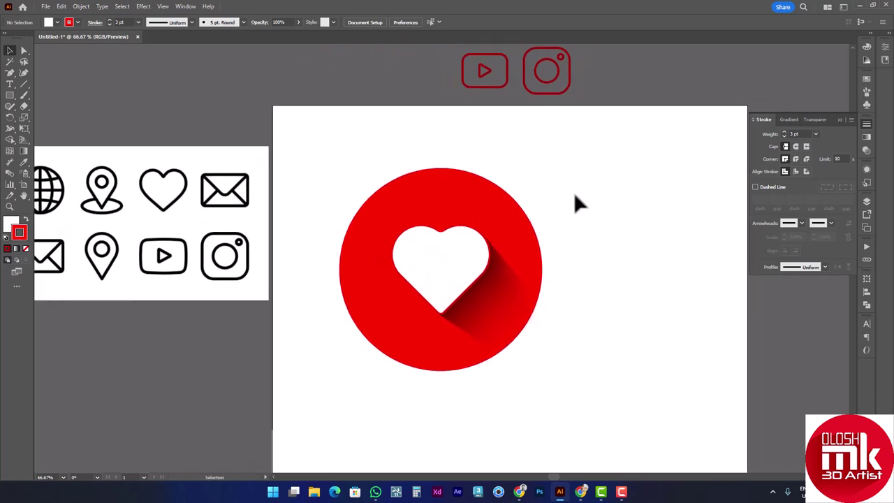